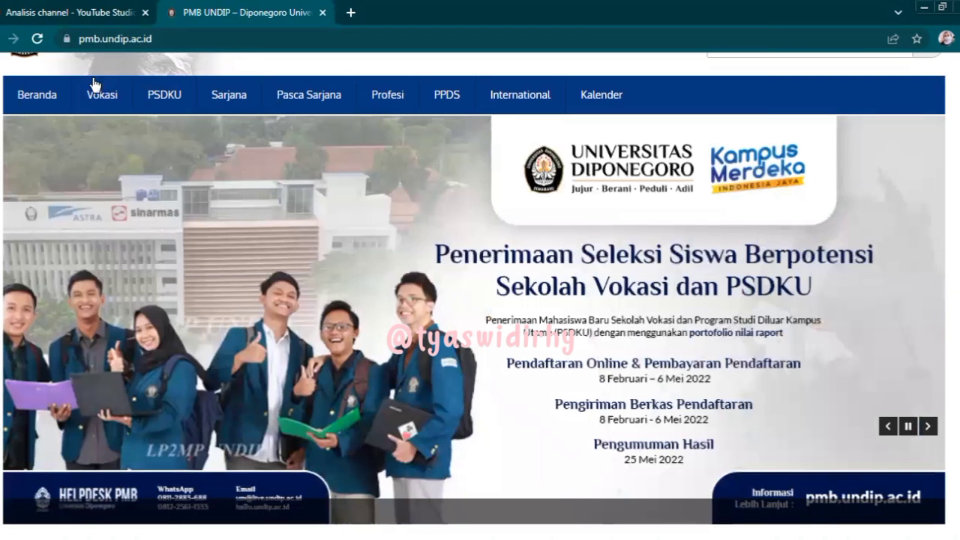
- Go to the Vokasi Jalur PSSB page, scroll to Tata Cara Pendaftaran, and follow the user-creation link
{"action": "left_click", "coordinate": [98, 93]}
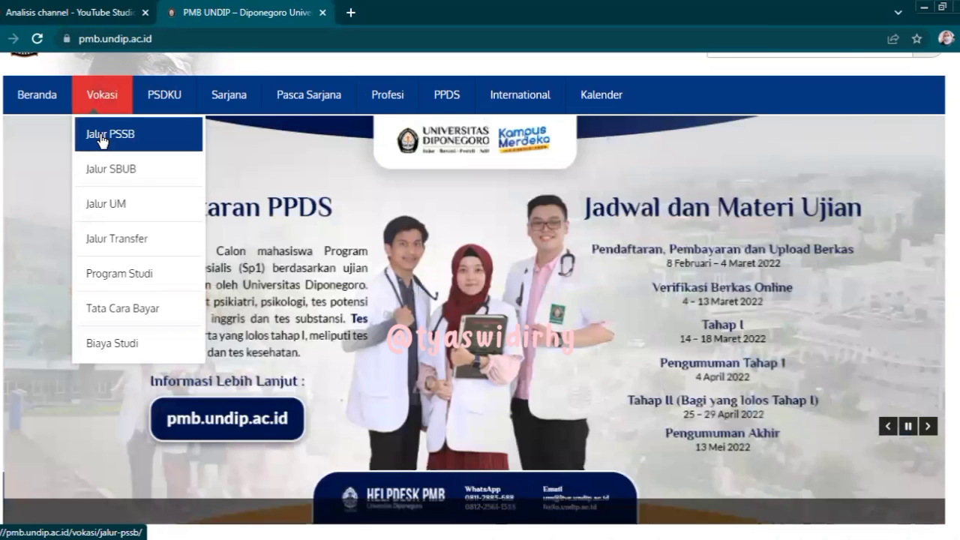
{"action": "left_click", "coordinate": [101, 139]}
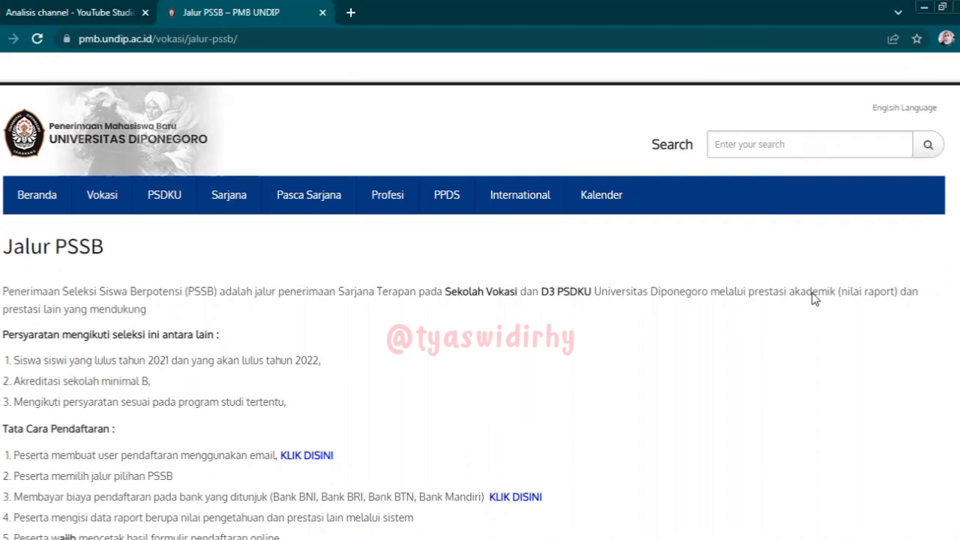
{"action": "scroll", "coordinate": [480, 297], "scroll_direction": "down", "scroll_amount": 3}
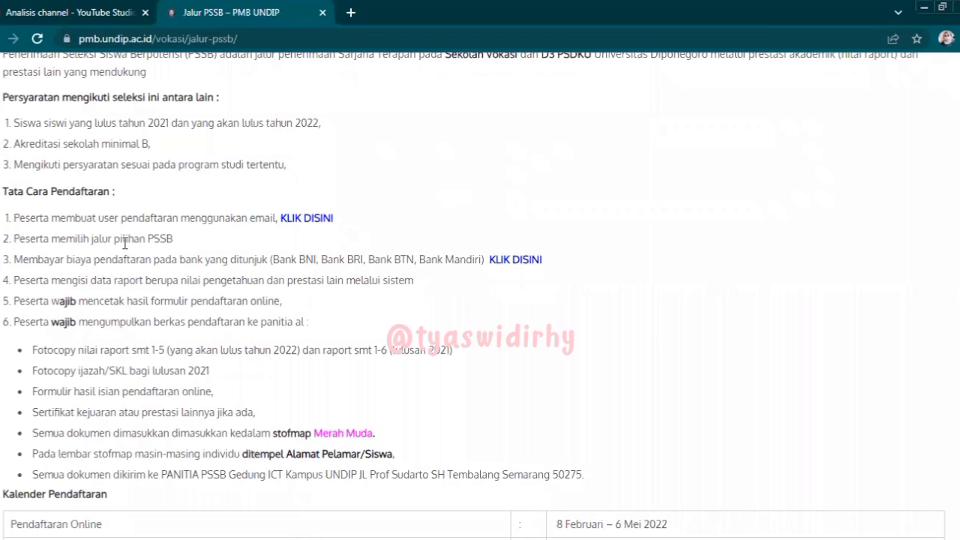
{"action": "left_click", "coordinate": [297, 225]}
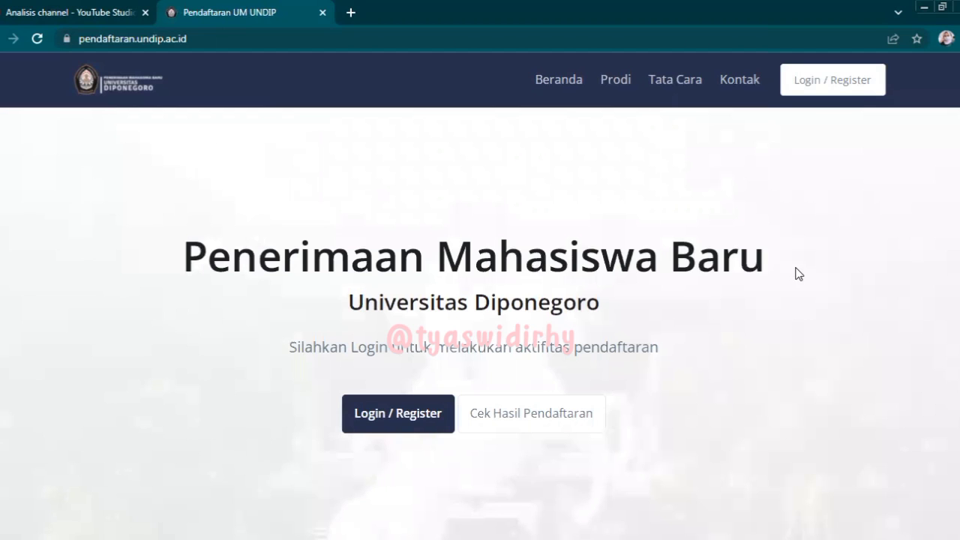
- Go from the portal's login page to the Register PMB Undip form and select the email field
{"action": "left_click", "coordinate": [415, 424]}
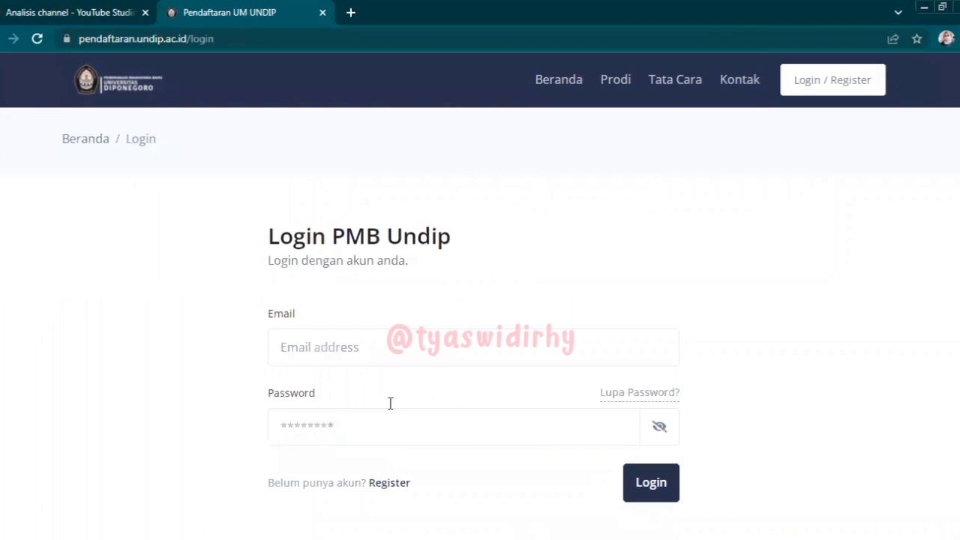
{"action": "left_click", "coordinate": [389, 483]}
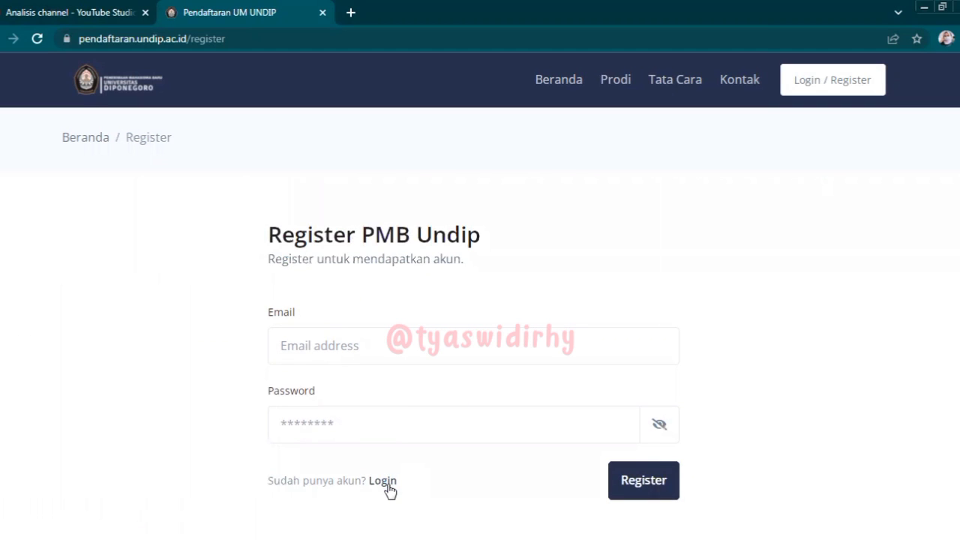
{"action": "left_click", "coordinate": [350, 338]}
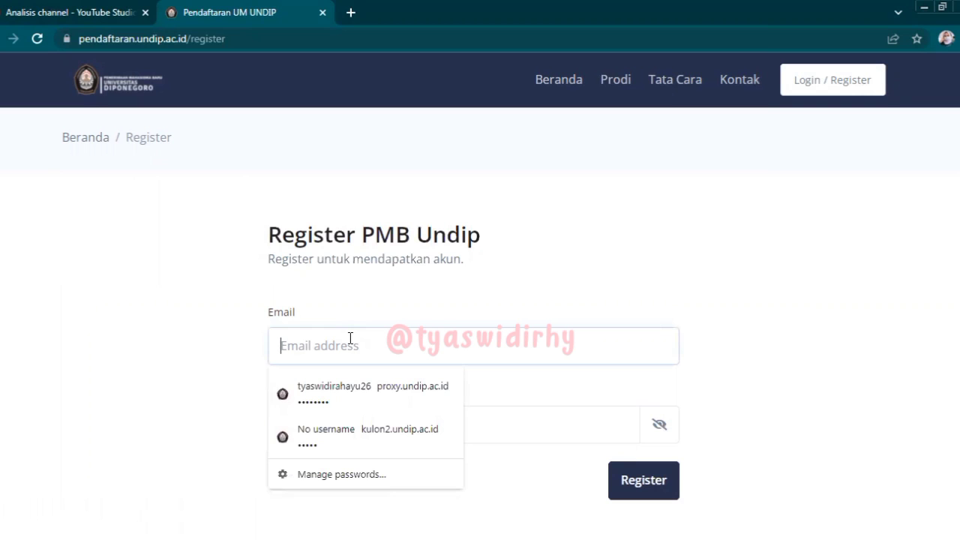
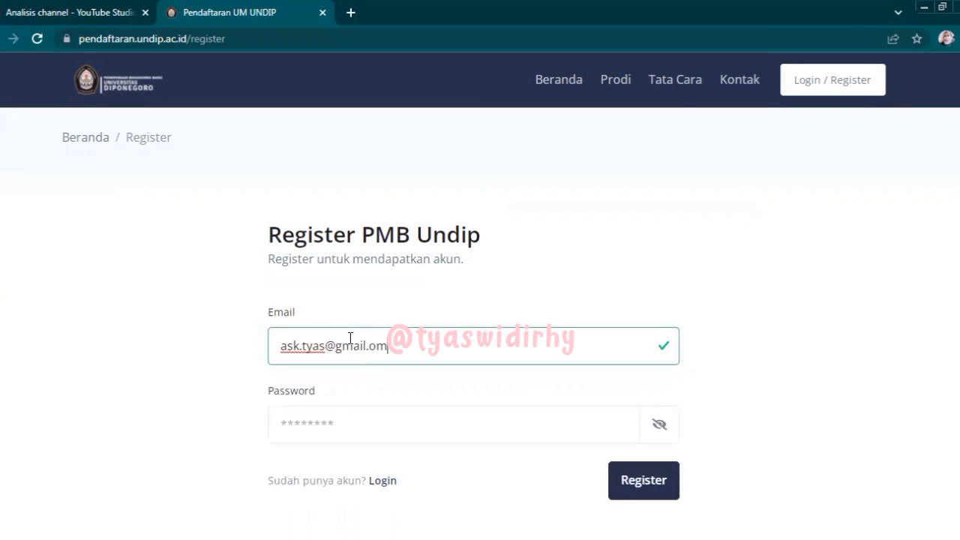
- Register with the applicant's email and a password (checked via the eye toggle), saving the login in Chrome
{"action": "left_click", "coordinate": [350, 418]}
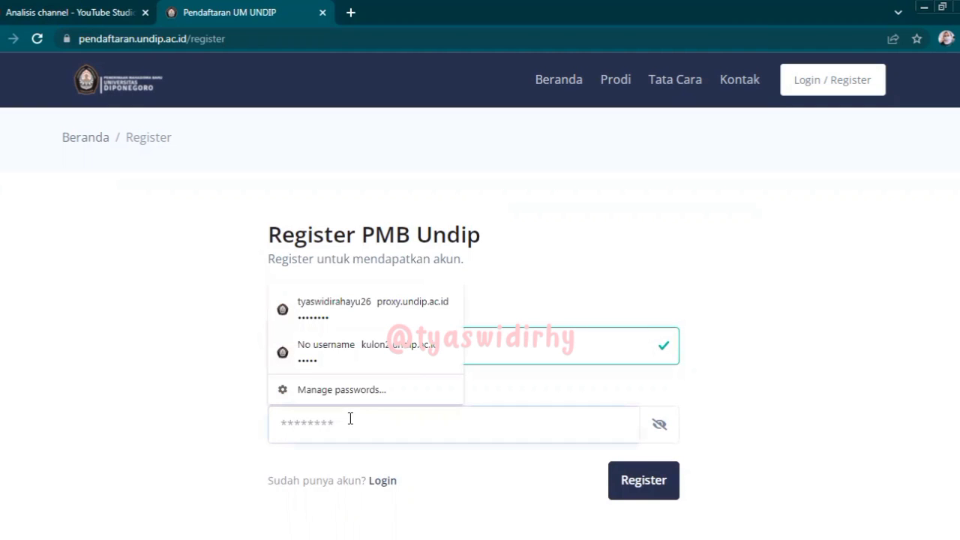
{"action": "type", "text": "••"}
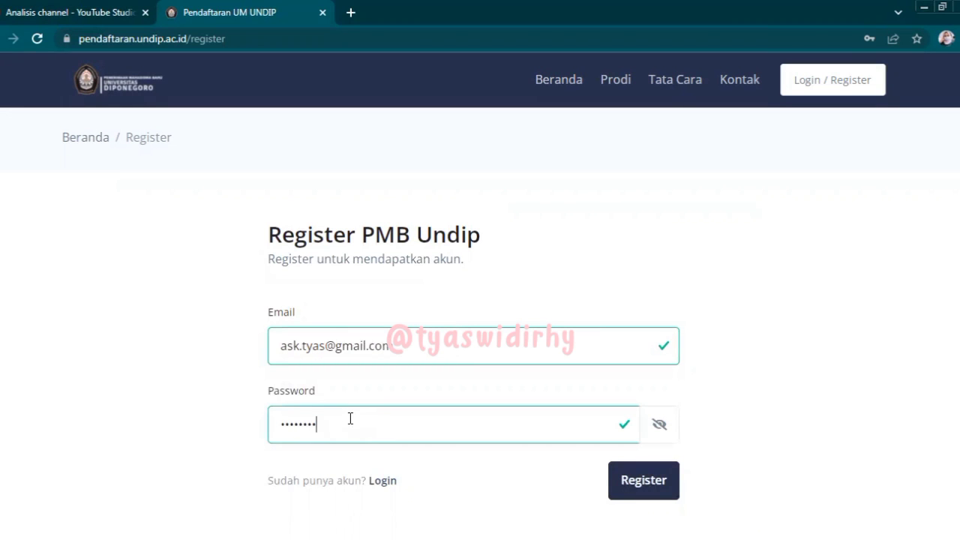
{"action": "left_click", "coordinate": [663, 426]}
{"action": "left_click", "coordinate": [663, 426]}
{"action": "left_click", "coordinate": [644, 480]}
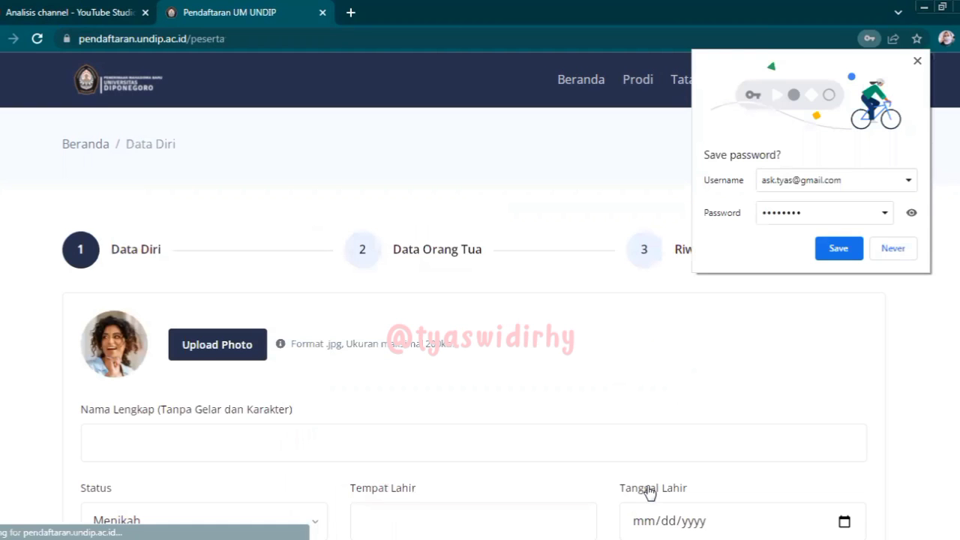
{"action": "left_click", "coordinate": [838, 248]}
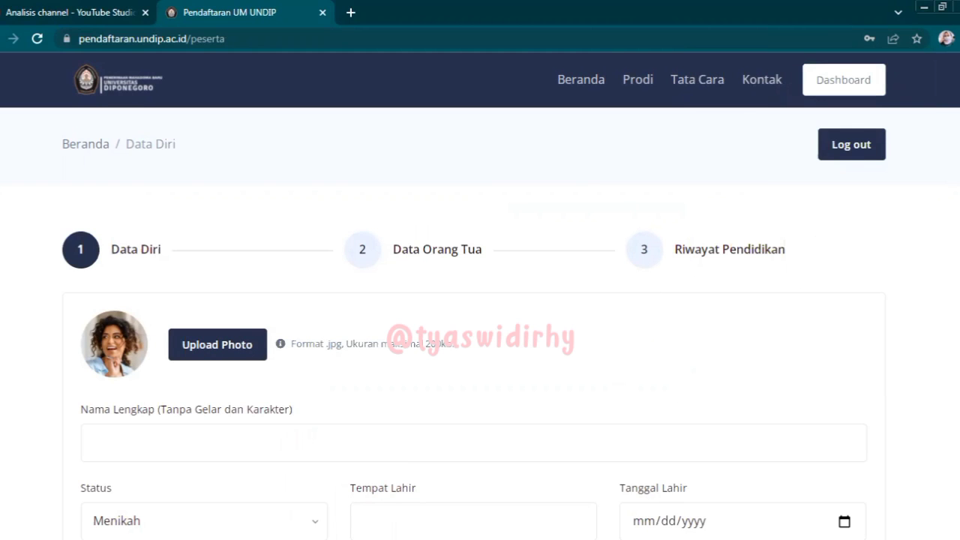
- Scroll through the Data Diri form and back to the top, then choose Upload Photo
{"action": "scroll", "coordinate": [480, 295], "scroll_direction": "down", "scroll_amount": 2}
{"action": "scroll", "coordinate": [480, 295], "scroll_direction": "down", "scroll_amount": 2}
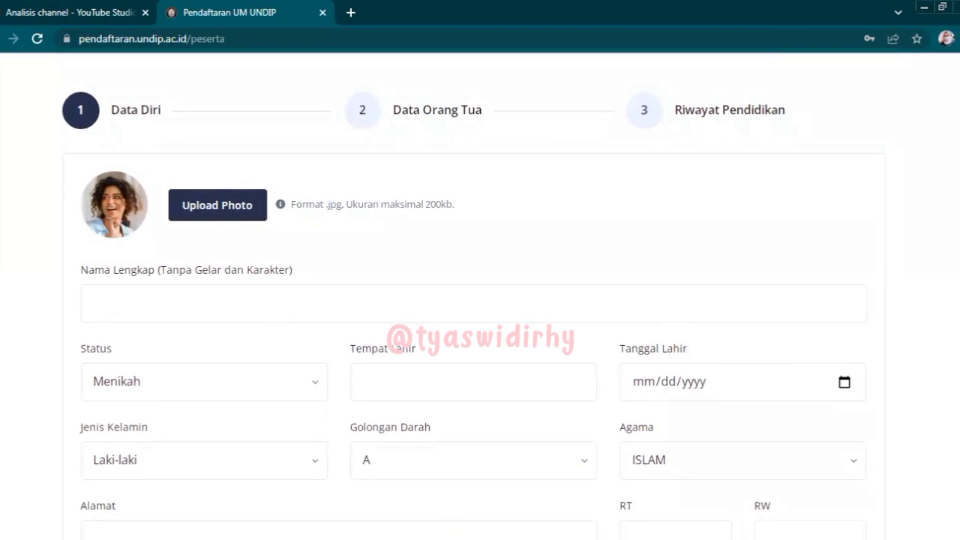
{"action": "scroll", "coordinate": [480, 295], "scroll_direction": "down", "scroll_amount": 3}
{"action": "scroll", "coordinate": [480, 296], "scroll_direction": "down", "scroll_amount": 5}
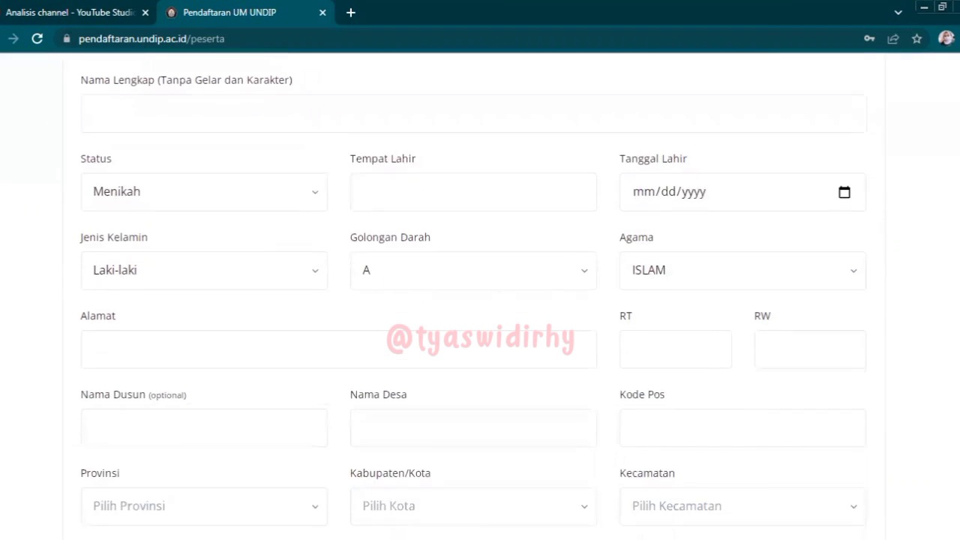
{"action": "scroll", "coordinate": [480, 295], "scroll_direction": "up", "scroll_amount": 8}
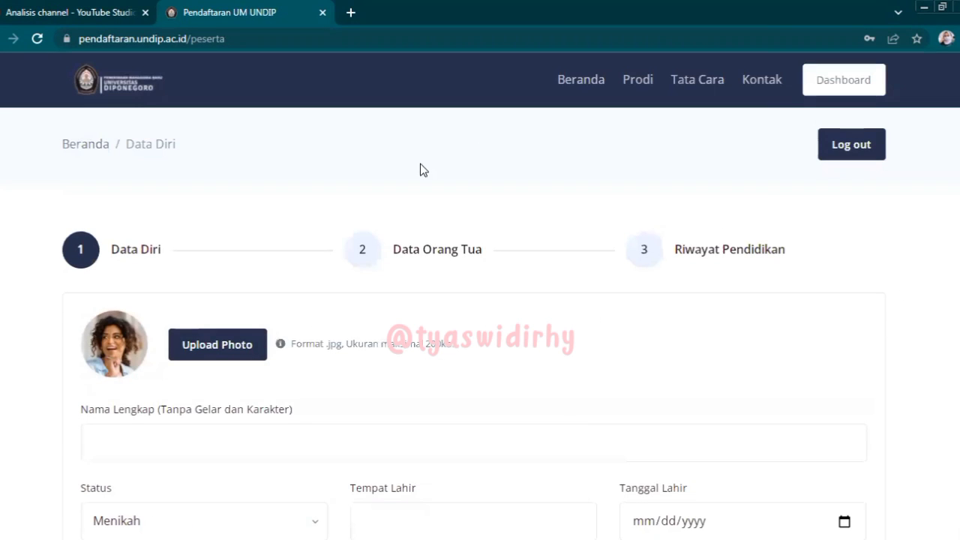
{"action": "left_click", "coordinate": [219, 342]}
- Upload the 3x4 ID photo from the Downloads folder as the applicant's picture
{"action": "left_click", "coordinate": [30, 119]}
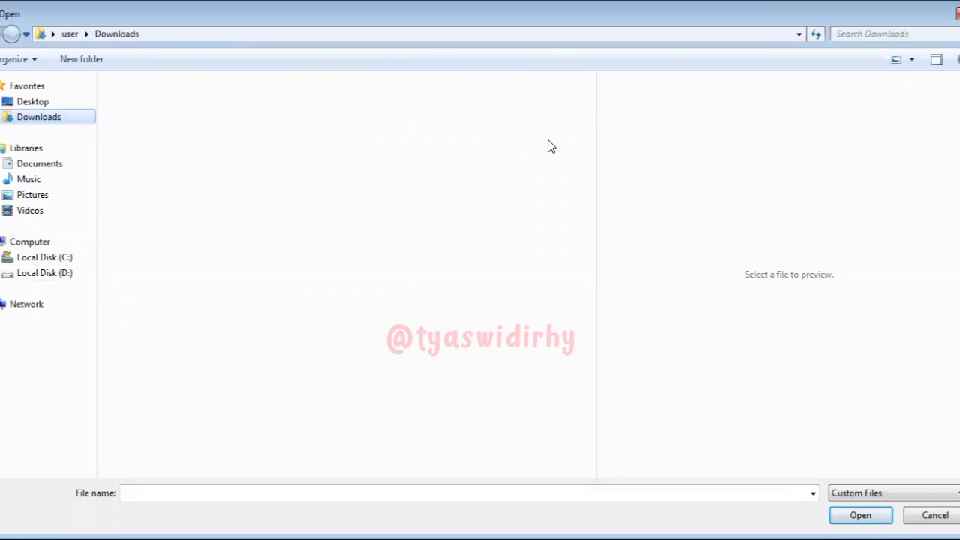
{"action": "left_click_drag", "start_coordinate": [592, 101], "coordinate": [604, 433]}
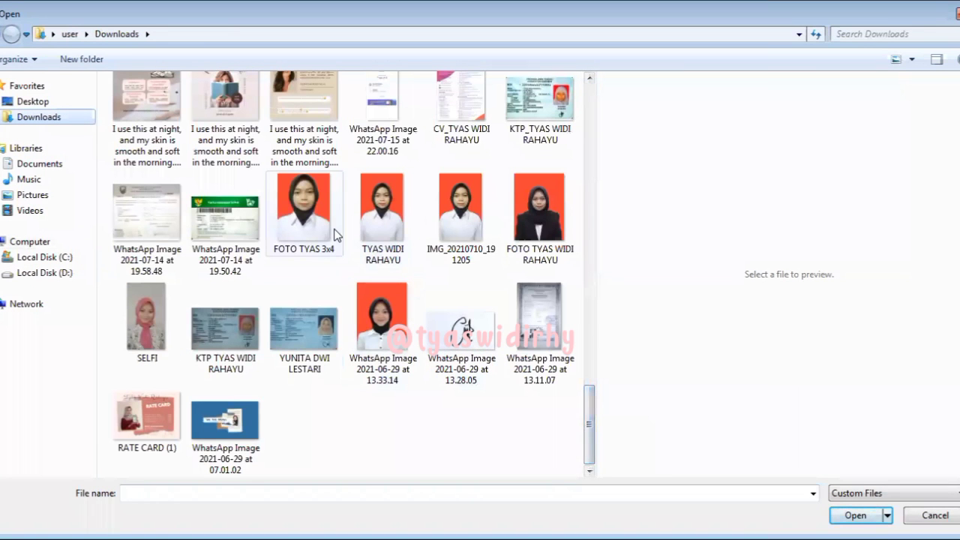
{"action": "left_click", "coordinate": [299, 216]}
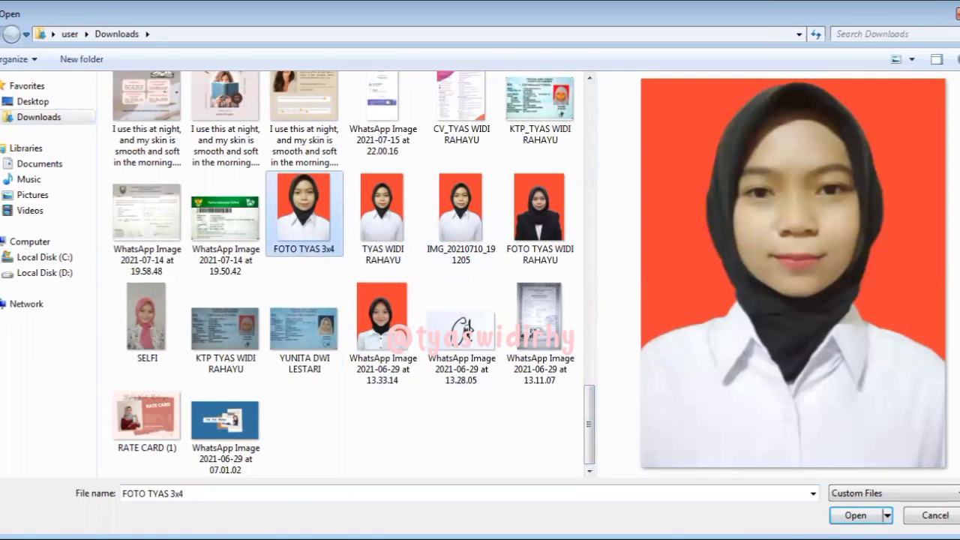
{"action": "key", "text": "Tab"}
{"action": "key", "text": "Return"}
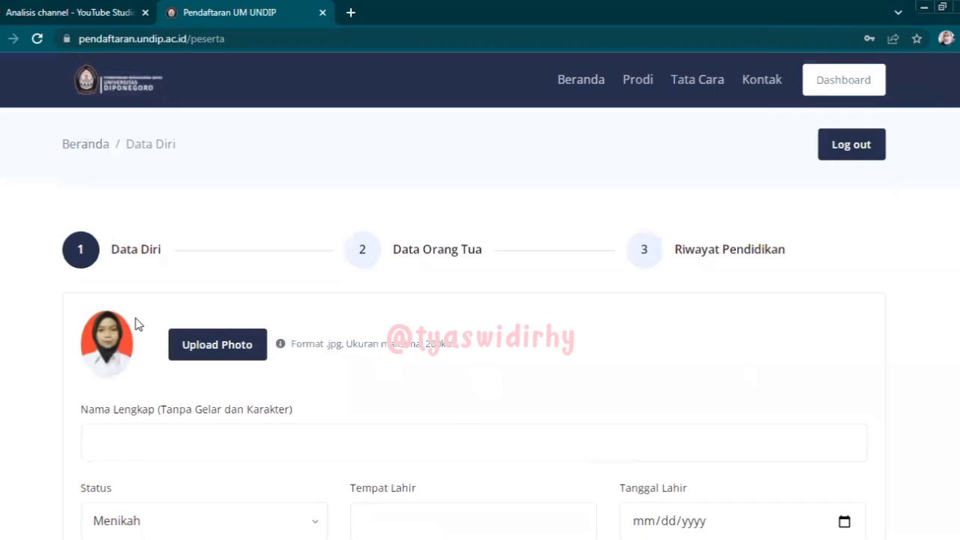
- Autofill the full name, set status to Belum Menikah, and enter place and date of birth
{"action": "left_click", "coordinate": [166, 447]}
{"action": "left_click", "coordinate": [133, 510]}
{"action": "scroll", "coordinate": [419, 285], "scroll_direction": "down", "scroll_amount": 3}
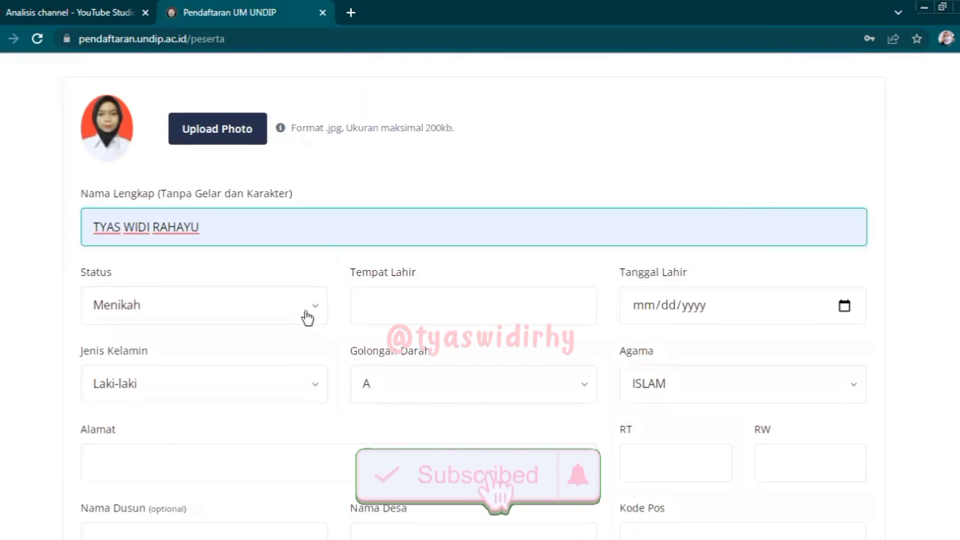
{"action": "left_click", "coordinate": [307, 315]}
{"action": "left_click", "coordinate": [158, 382]}
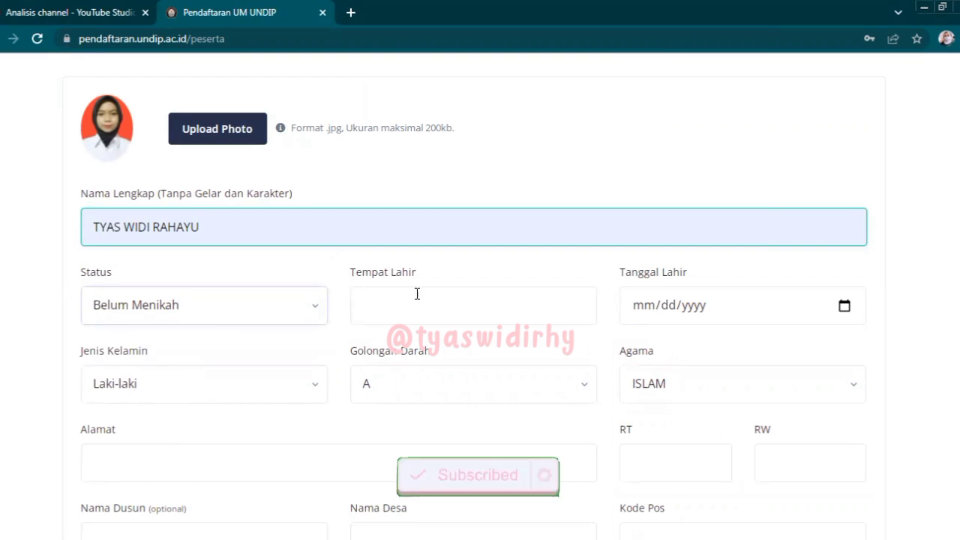
{"action": "left_click", "coordinate": [414, 309]}
{"action": "left_click", "coordinate": [389, 353]}
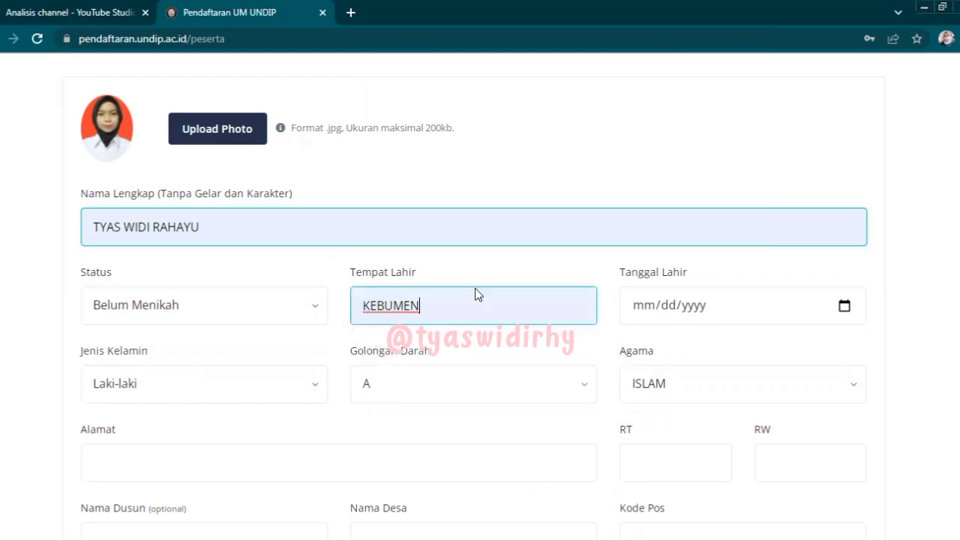
{"action": "left_click", "coordinate": [653, 311]}
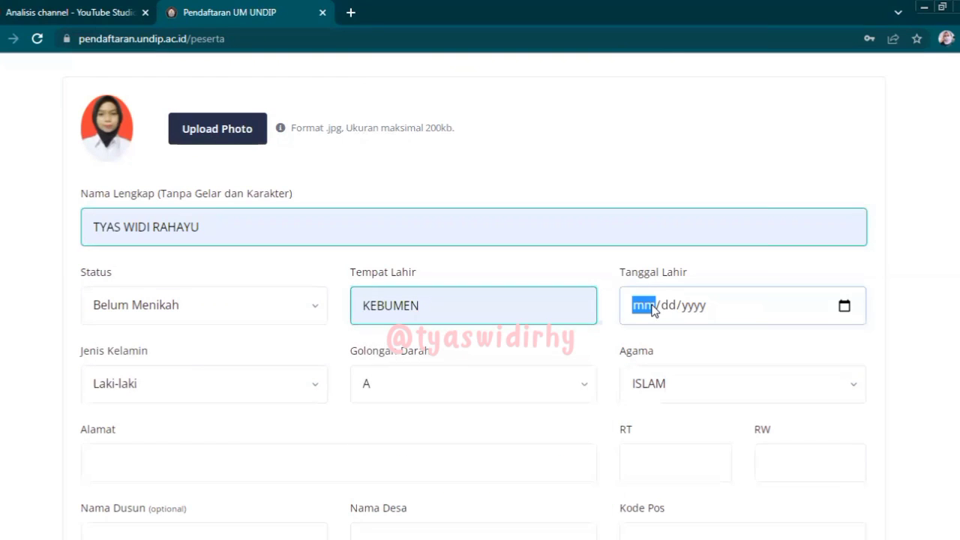
{"action": "type", "text": "12/26/"}
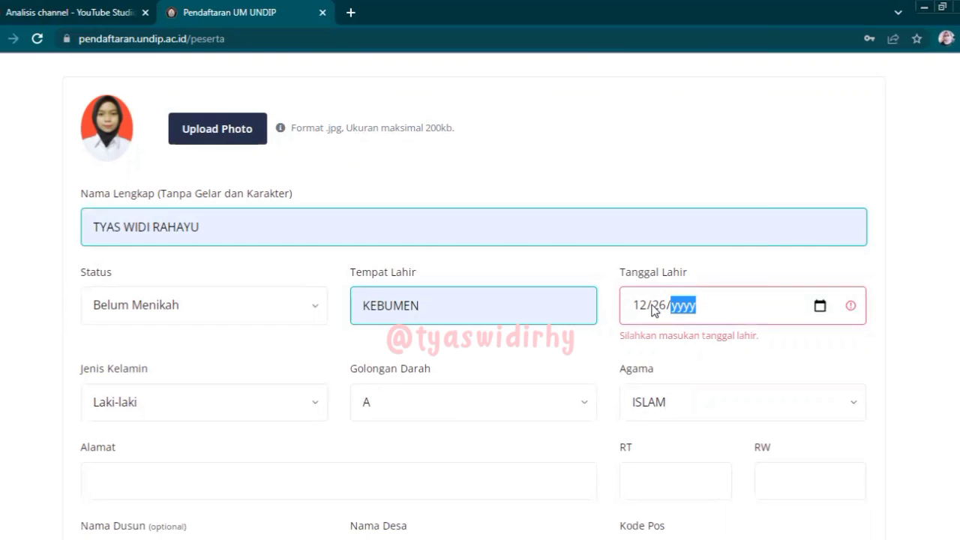
{"action": "type", "text": "0020"}
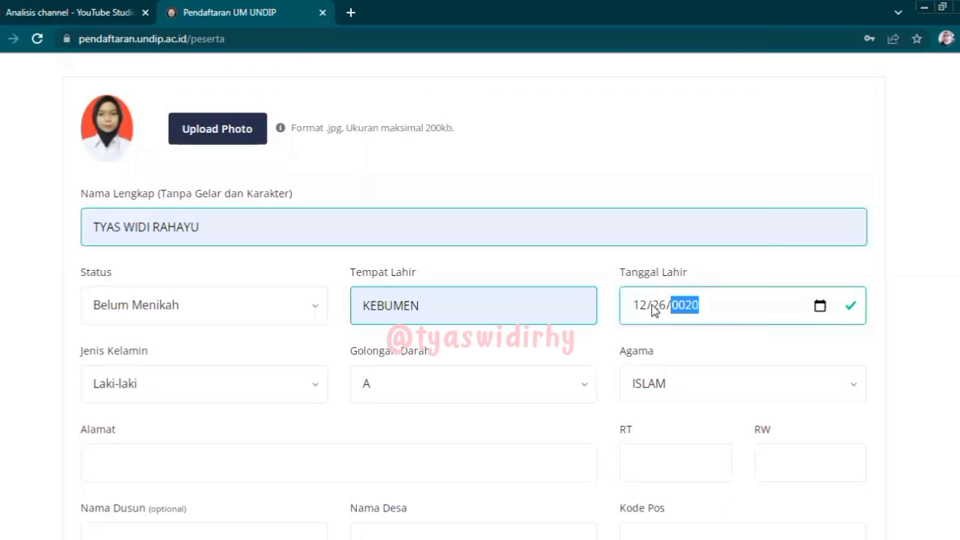
{"action": "type", "text": "04"}
- Choose Perempuan gender and blood type O, autofill the address, and set RT and RW to 1
{"action": "left_click", "coordinate": [242, 385]}
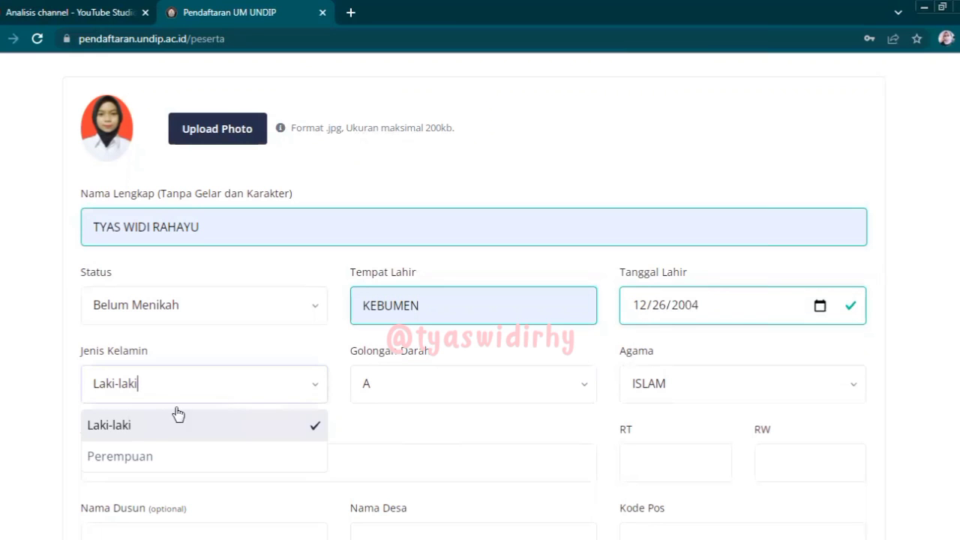
{"action": "left_click", "coordinate": [133, 459]}
{"action": "left_click", "coordinate": [470, 400]}
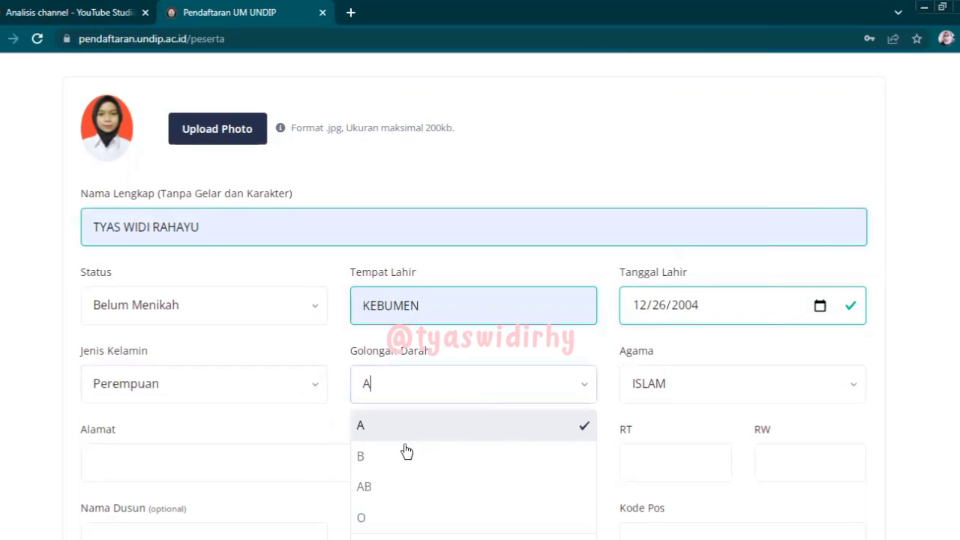
{"action": "left_click", "coordinate": [365, 518]}
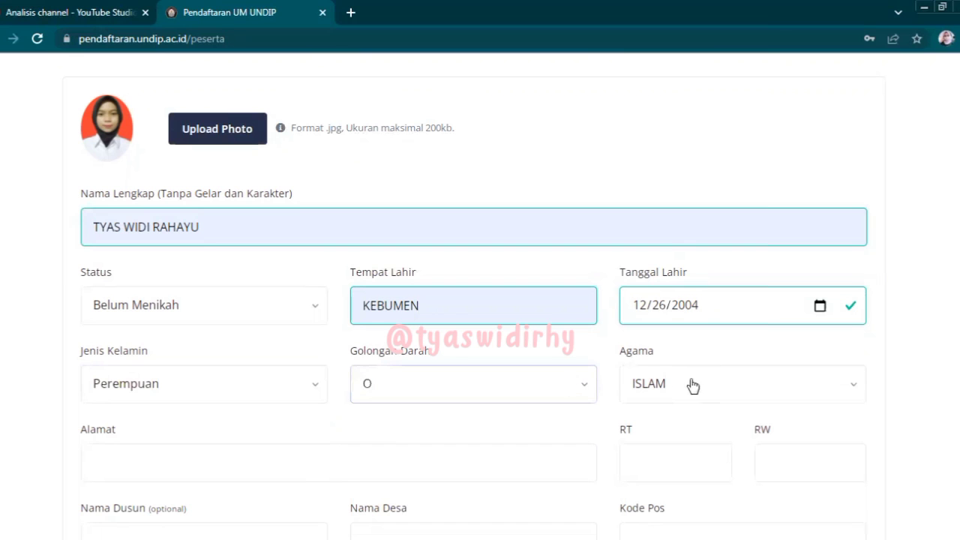
{"action": "left_click", "coordinate": [214, 459]}
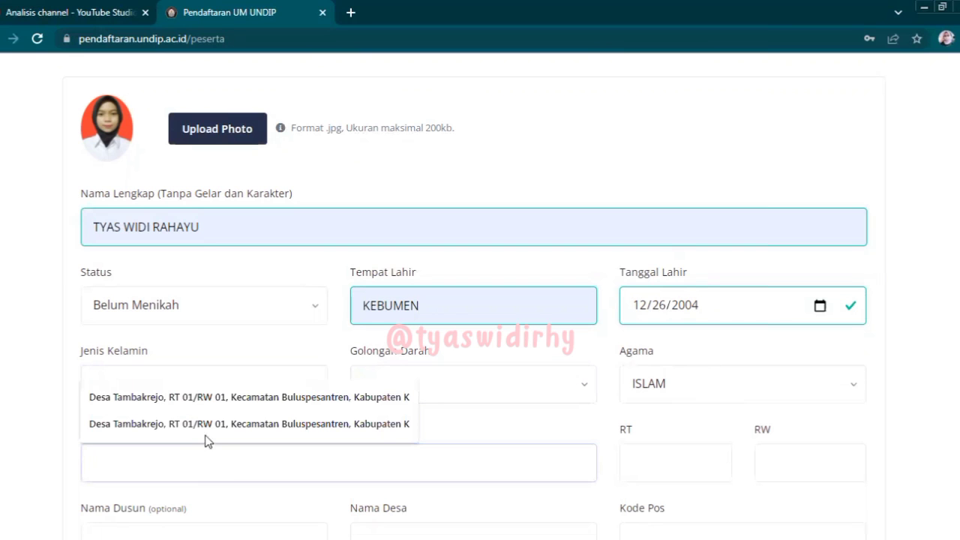
{"action": "left_click", "coordinate": [206, 404]}
{"action": "left_click", "coordinate": [657, 477]}
{"action": "left_click", "coordinate": [636, 401]}
{"action": "left_click", "coordinate": [769, 463]}
{"action": "left_click", "coordinate": [767, 399]}
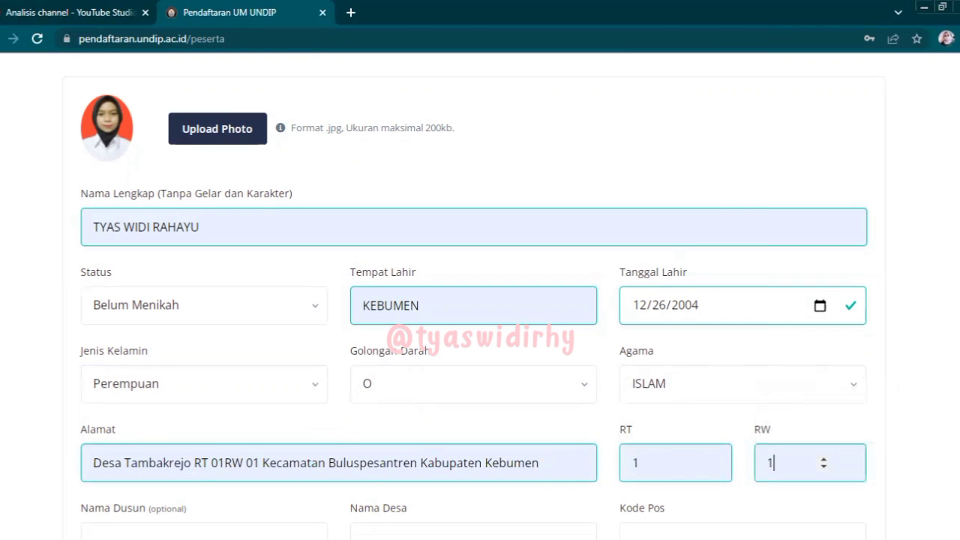
{"action": "scroll", "coordinate": [905, 291], "scroll_direction": "down", "scroll_amount": 3}
{"action": "scroll", "coordinate": [574, 257], "scroll_direction": "down", "scroll_amount": 3}
- Type the hamlet name, village name and postal code of the home address
{"action": "left_click", "coordinate": [225, 191]}
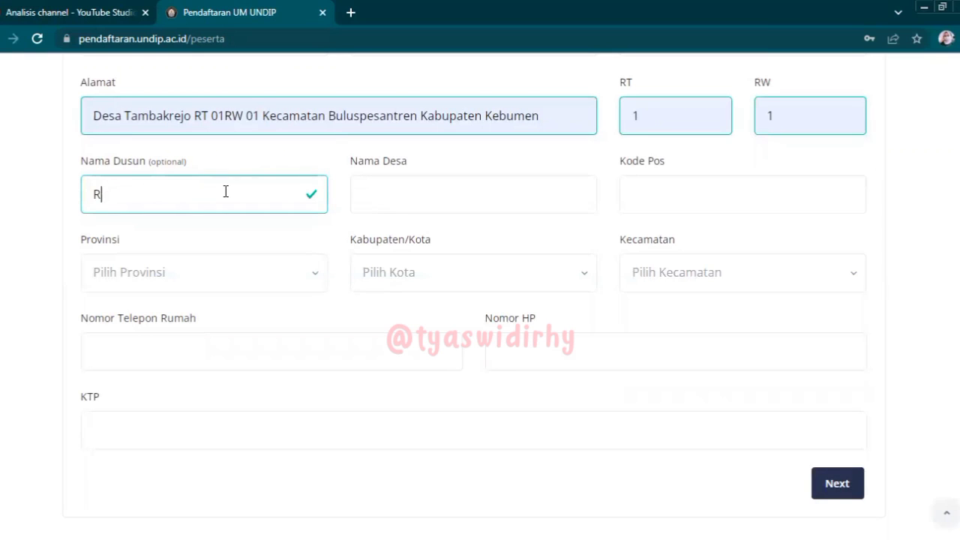
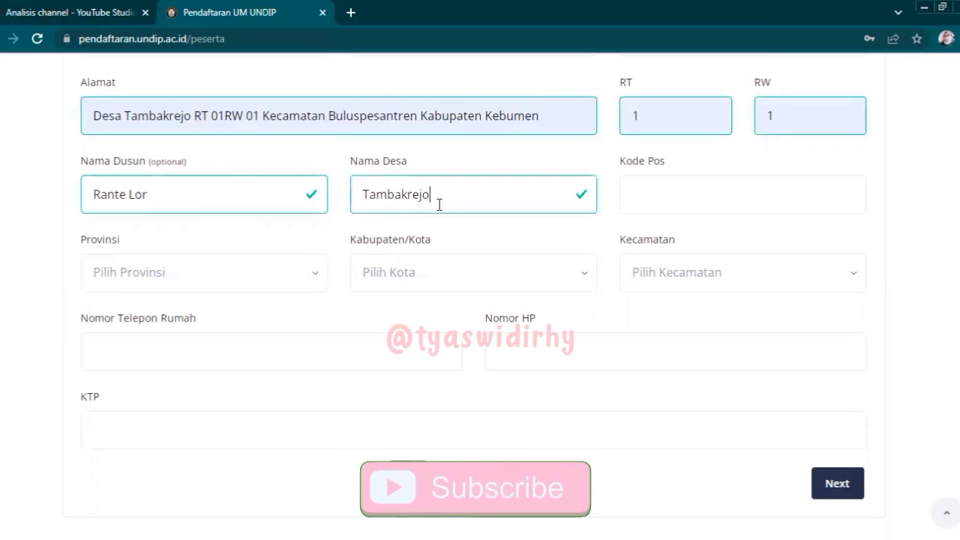
{"action": "left_click", "coordinate": [707, 193]}
{"action": "type", "text": "54391"}
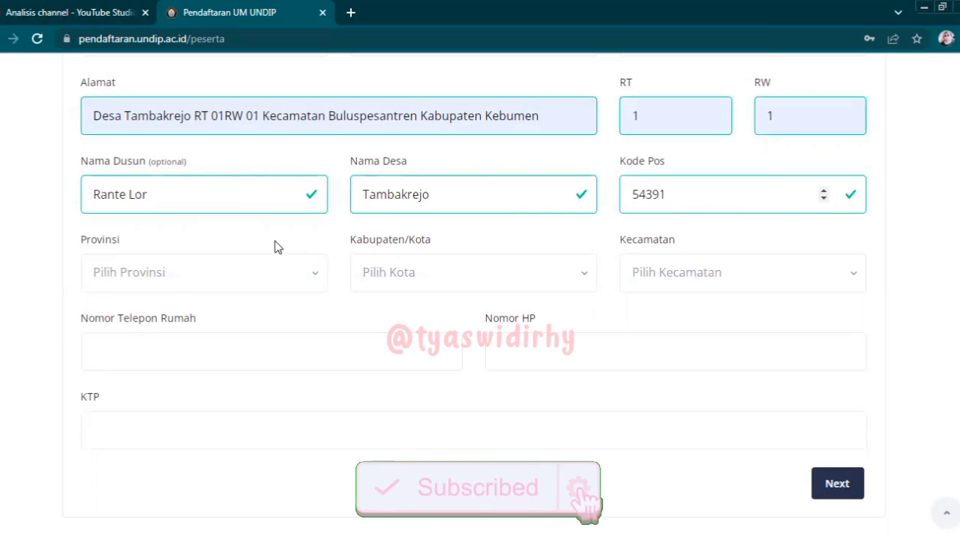
- Select Prov. Jawa Tengah, Kab. Kebumen and district Buluspesantren, and autofill the mobile number
{"action": "left_click", "coordinate": [171, 289]}
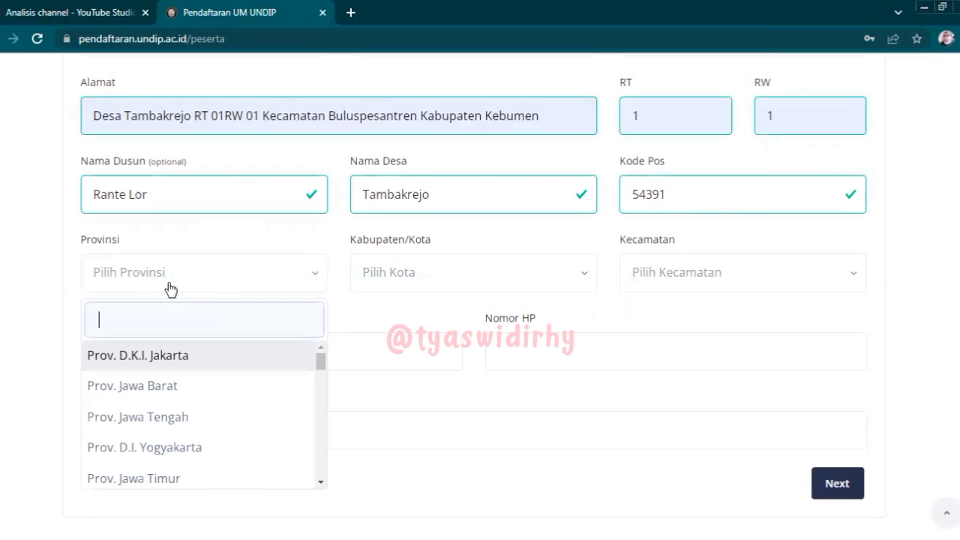
{"action": "left_click", "coordinate": [135, 419]}
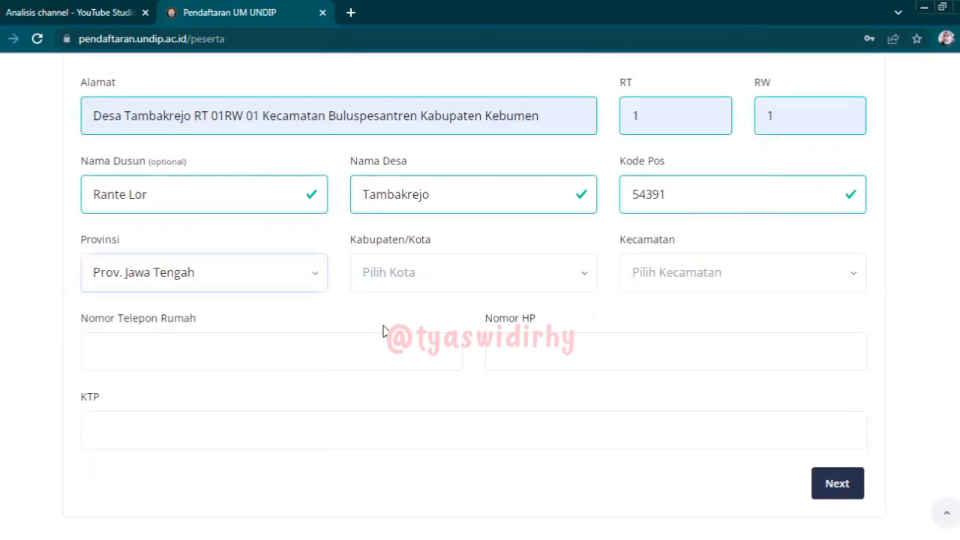
{"action": "left_click", "coordinate": [409, 281]}
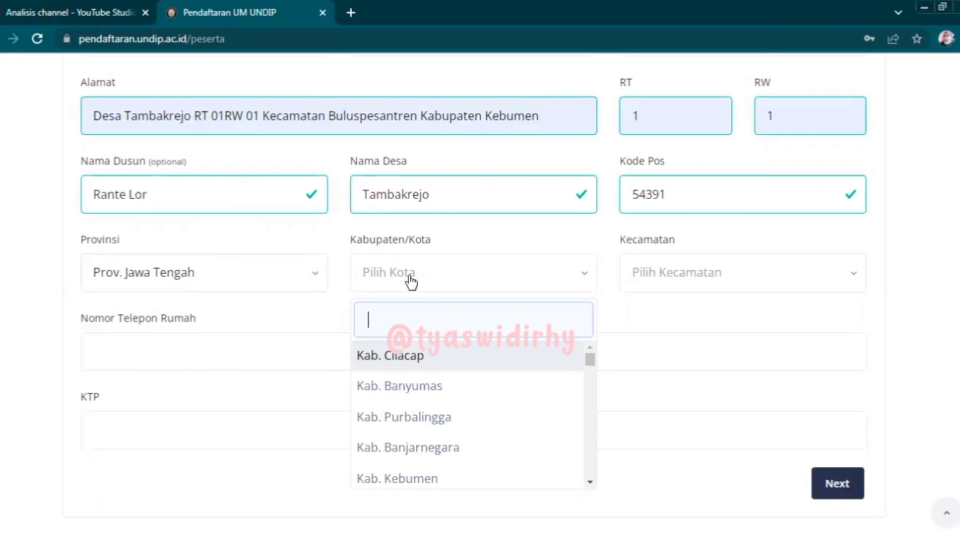
{"action": "left_click", "coordinate": [407, 480]}
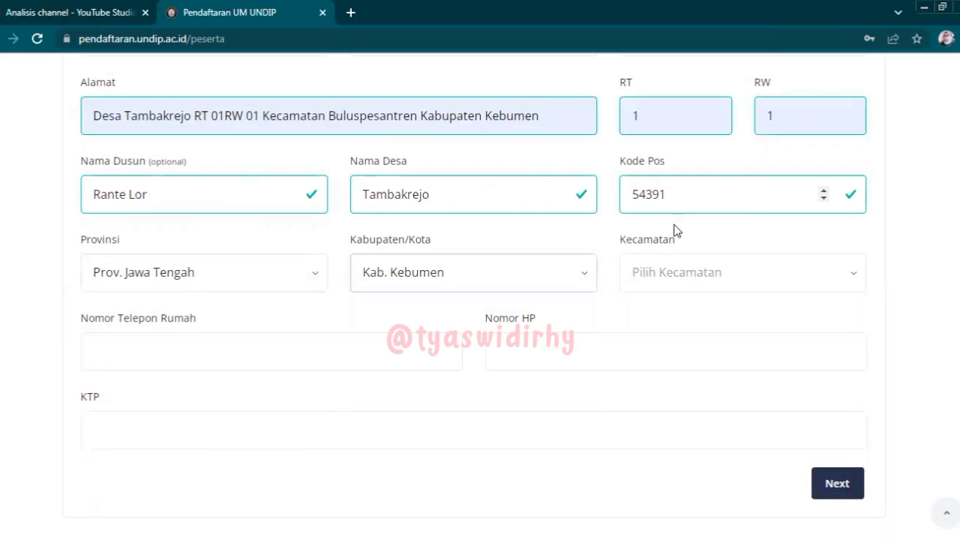
{"action": "left_click", "coordinate": [672, 272]}
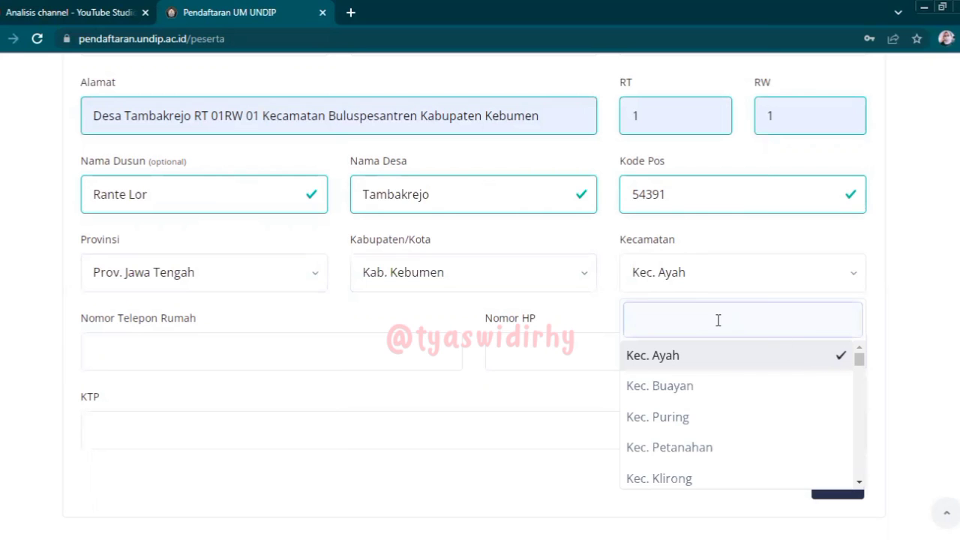
{"action": "type", "text": "bu"}
{"action": "left_click", "coordinate": [713, 385]}
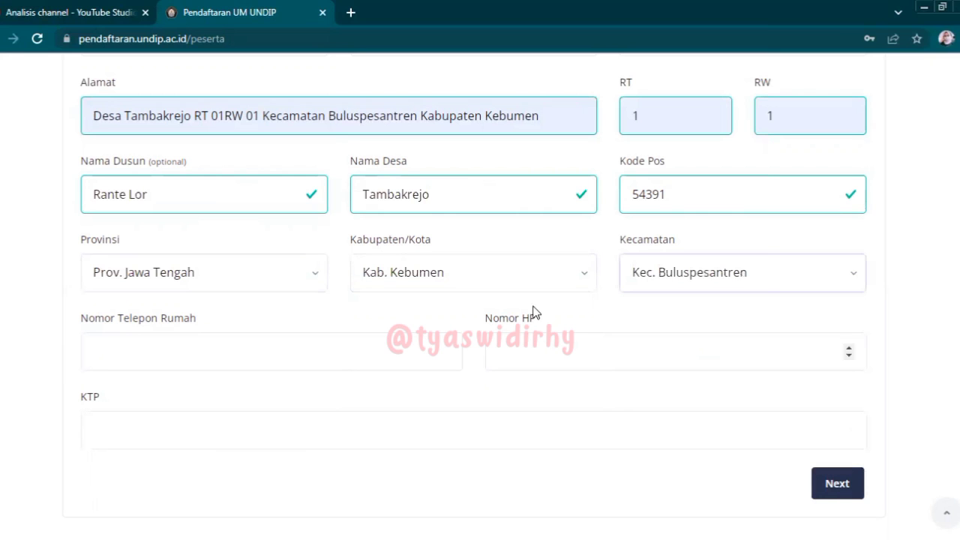
{"action": "left_click", "coordinate": [196, 358]}
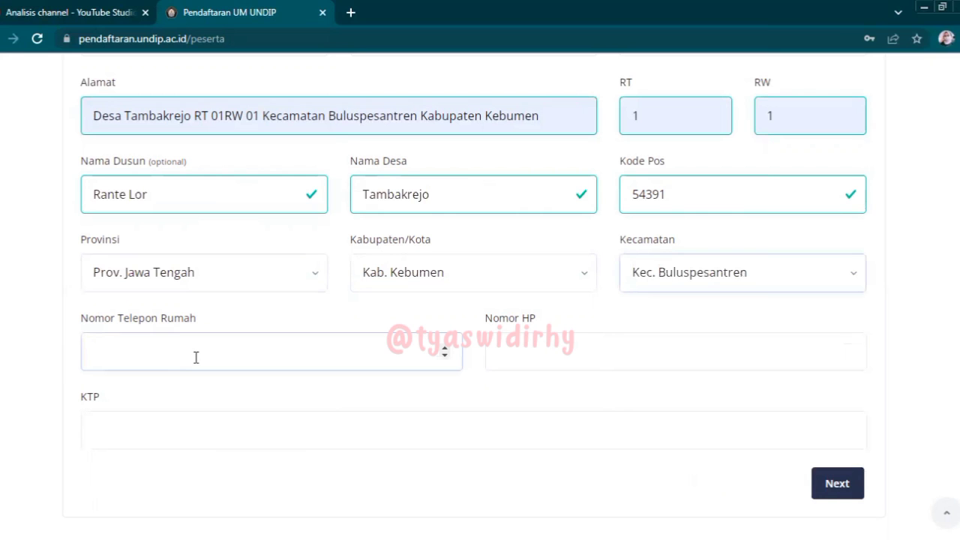
{"action": "left_click", "coordinate": [524, 357]}
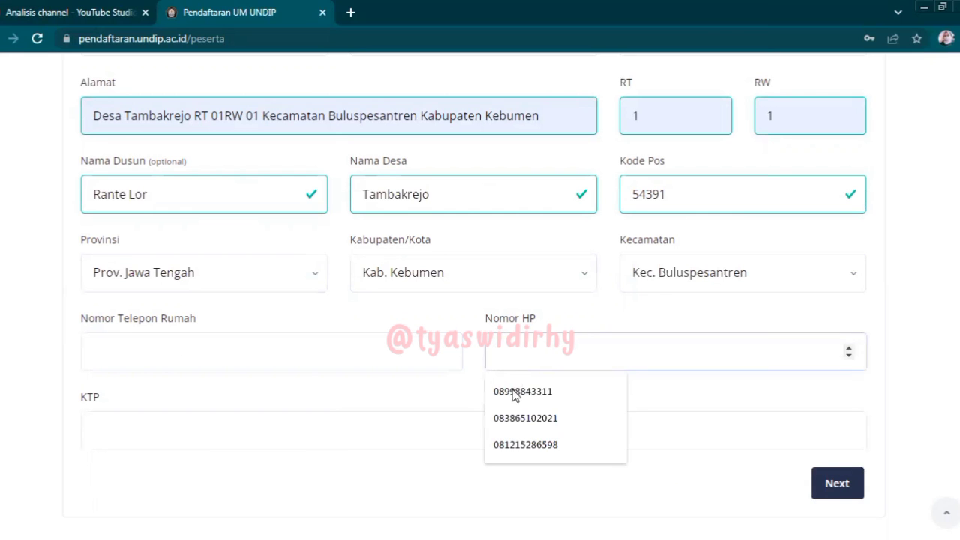
{"action": "left_click", "coordinate": [518, 391]}
{"action": "scroll", "coordinate": [480, 296], "scroll_direction": "down", "scroll_amount": 2}
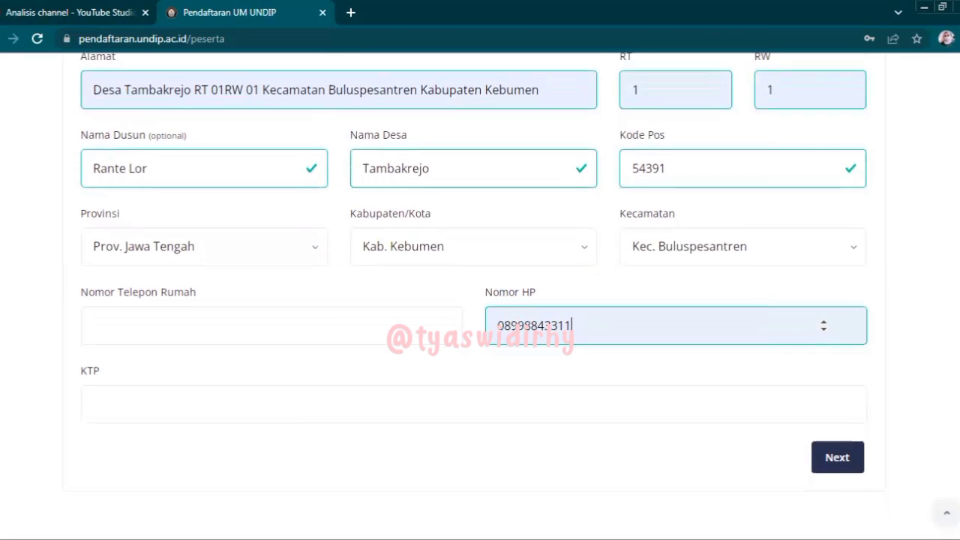
- Enter the KTP ID number and try advancing, which flags the missing home phone
{"action": "left_click", "coordinate": [489, 293]}
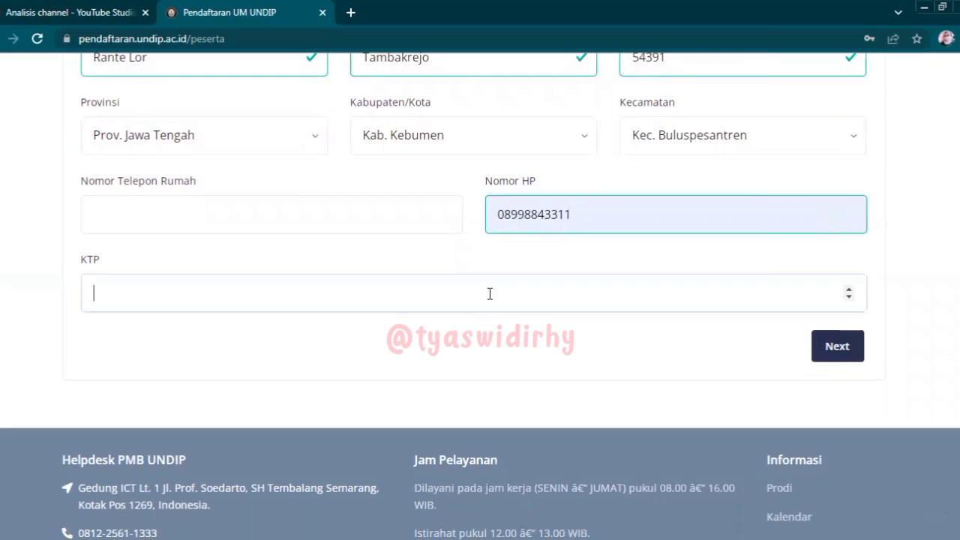
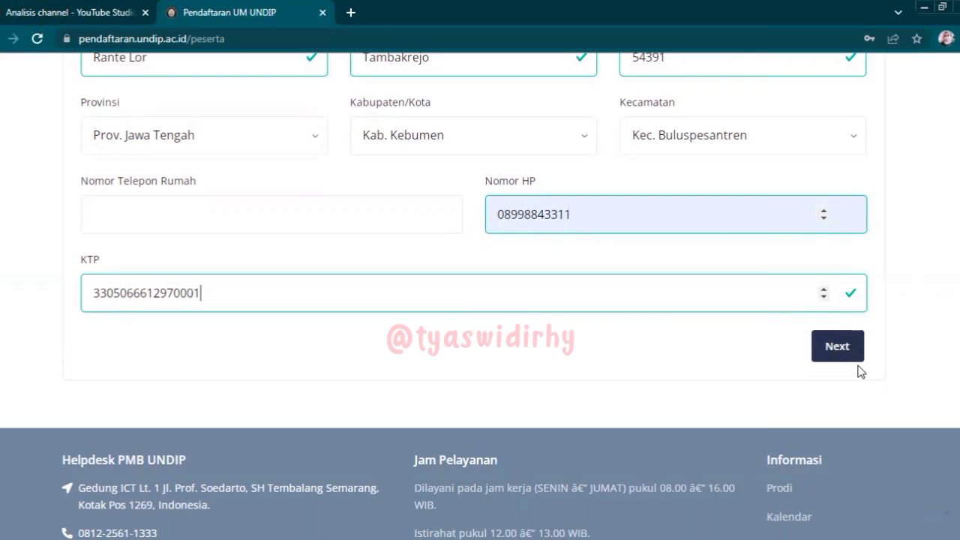
{"action": "left_click", "coordinate": [837, 344]}
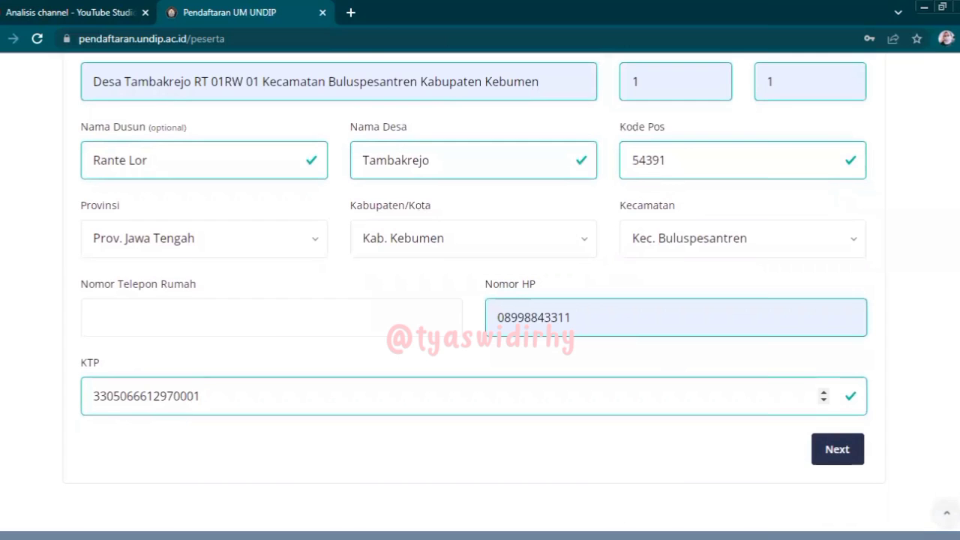
{"action": "scroll", "coordinate": [480, 300], "scroll_direction": "down", "scroll_amount": 1}
{"action": "left_click", "coordinate": [837, 427]}
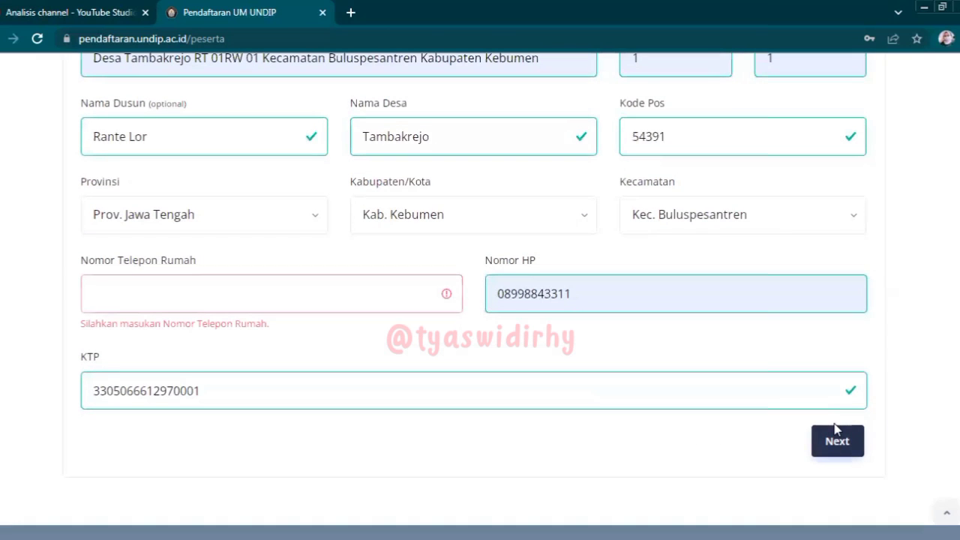
- Set the home phone number to 0 and advance to Data Orang Tua
{"action": "left_click", "coordinate": [334, 297]}
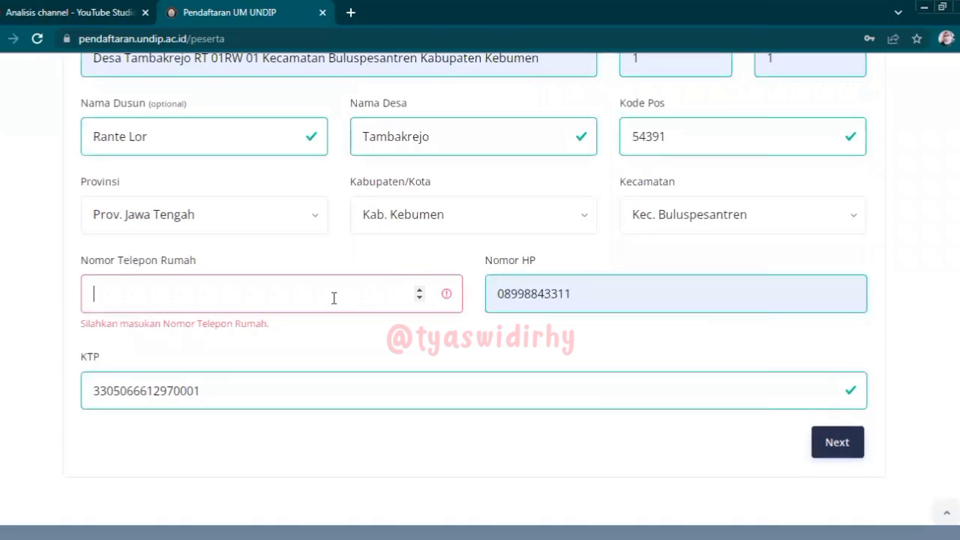
{"action": "type", "text": "089"}
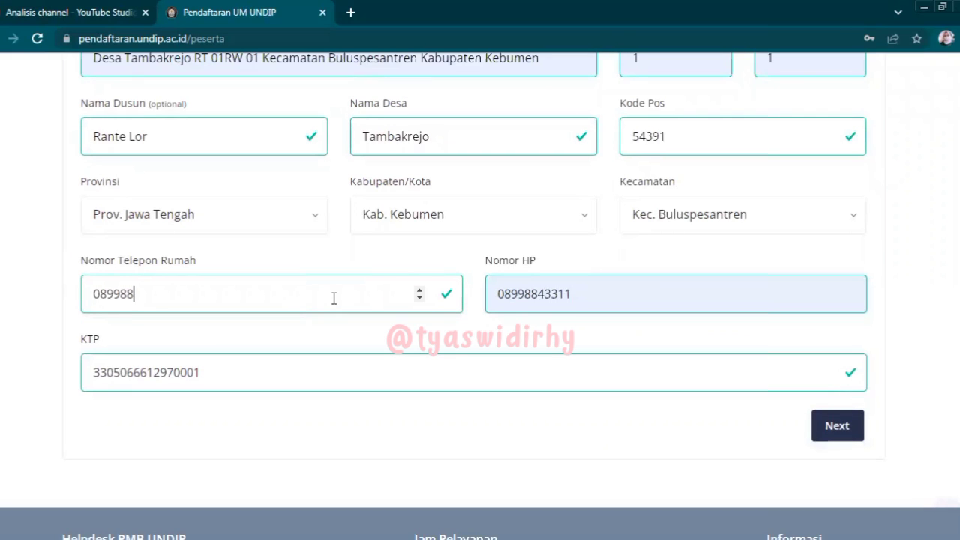
{"action": "type", "text": "98"}
{"action": "key", "text": "BackSpace"}
{"action": "key", "text": "BackSpace"}
{"action": "key", "text": "BackSpace"}
{"action": "key", "text": "BackSpace"}
{"action": "key", "text": "BackSpace"}
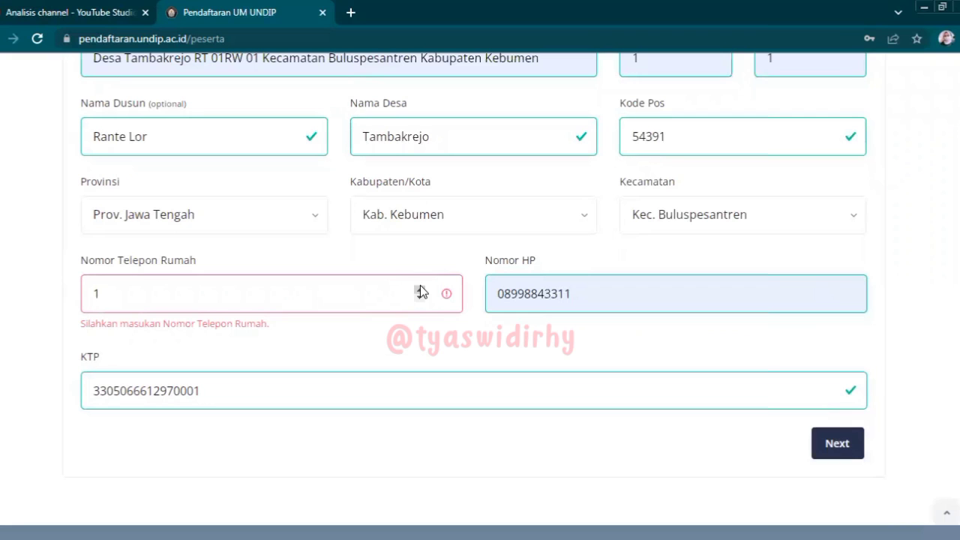
{"action": "left_click", "coordinate": [833, 447]}
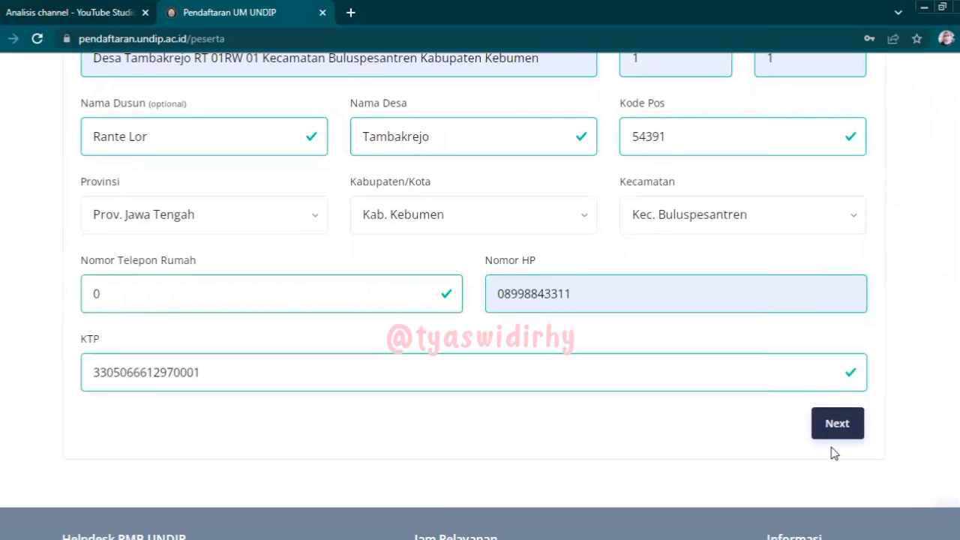
{"action": "left_click", "coordinate": [834, 427]}
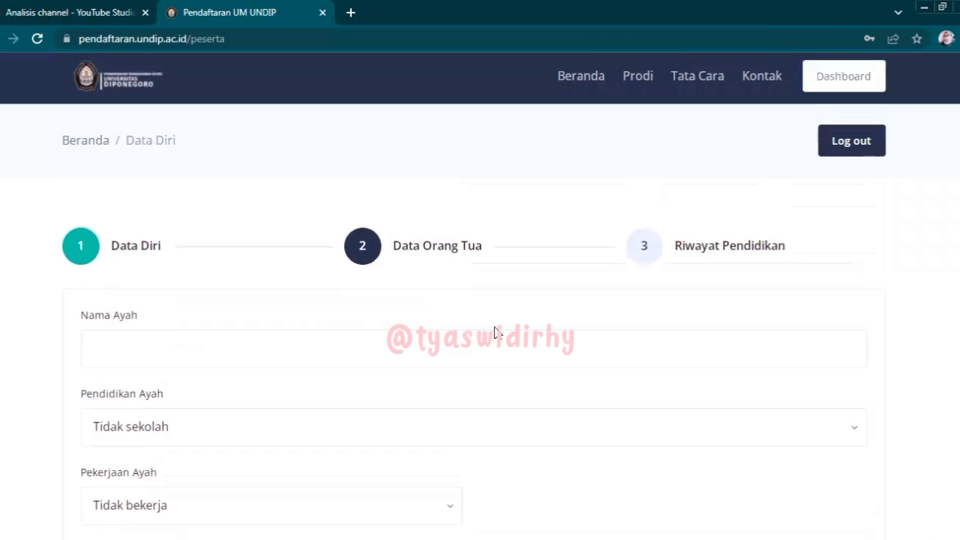
- Enter the father's name in capitals and set his education to SMA / sederajat
{"action": "scroll", "coordinate": [480, 300], "scroll_direction": "down", "scroll_amount": 1}
{"action": "left_click", "coordinate": [370, 249]}
{"action": "type", "text": "sup"}
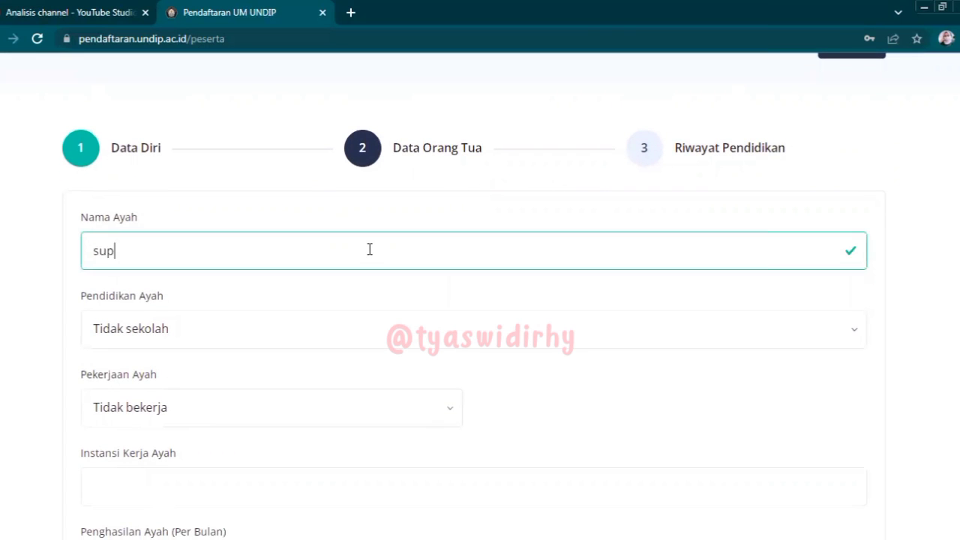
{"action": "key", "text": "BackSpace"}
{"action": "left_click", "coordinate": [171, 335]}
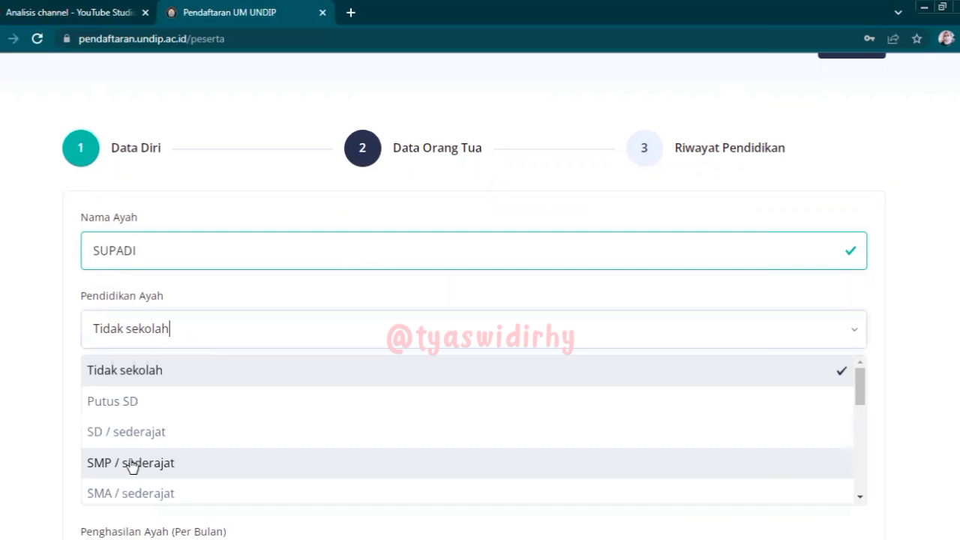
{"action": "left_click", "coordinate": [129, 492]}
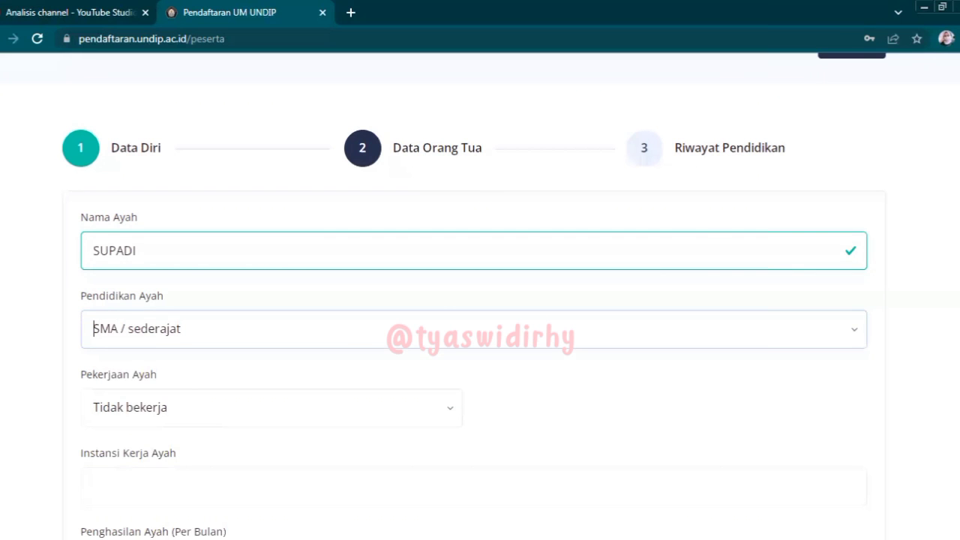
- Set father's occupation PNS/TNI/Polri/BUMN, workplace RSUD KEBUMEN, and income 0 - Rp. 3.000.000
{"action": "scroll", "coordinate": [480, 229], "scroll_direction": "down", "scroll_amount": 3}
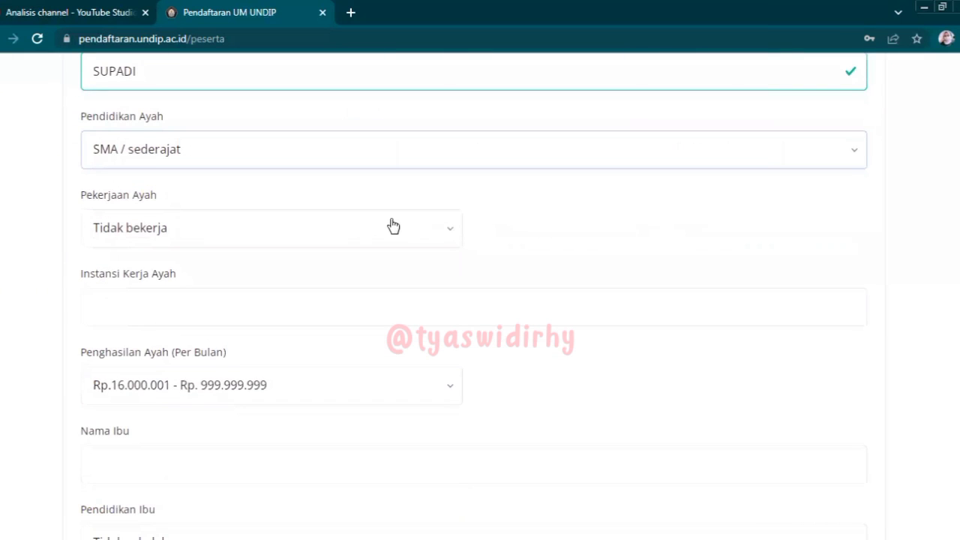
{"action": "left_click", "coordinate": [393, 227]}
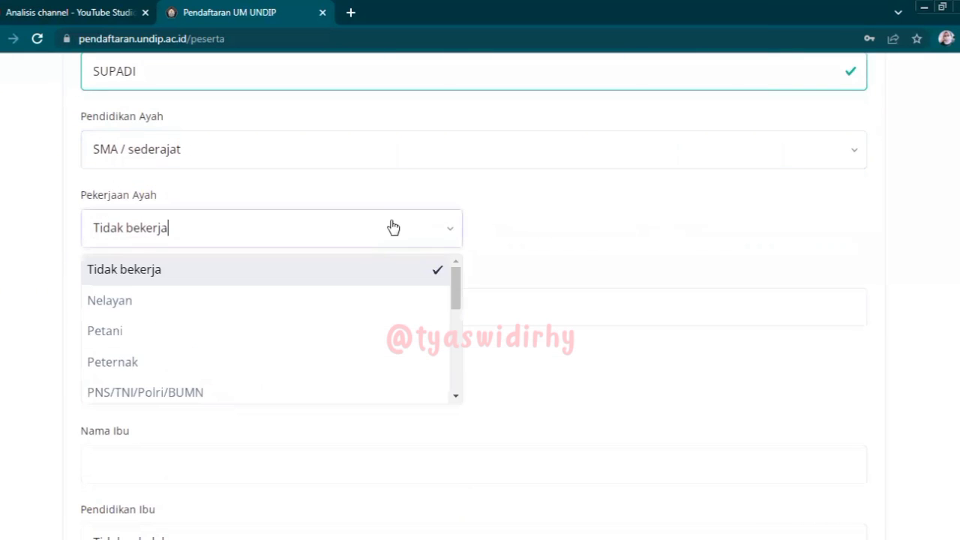
{"action": "left_click", "coordinate": [264, 392]}
{"action": "left_click", "coordinate": [196, 307]}
{"action": "type", "text": "RSUD KEBUMEN"}
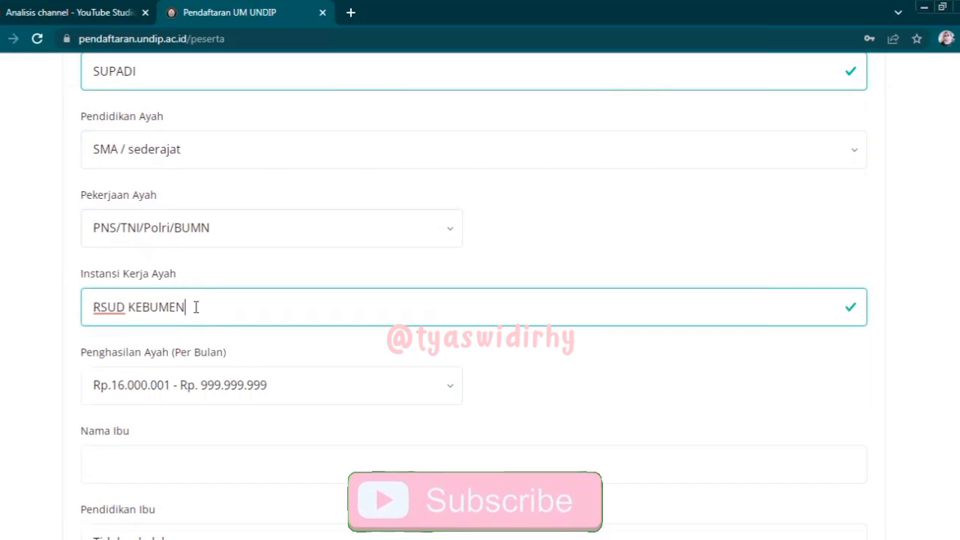
{"action": "left_click", "coordinate": [185, 394]}
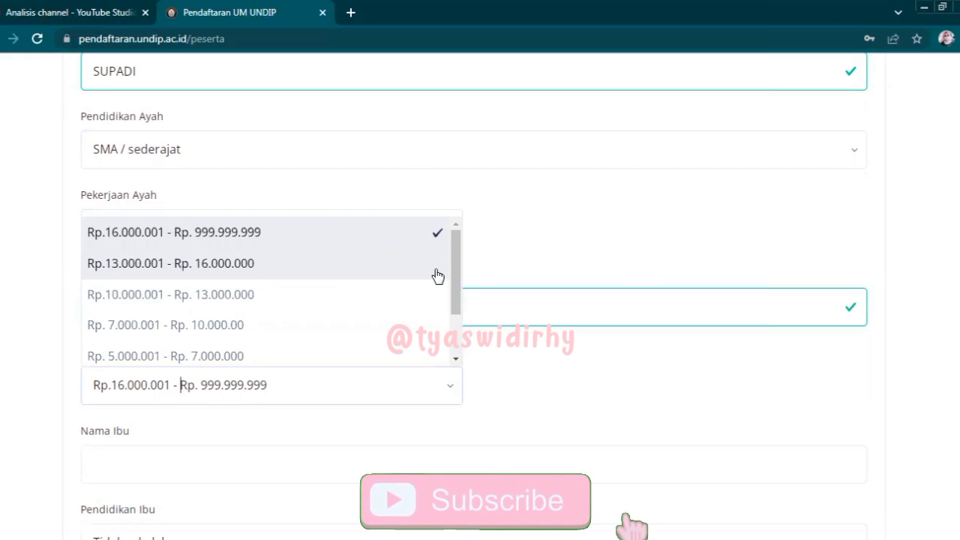
{"action": "left_click_drag", "start_coordinate": [455, 272], "coordinate": [456, 322]}
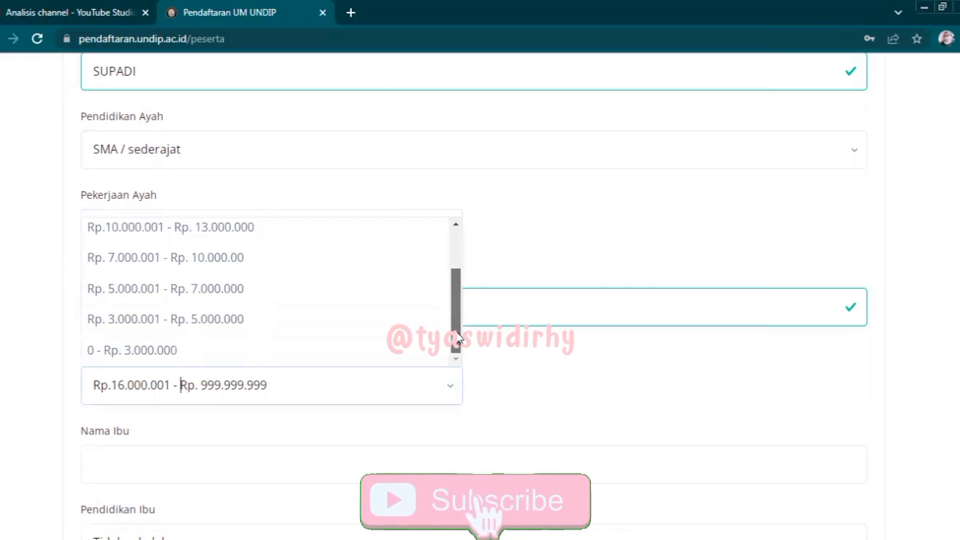
{"action": "left_click", "coordinate": [142, 351]}
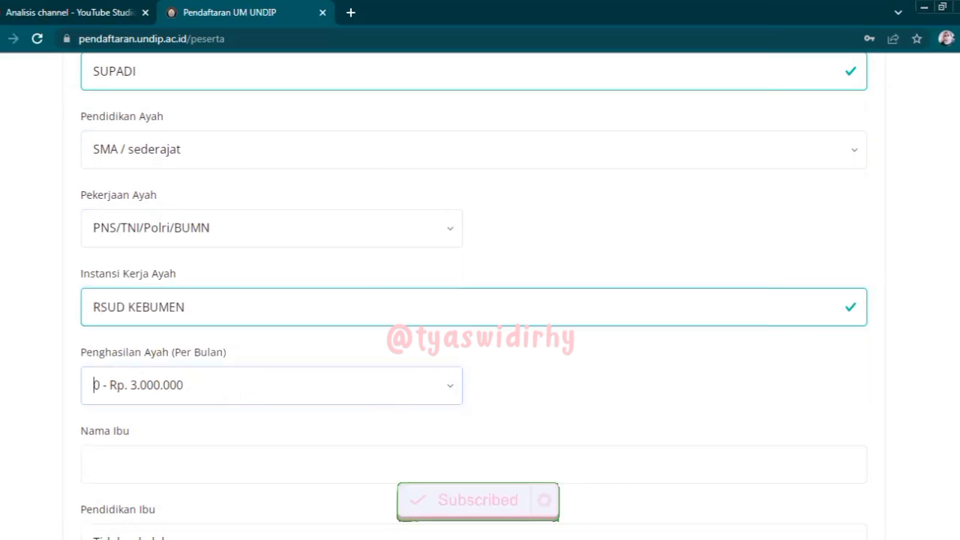
{"action": "scroll", "coordinate": [479, 300], "scroll_direction": "down", "scroll_amount": 3}
- Enter the mother's name, SMA / sederajat education, and Tidak bekerja as occupation
{"action": "left_click", "coordinate": [509, 243]}
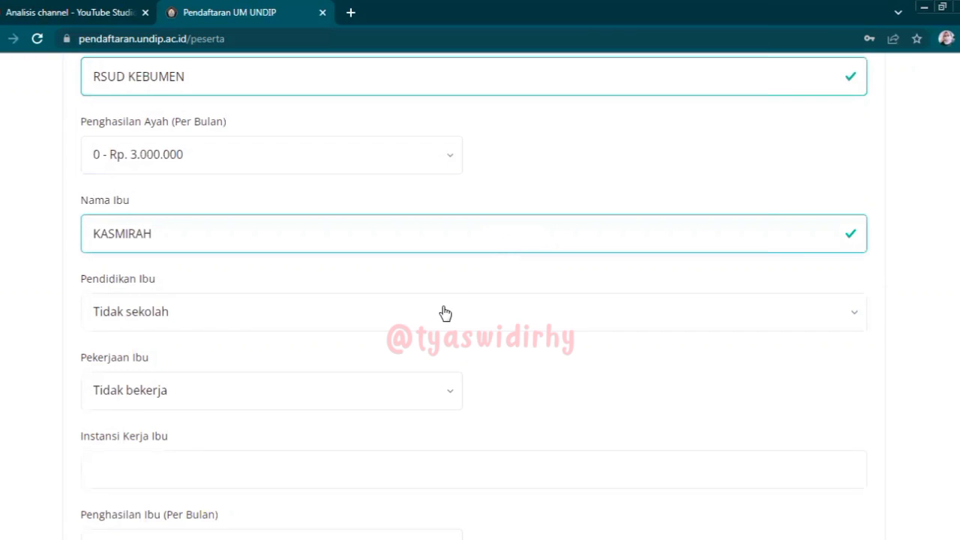
{"action": "left_click", "coordinate": [441, 312]}
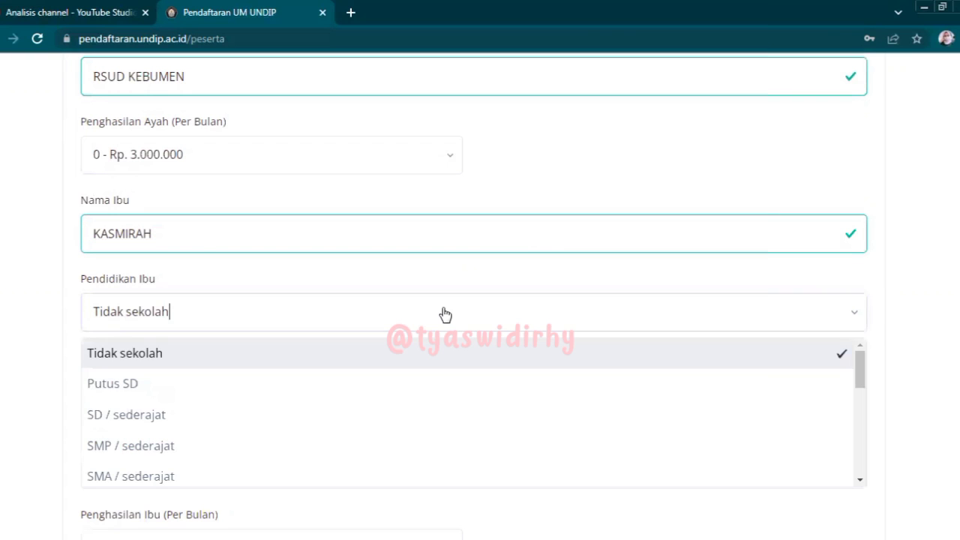
{"action": "left_click", "coordinate": [337, 473]}
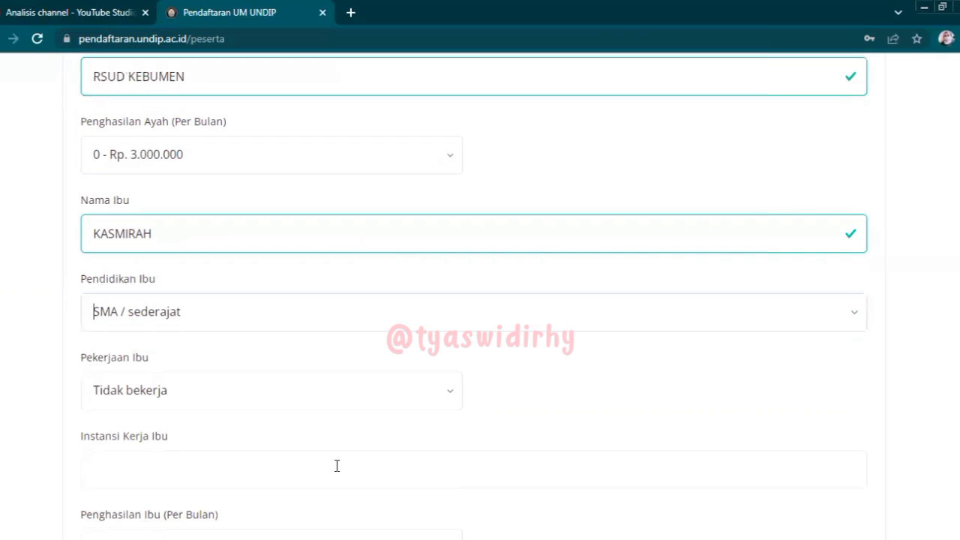
{"action": "left_click", "coordinate": [120, 394]}
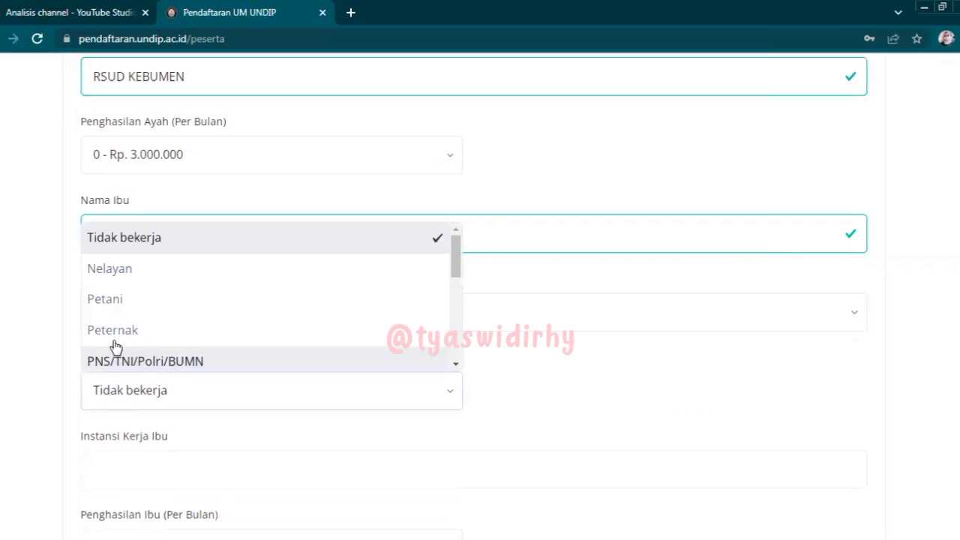
{"action": "left_click", "coordinate": [160, 238]}
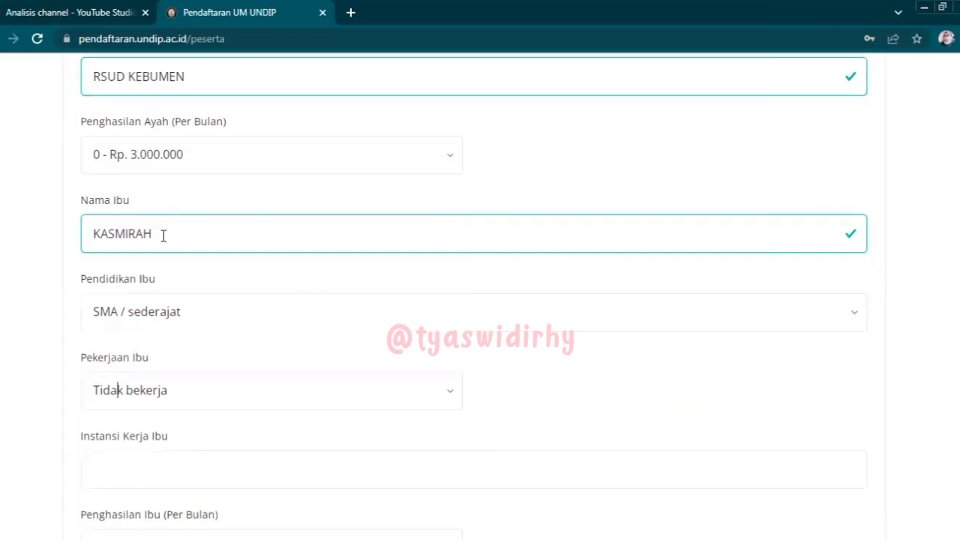
- Set mother's workplace RUMAH TANGGA and income 0 - Rp. 3.000.000, then go to Riwayat Pendidikan
{"action": "scroll", "coordinate": [122, 185], "scroll_direction": "down", "scroll_amount": 3}
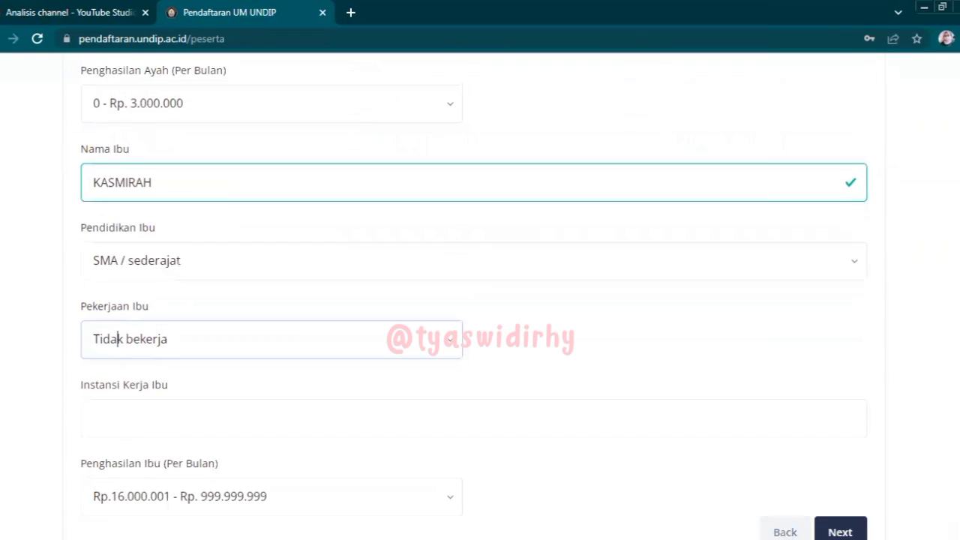
{"action": "left_click", "coordinate": [642, 263]}
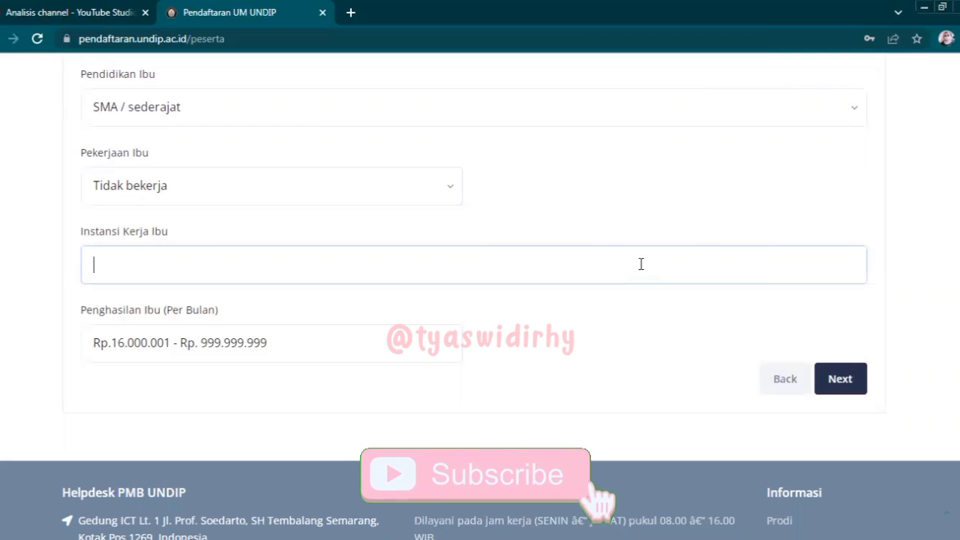
{"action": "type", "text": "RUMAH TANGGA"}
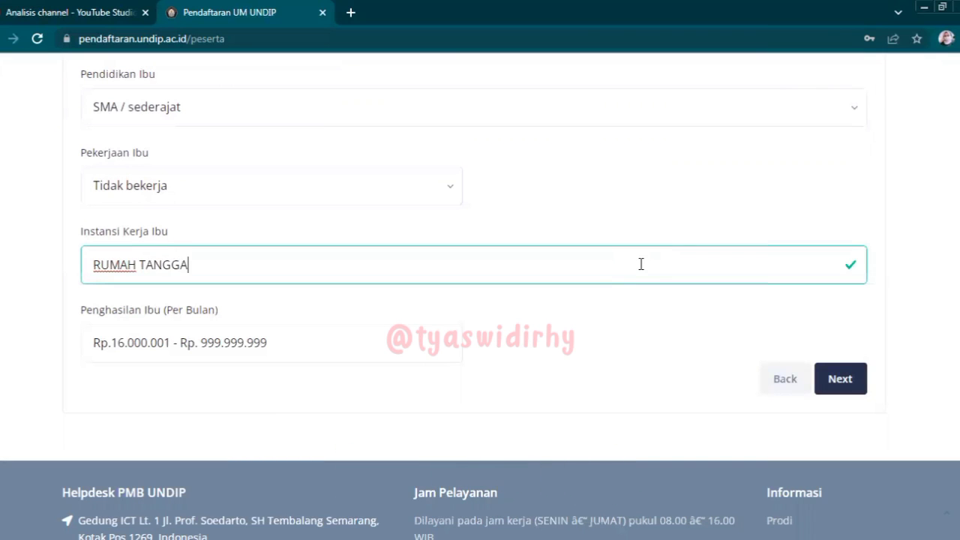
{"action": "left_click", "coordinate": [417, 344]}
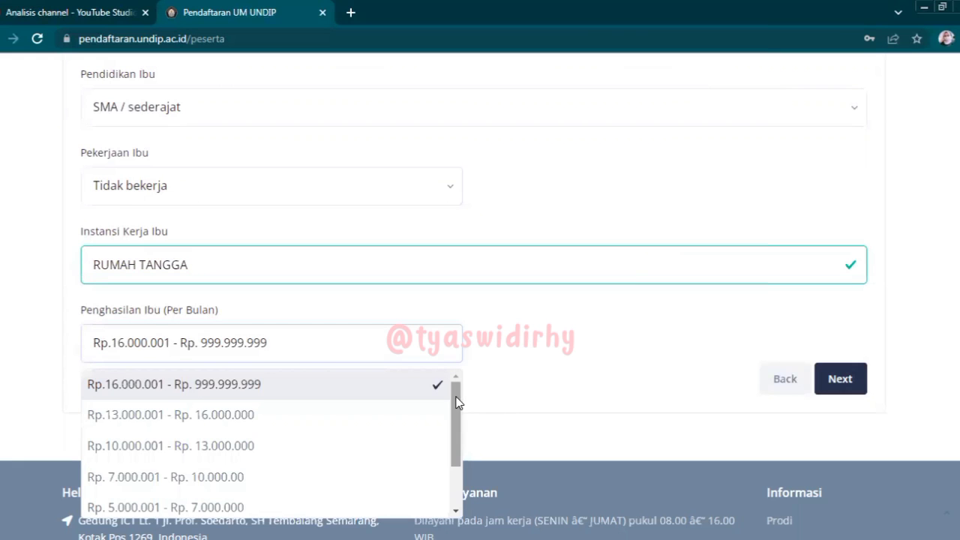
{"action": "left_click_drag", "start_coordinate": [457, 397], "coordinate": [457, 465]}
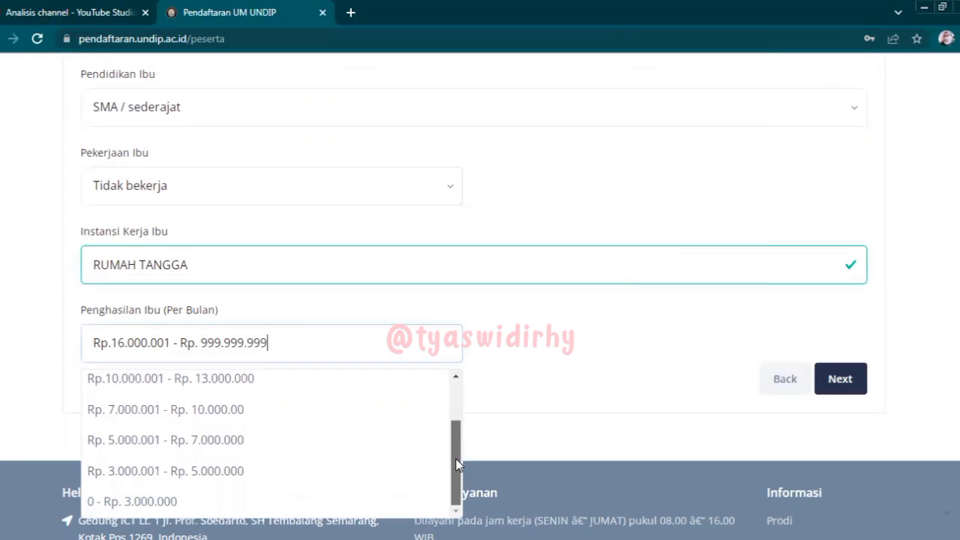
{"action": "left_click", "coordinate": [196, 501]}
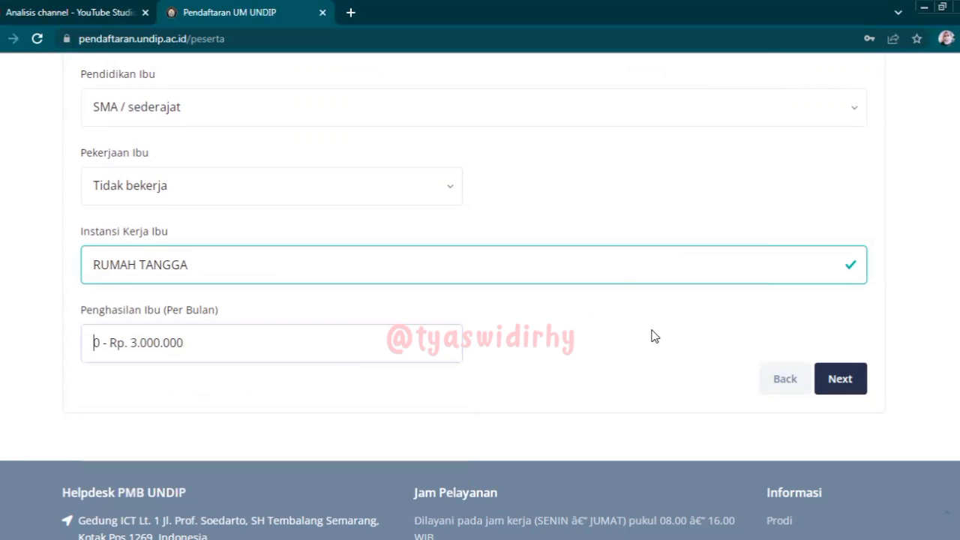
{"action": "left_click", "coordinate": [840, 377]}
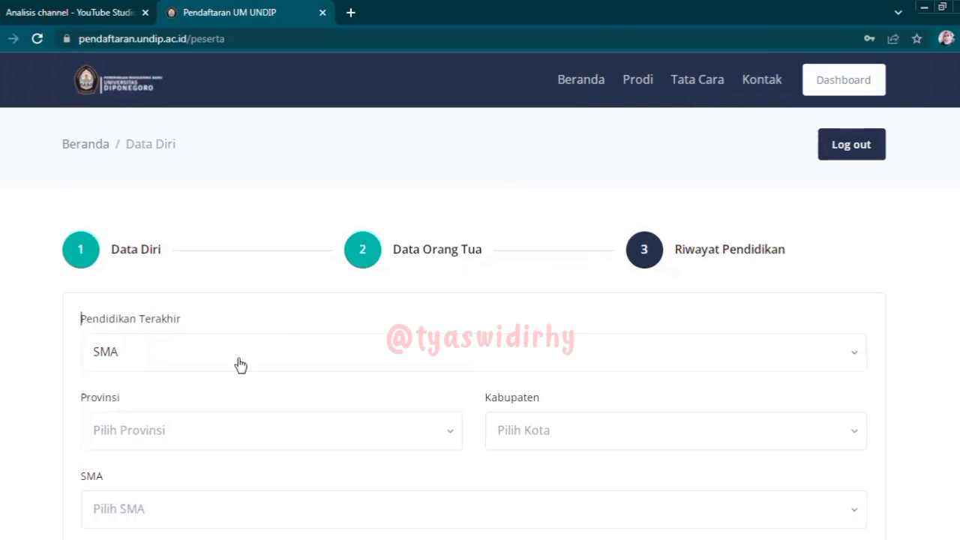
- Set the school's province to Prov. Jawa Tengah and its regency to Kab. Kebumen
{"action": "left_click", "coordinate": [227, 438]}
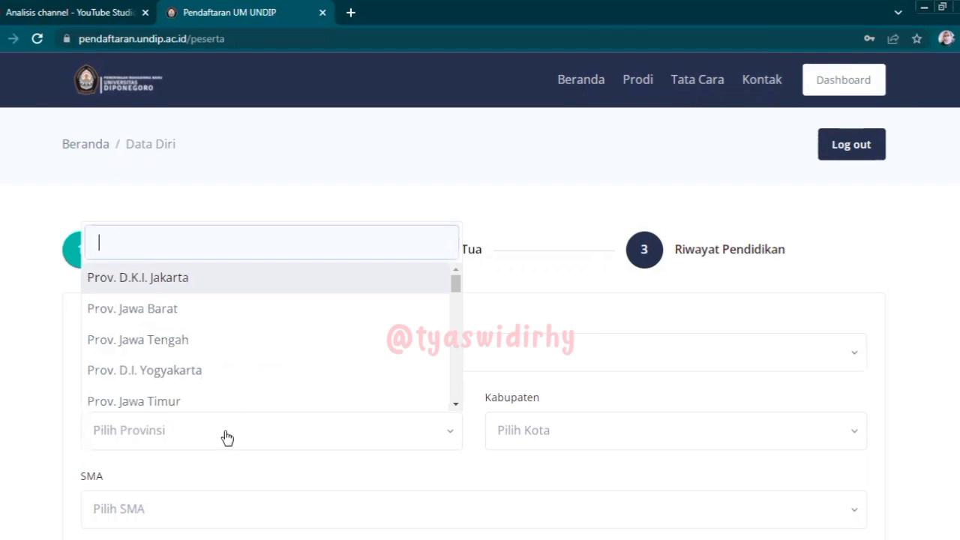
{"action": "left_click", "coordinate": [187, 343]}
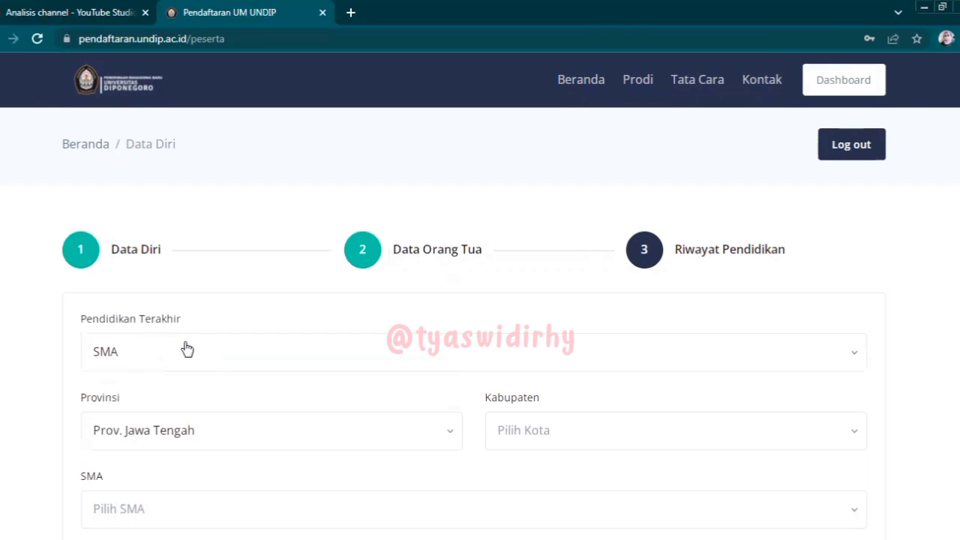
{"action": "left_click", "coordinate": [555, 435]}
{"action": "left_click", "coordinate": [553, 402]}
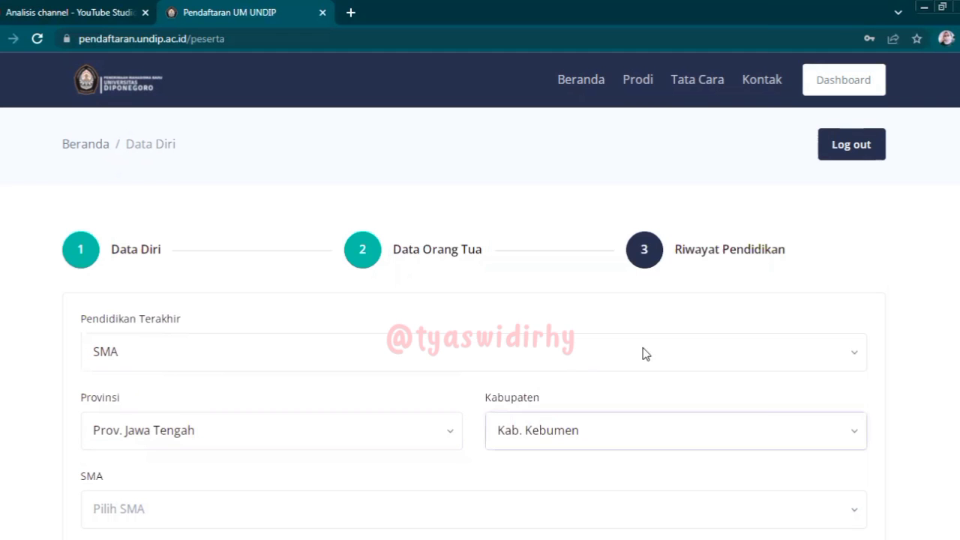
- Search 'SMAN 2' and select SMAN 2 KEBUMEN as the school
{"action": "scroll", "coordinate": [479, 295], "scroll_direction": "down", "scroll_amount": 4}
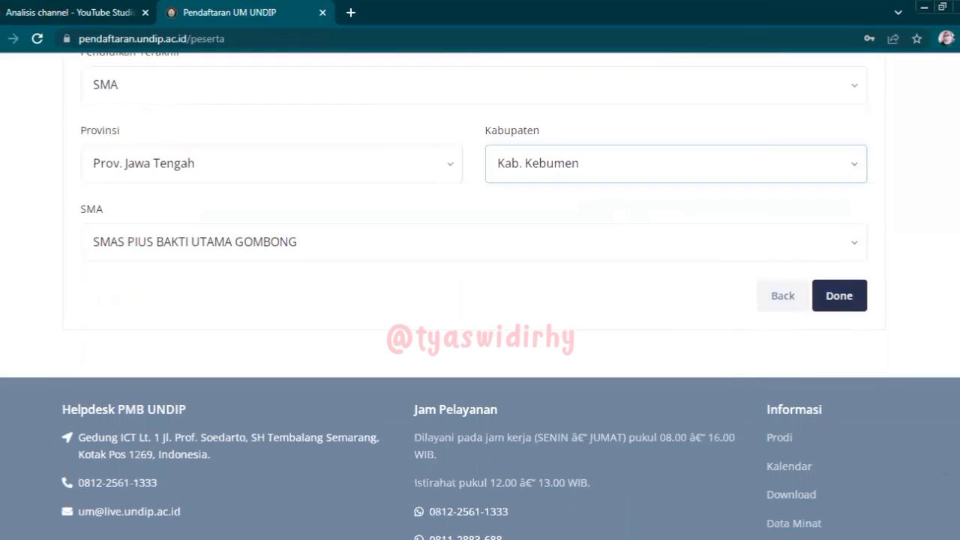
{"action": "left_click", "coordinate": [489, 242]}
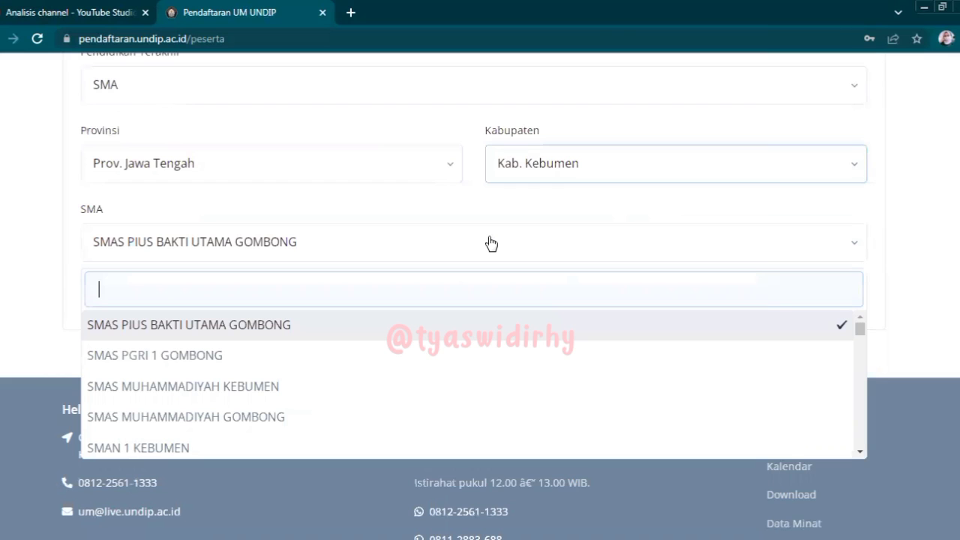
{"action": "type", "text": "SMAN 2"}
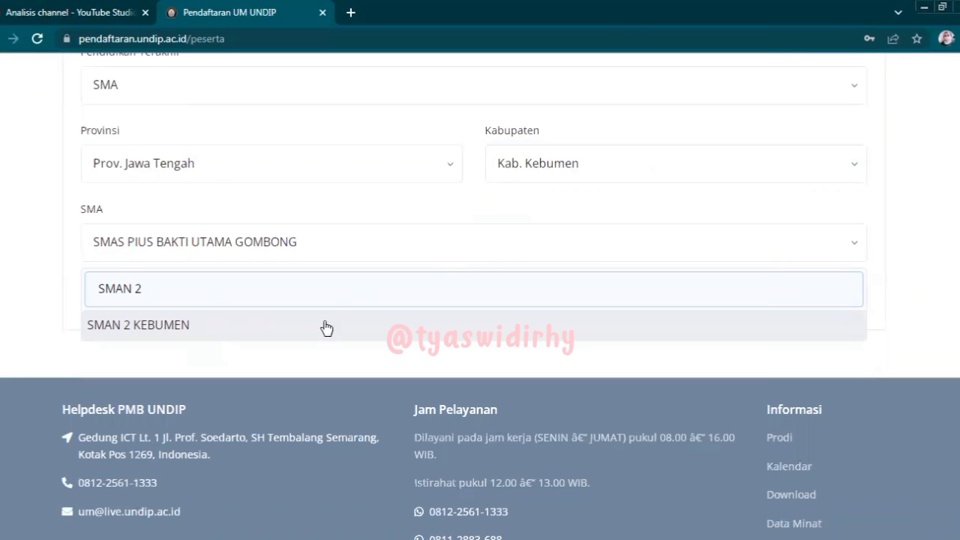
{"action": "left_click", "coordinate": [326, 327]}
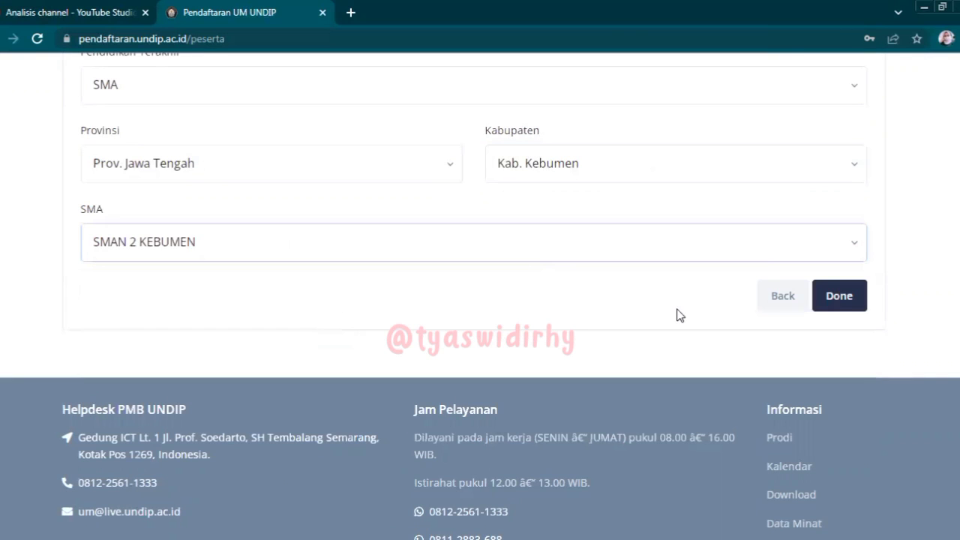
{"action": "scroll", "coordinate": [941, 315], "scroll_direction": "up", "scroll_amount": 3}
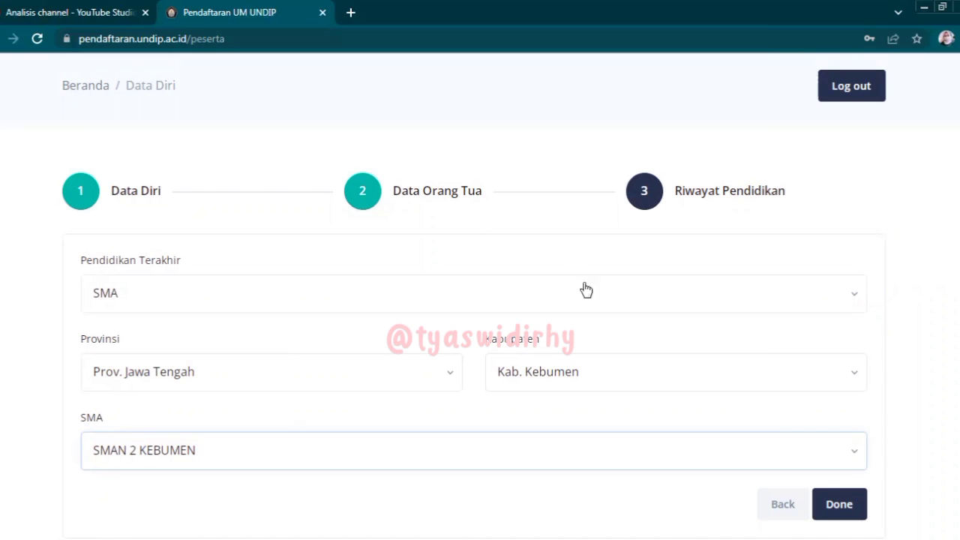
{"action": "left_click", "coordinate": [362, 193]}
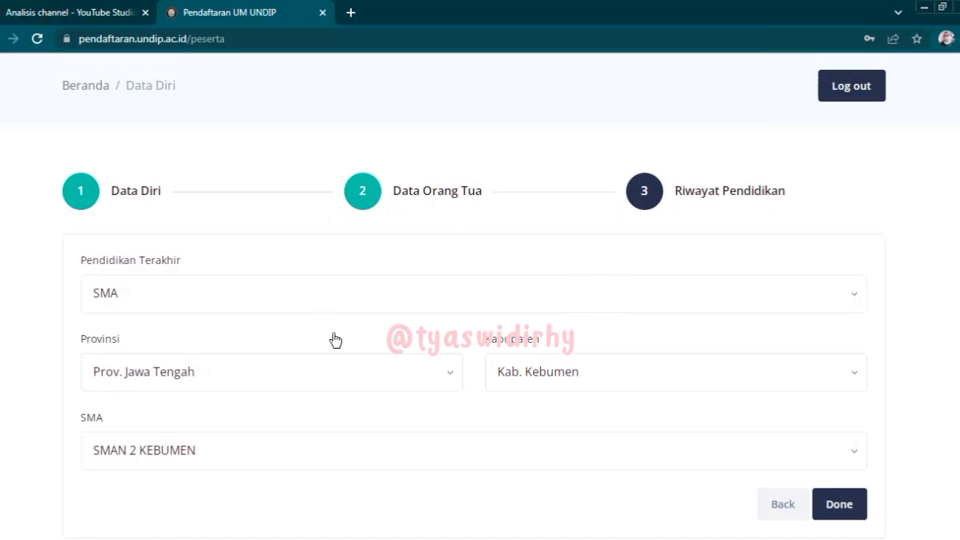
- Attempt to return to the previous step, then save the education data with Done
{"action": "left_click", "coordinate": [792, 516]}
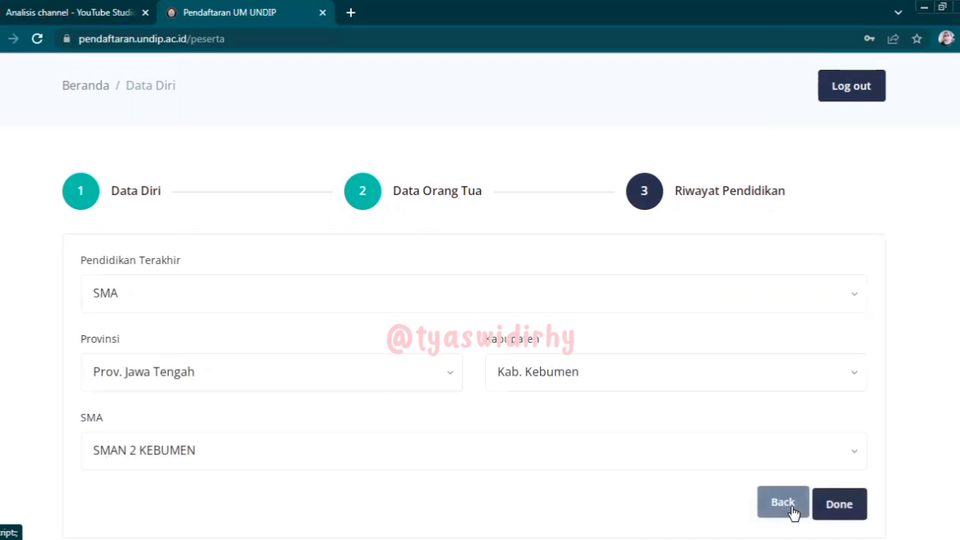
{"action": "left_click", "coordinate": [783, 508]}
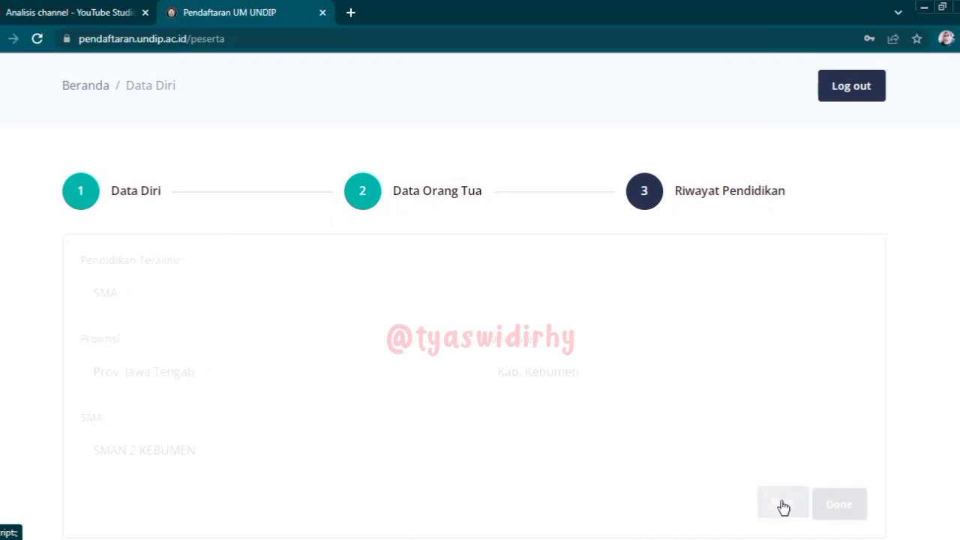
{"action": "left_click", "coordinate": [783, 508]}
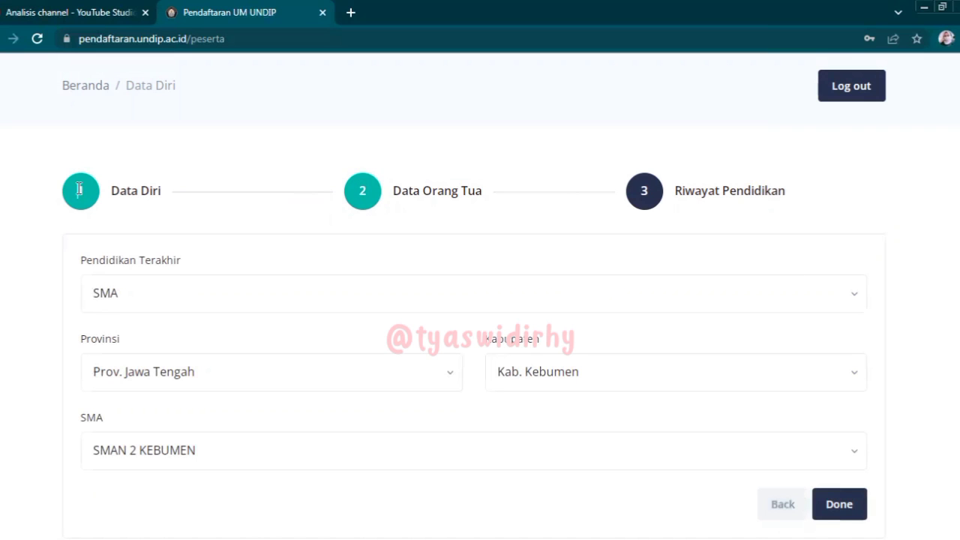
{"action": "scroll", "coordinate": [862, 365], "scroll_direction": "down", "scroll_amount": 1}
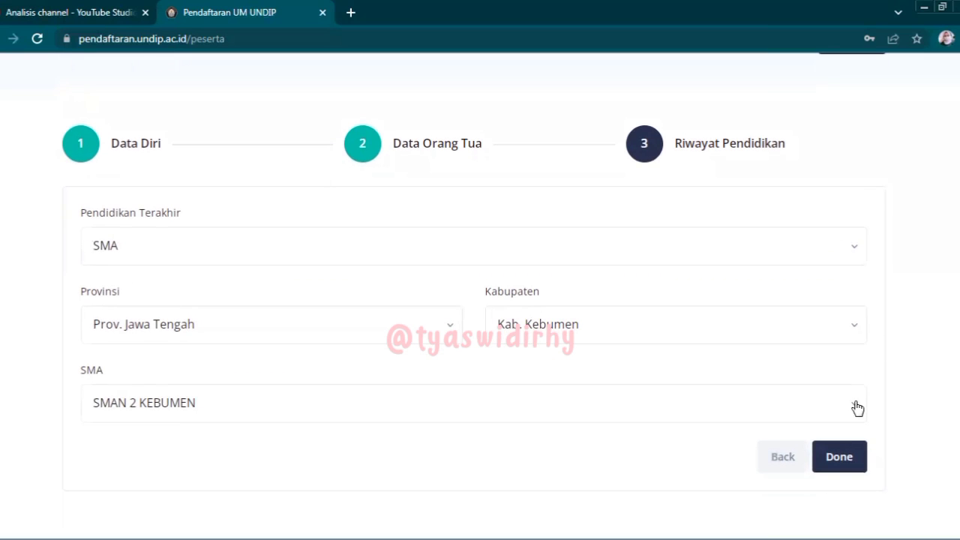
{"action": "left_click", "coordinate": [838, 456]}
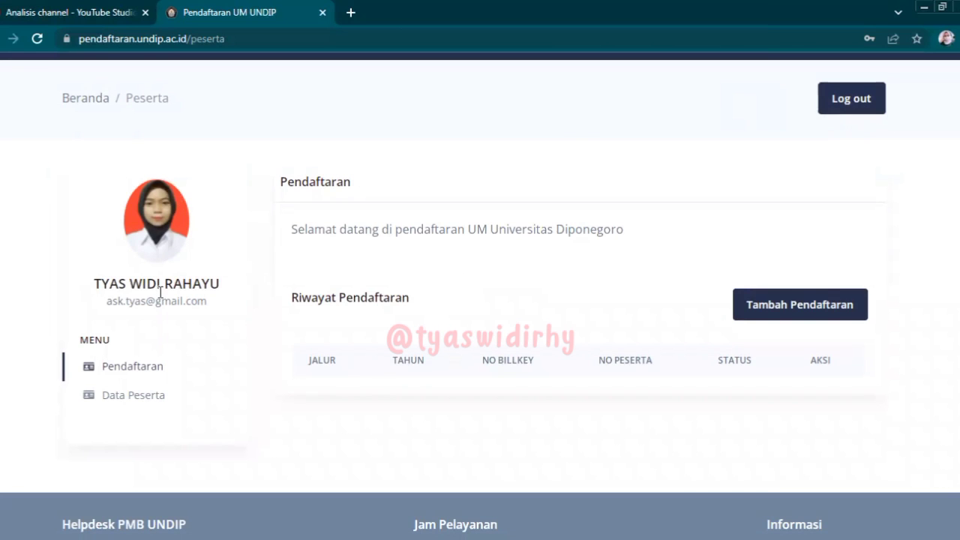
- Open Data Peserta and look through the saved personal data
{"action": "scroll", "coordinate": [122, 367], "scroll_direction": "up", "scroll_amount": 1}
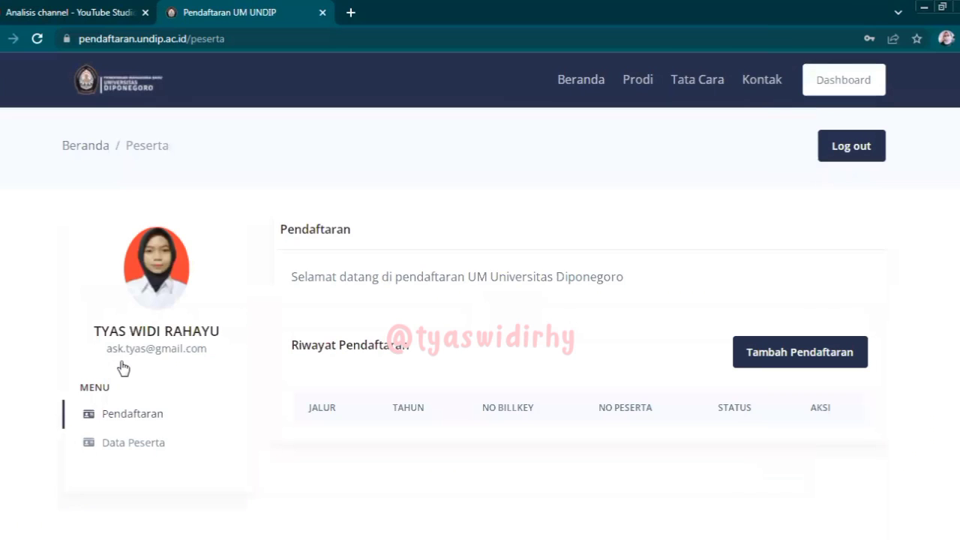
{"action": "left_click", "coordinate": [122, 450]}
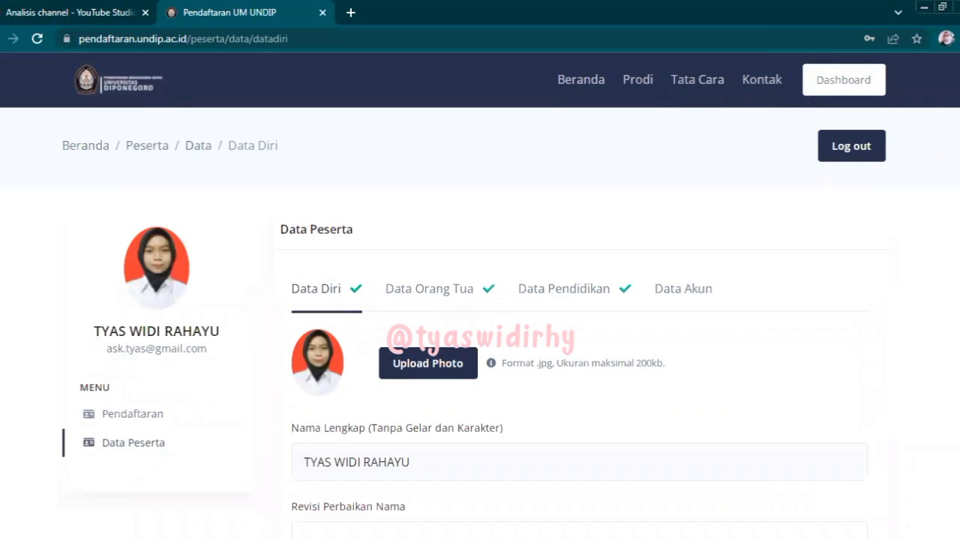
{"action": "scroll", "coordinate": [480, 300], "scroll_direction": "down", "scroll_amount": 4}
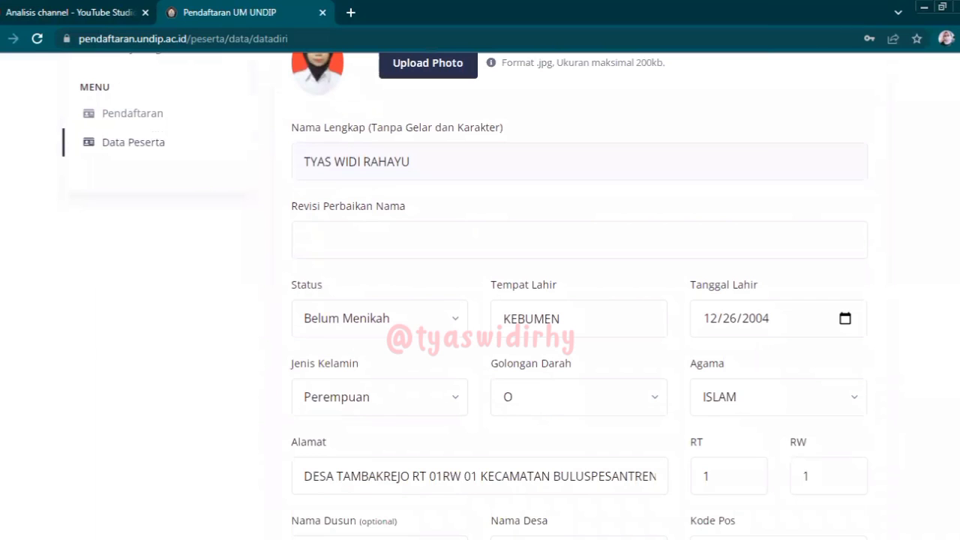
{"action": "scroll", "coordinate": [480, 300], "scroll_direction": "down", "scroll_amount": 2}
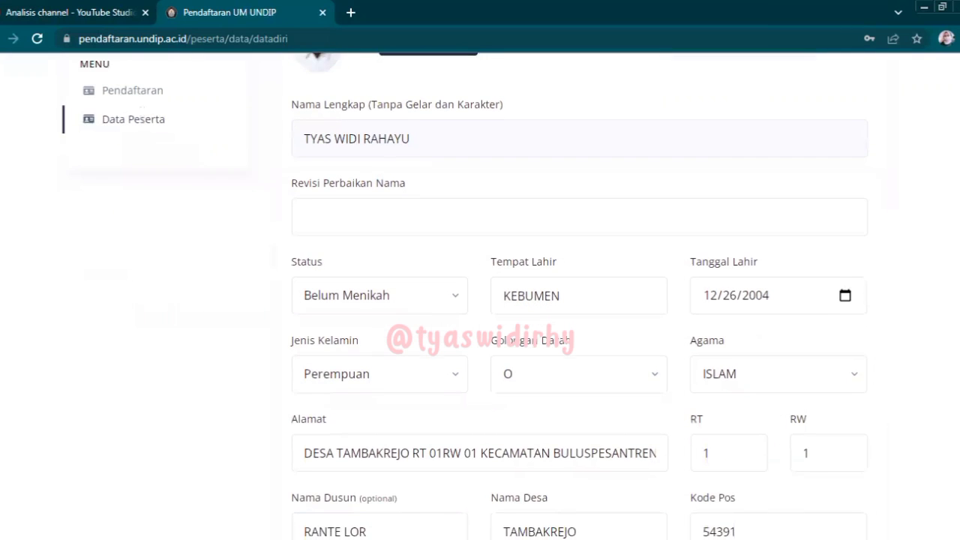
{"action": "scroll", "coordinate": [479, 300], "scroll_direction": "down", "scroll_amount": 5}
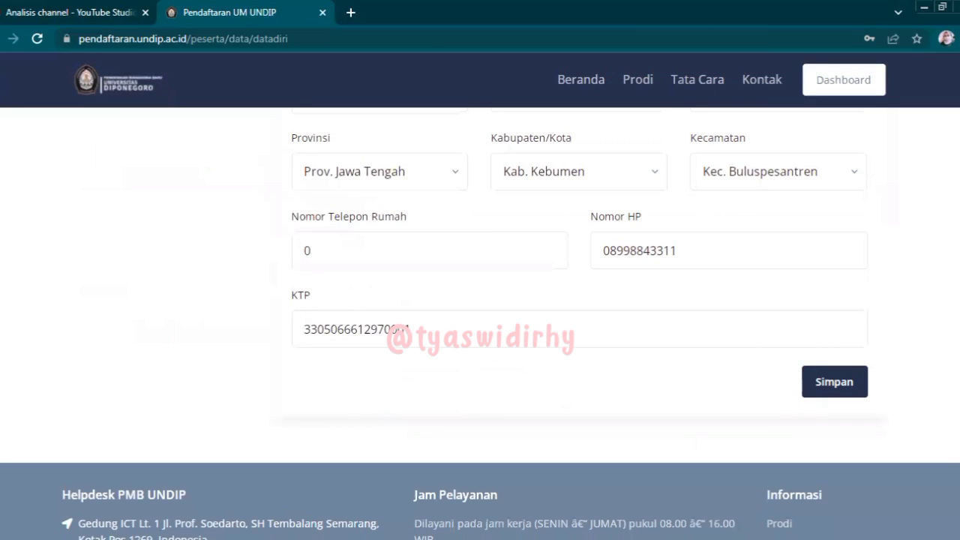
- Start a new registration from the Pendaftaran overview
{"action": "scroll", "coordinate": [378, 247], "scroll_direction": "up", "scroll_amount": 10}
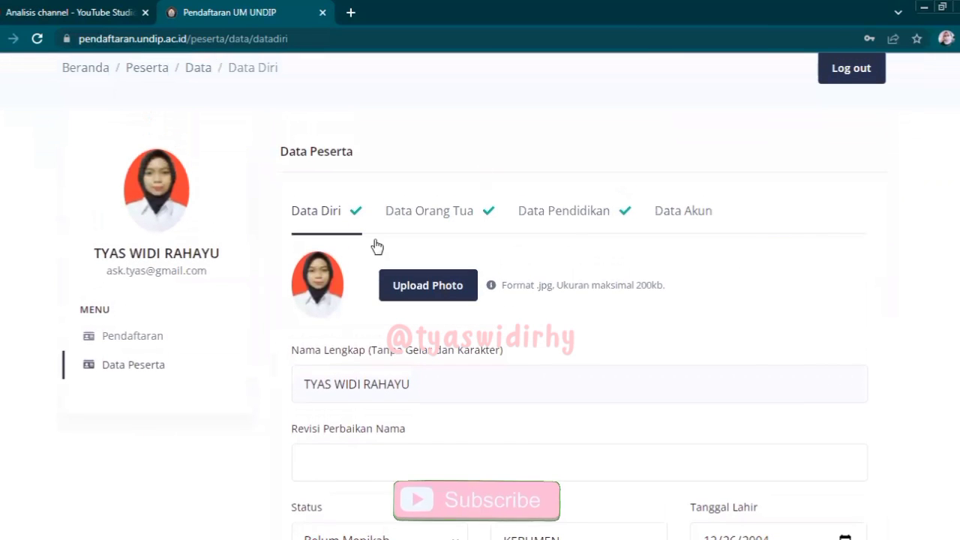
{"action": "left_click", "coordinate": [133, 337]}
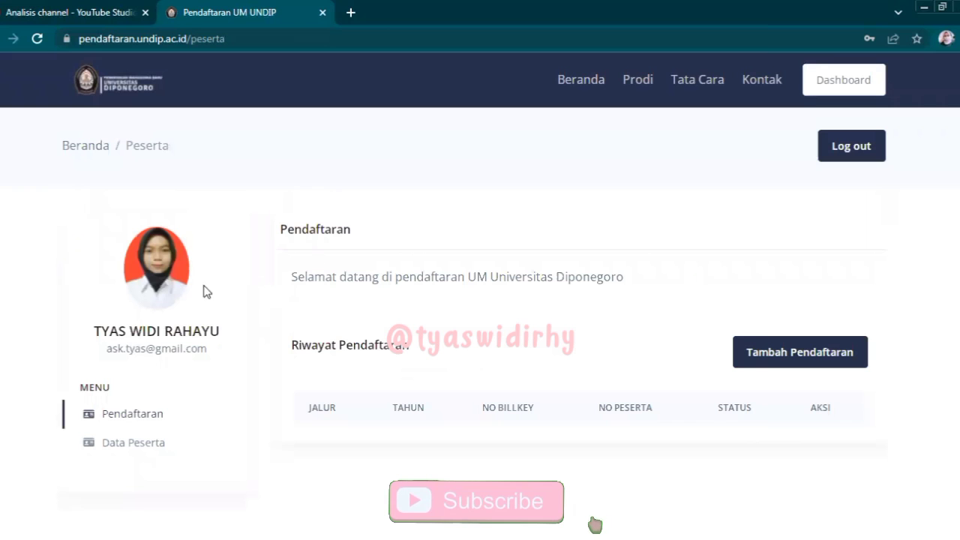
{"action": "left_click", "coordinate": [777, 362]}
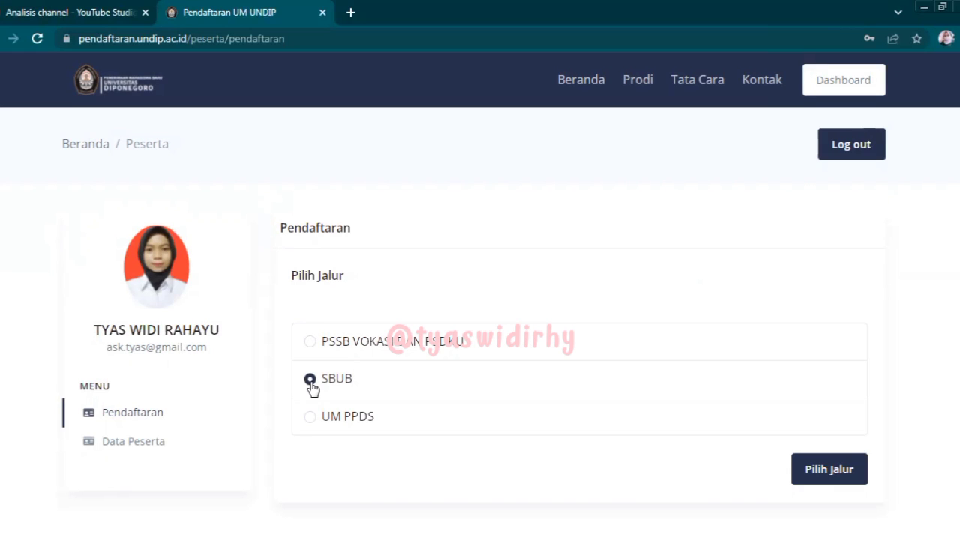
- Review the saved personal data and the Data Orang Tua parent details
{"action": "left_click", "coordinate": [117, 445]}
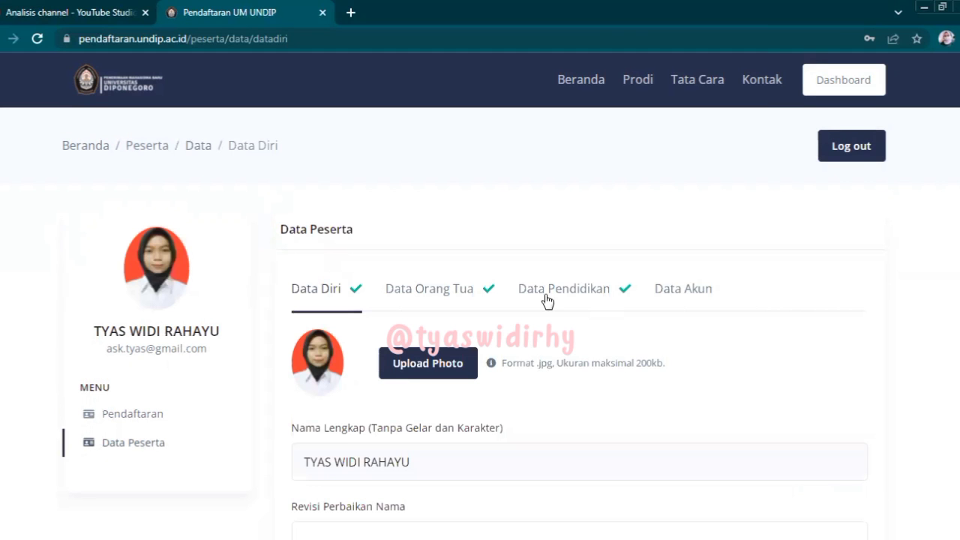
{"action": "scroll", "coordinate": [632, 211], "scroll_direction": "down", "scroll_amount": 1}
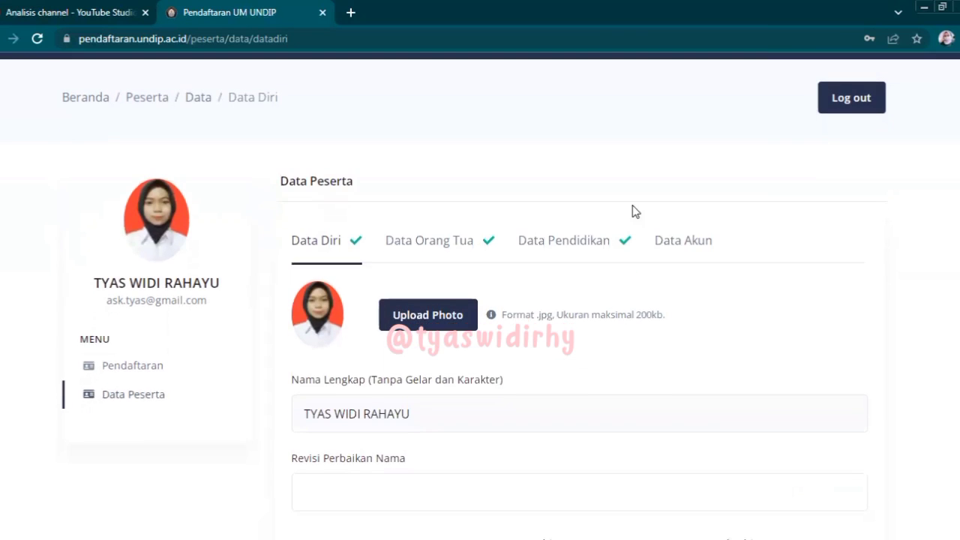
{"action": "left_click", "coordinate": [450, 253]}
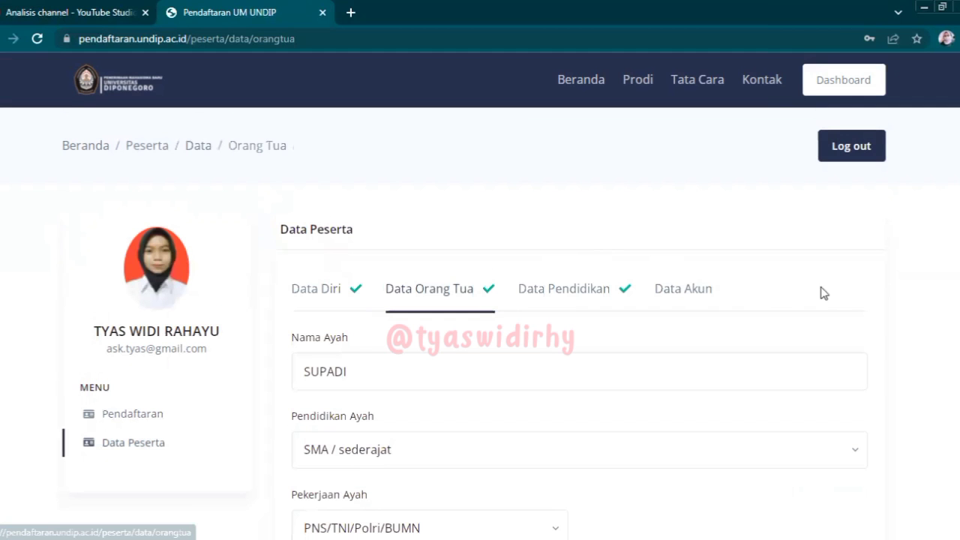
{"action": "scroll", "coordinate": [480, 300], "scroll_direction": "down", "scroll_amount": 7}
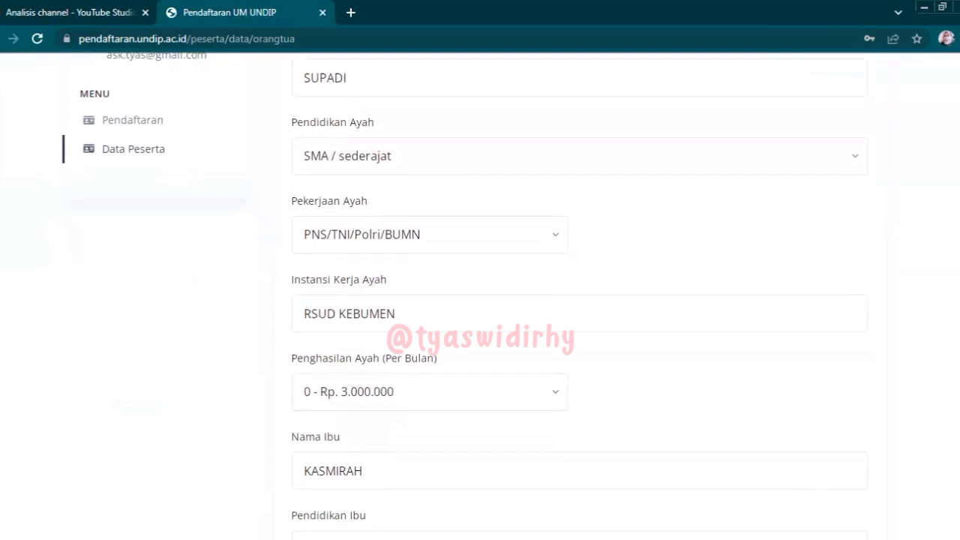
{"action": "scroll", "coordinate": [480, 300], "scroll_direction": "down", "scroll_amount": 2}
{"action": "scroll", "coordinate": [480, 300], "scroll_direction": "up", "scroll_amount": 7}
- Check the Data Pendidikan and Data Akun tabs, then return to Pendaftaran
{"action": "left_click", "coordinate": [553, 147]}
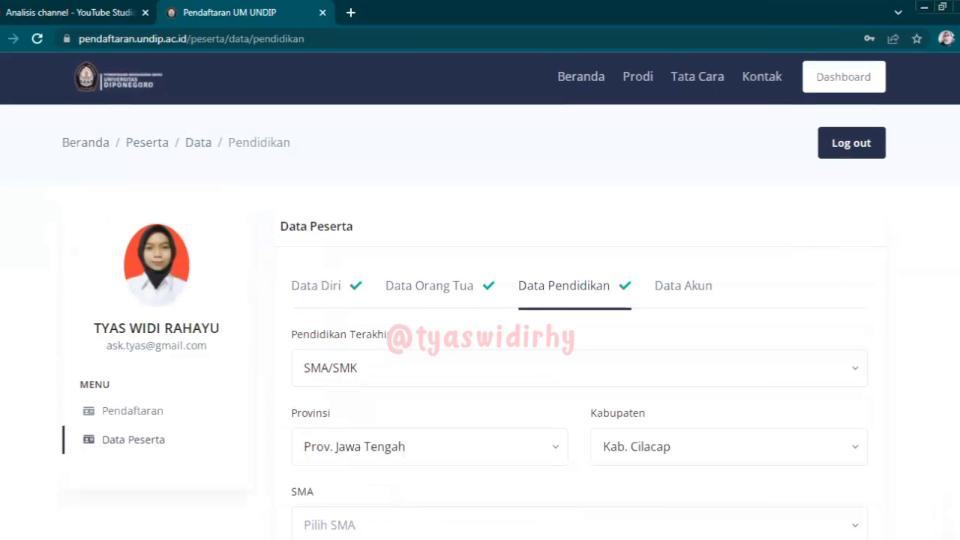
{"action": "scroll", "coordinate": [480, 300], "scroll_direction": "down", "scroll_amount": 2}
{"action": "scroll", "coordinate": [643, 286], "scroll_direction": "down", "scroll_amount": 1}
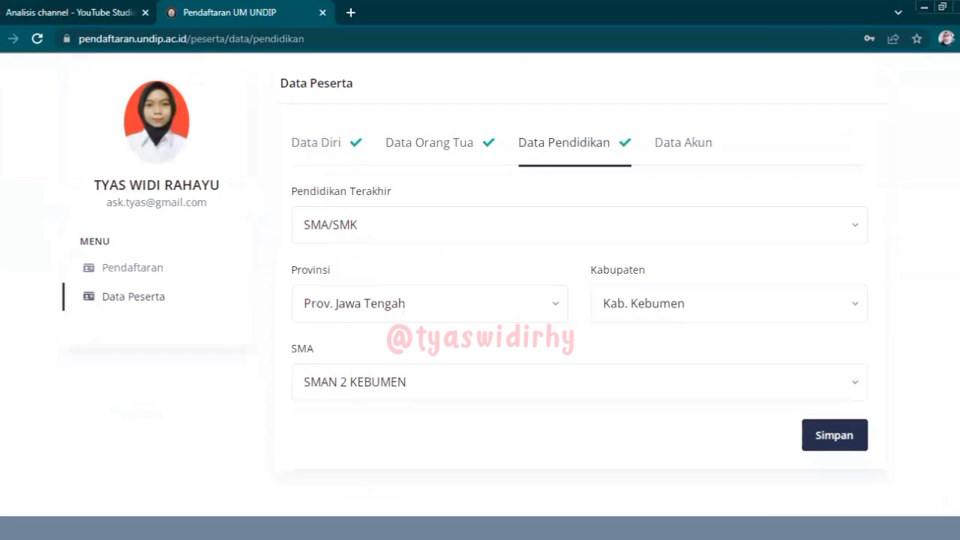
{"action": "scroll", "coordinate": [642, 286], "scroll_direction": "up", "scroll_amount": 2}
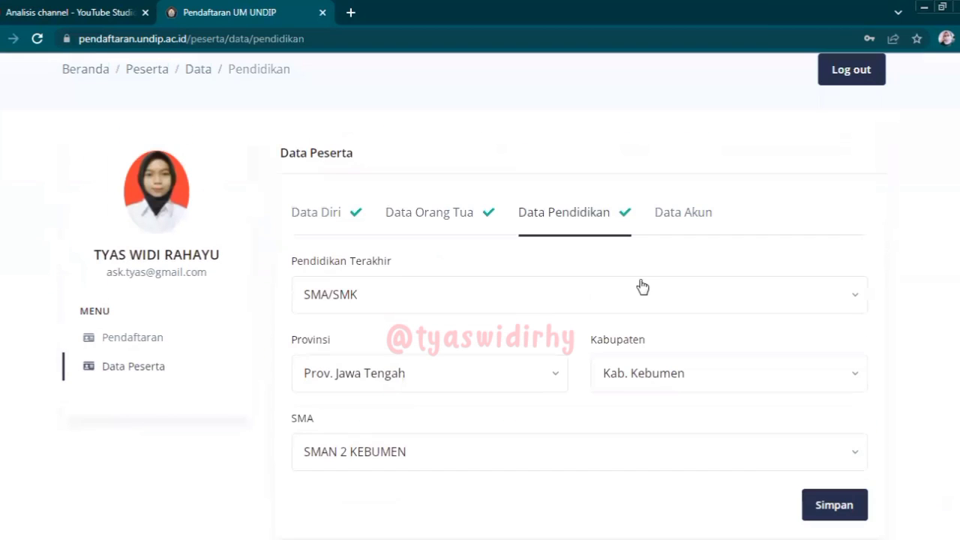
{"action": "left_click", "coordinate": [665, 215]}
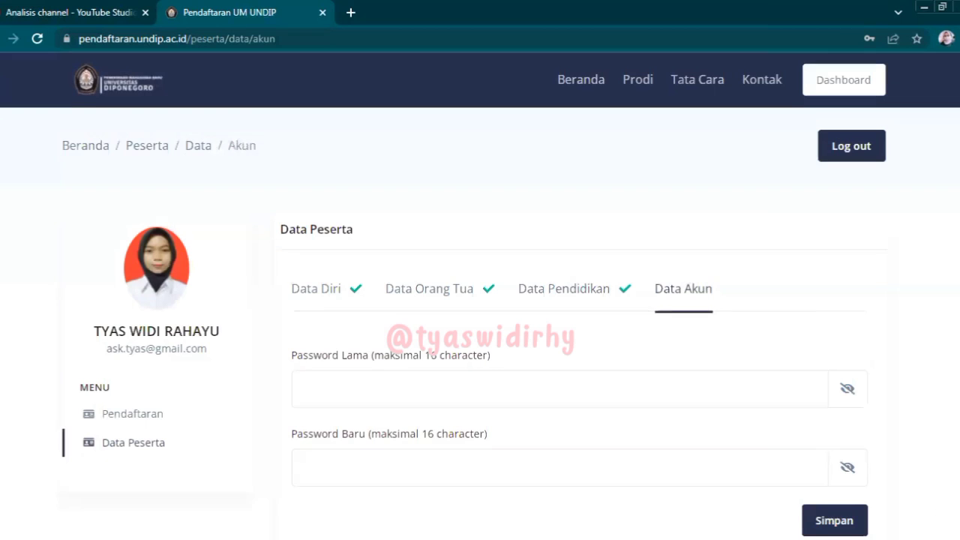
{"action": "scroll", "coordinate": [480, 300], "scroll_direction": "down", "scroll_amount": 1}
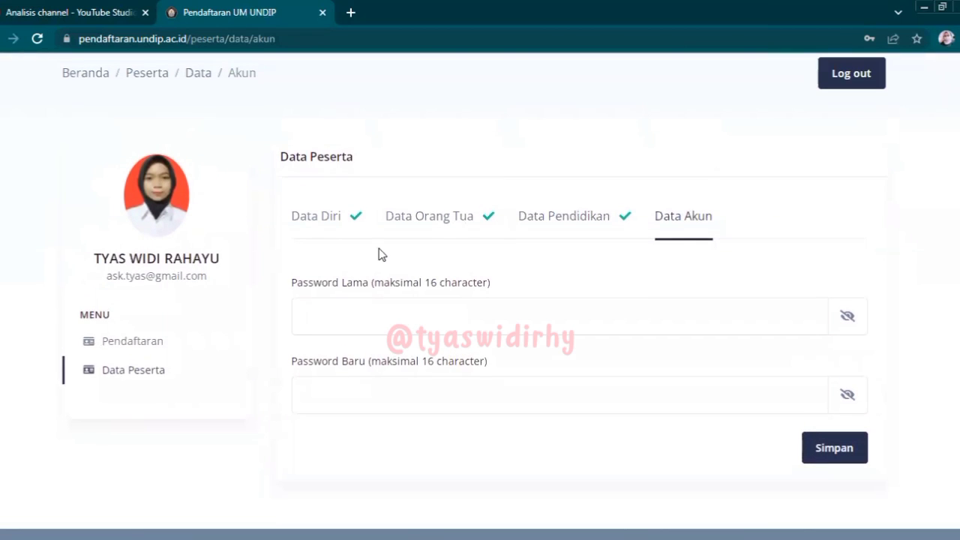
{"action": "left_click", "coordinate": [128, 341]}
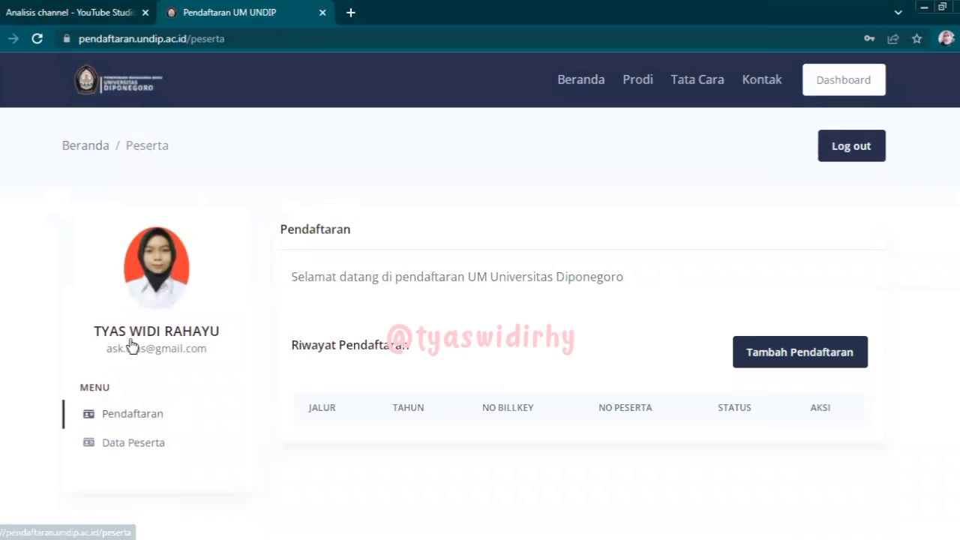
- Start a new SBUB registration and set Tahun Lulus to 2022
{"action": "left_click", "coordinate": [778, 361]}
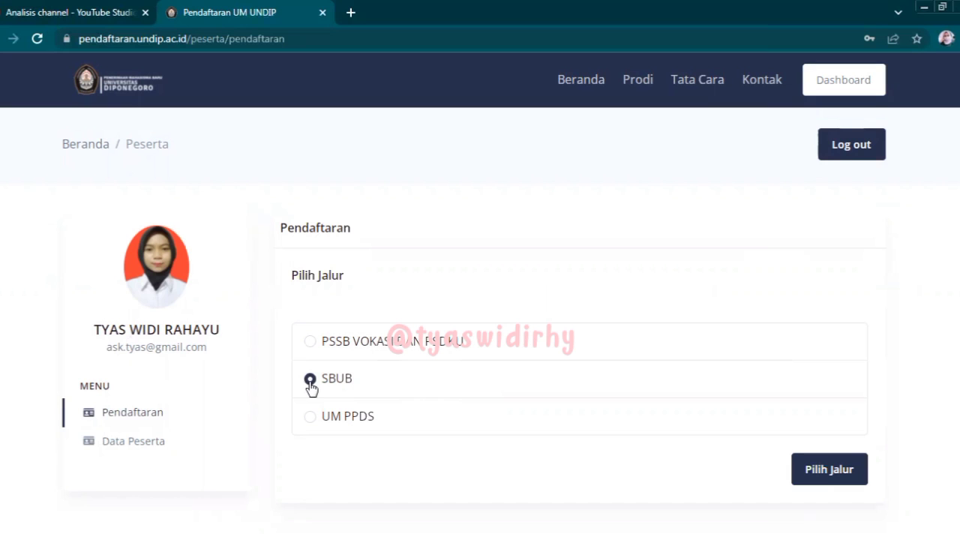
{"action": "left_click", "coordinate": [822, 480]}
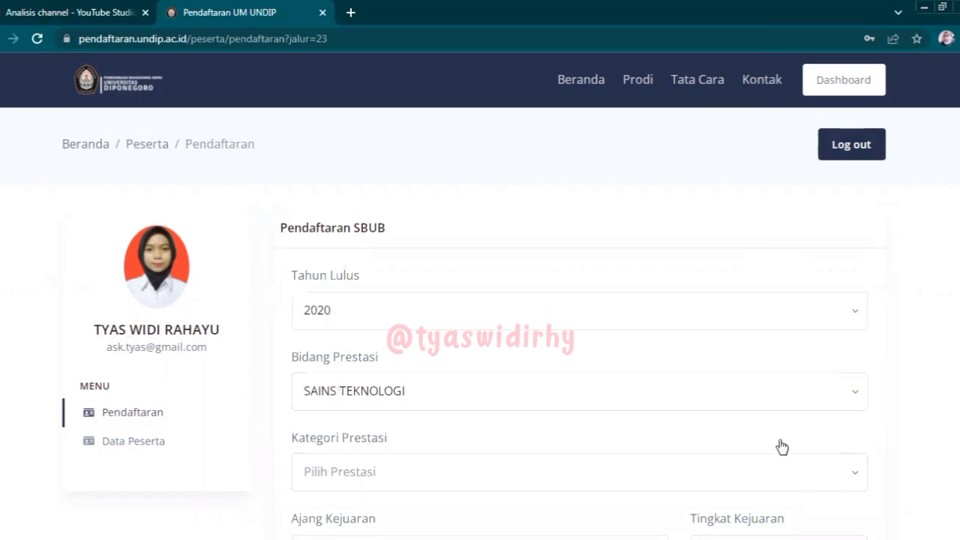
{"action": "scroll", "coordinate": [480, 300], "scroll_direction": "down", "scroll_amount": 2}
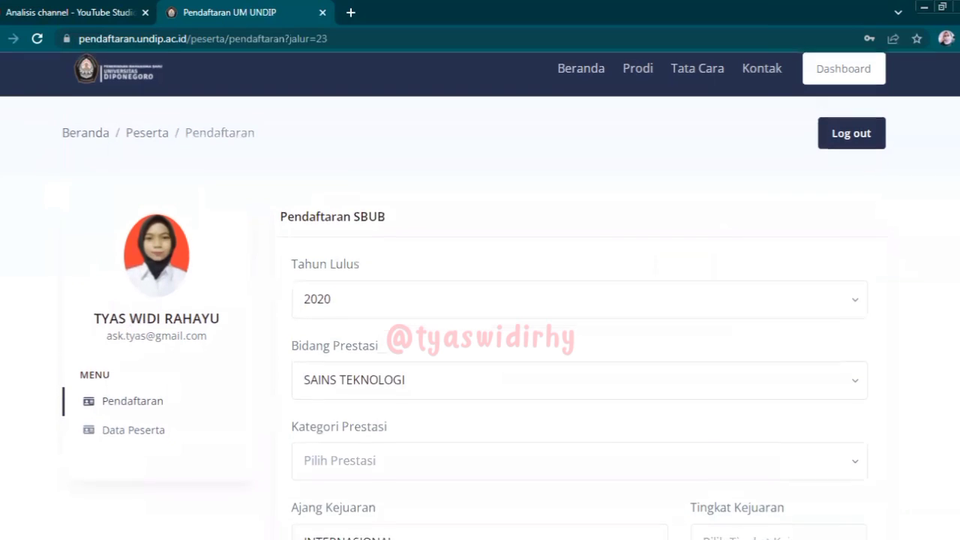
{"action": "left_click", "coordinate": [563, 210]}
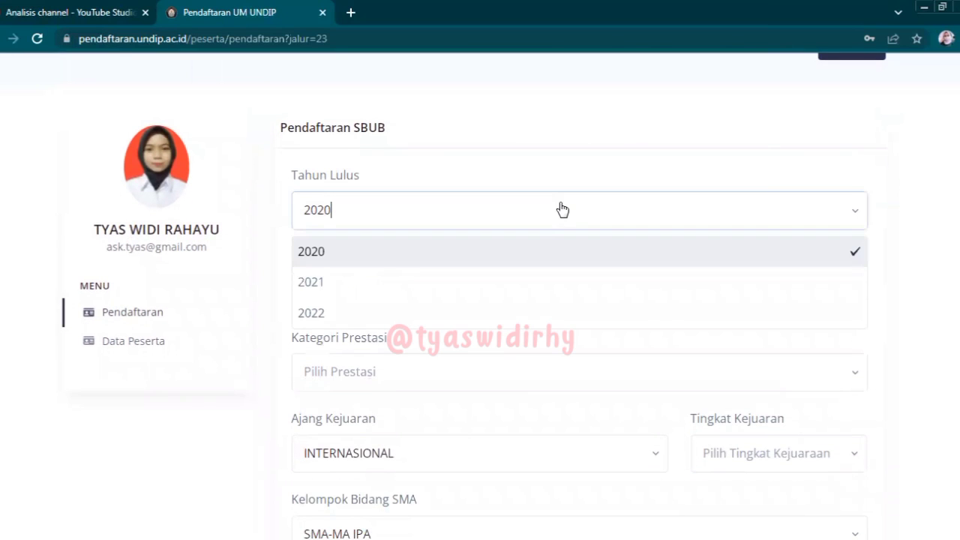
{"action": "left_click", "coordinate": [443, 313]}
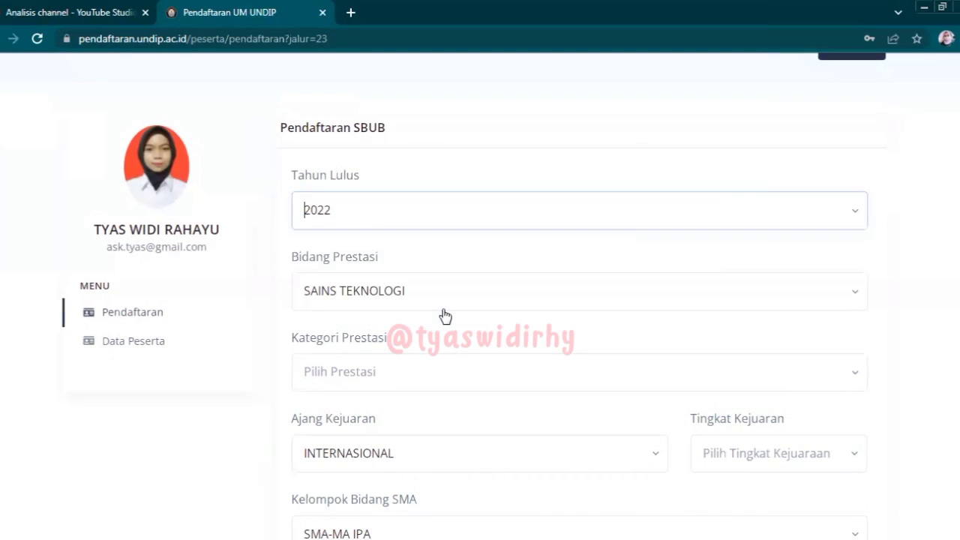
- Keep SAINS TEKNOLOGI as Bidang Prestasi and try opening the empty Kategori Prestasi list
{"action": "left_click", "coordinate": [429, 298]}
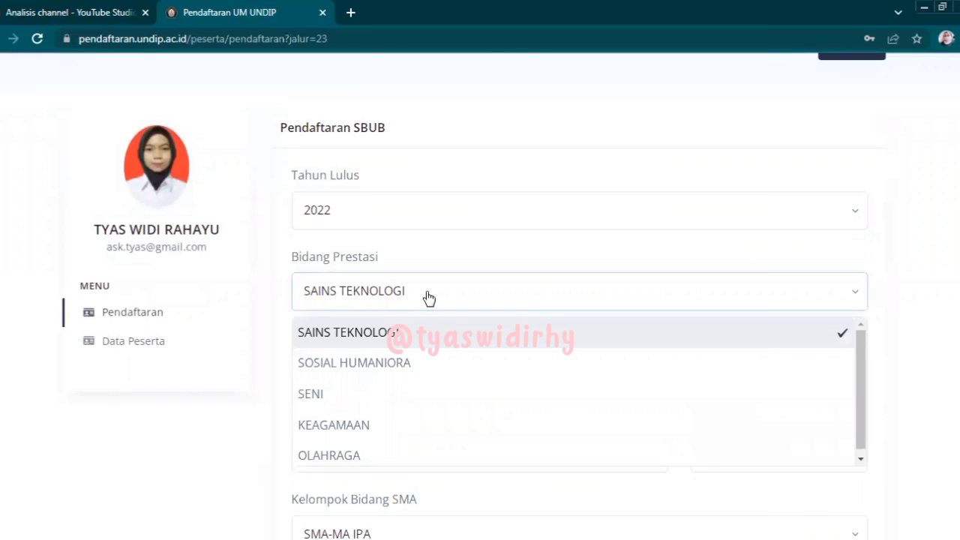
{"action": "left_click", "coordinate": [429, 299]}
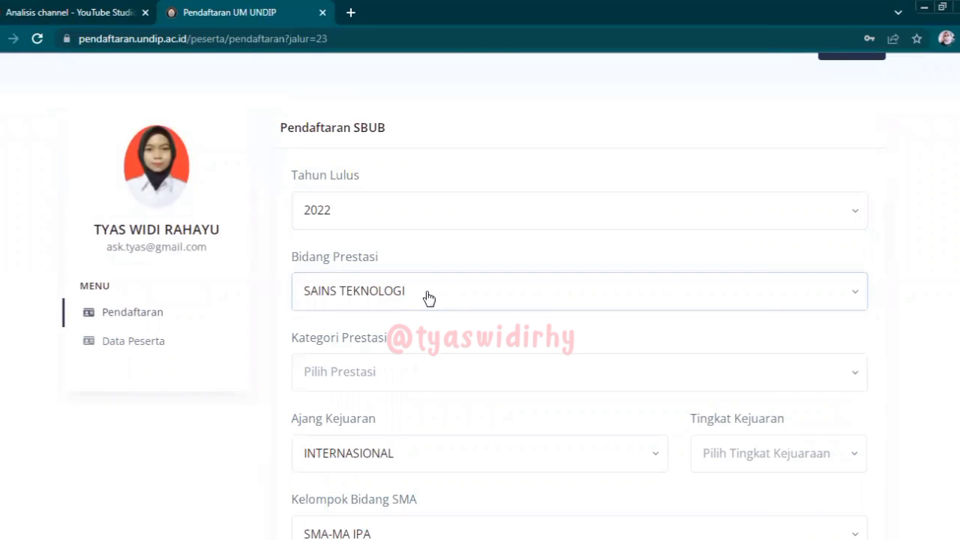
{"action": "left_click", "coordinate": [421, 371]}
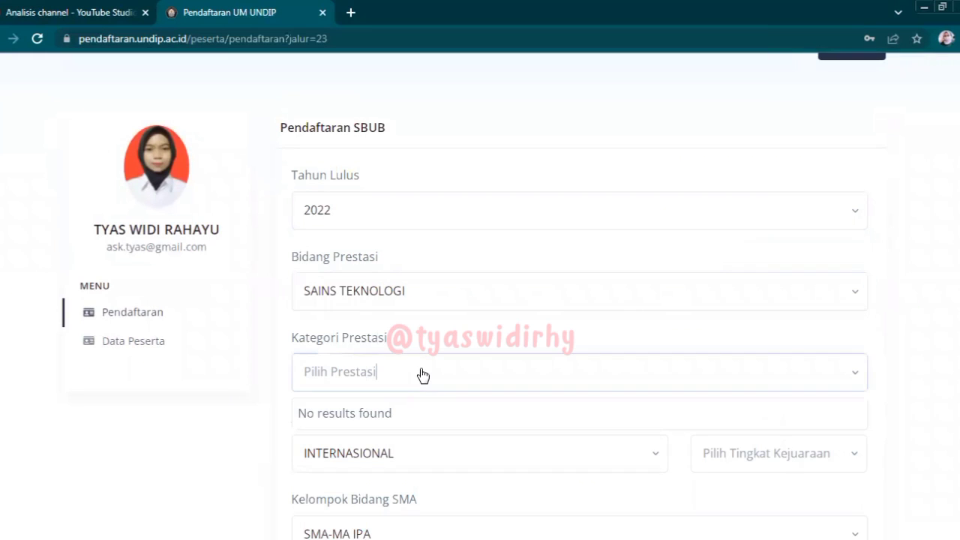
{"action": "left_click", "coordinate": [850, 387]}
{"action": "left_click", "coordinate": [850, 387]}
{"action": "left_click", "coordinate": [849, 386]}
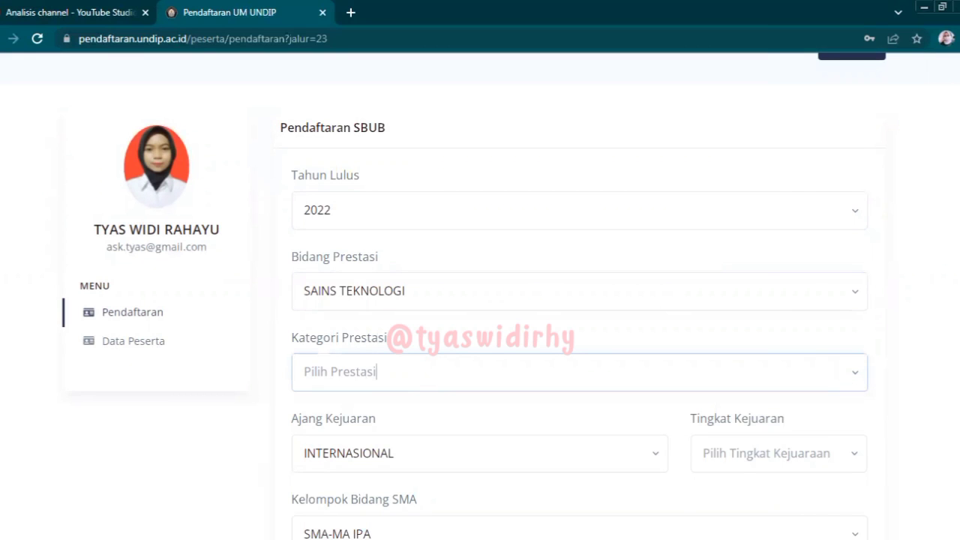
{"action": "scroll", "coordinate": [480, 300], "scroll_direction": "down", "scroll_amount": 1}
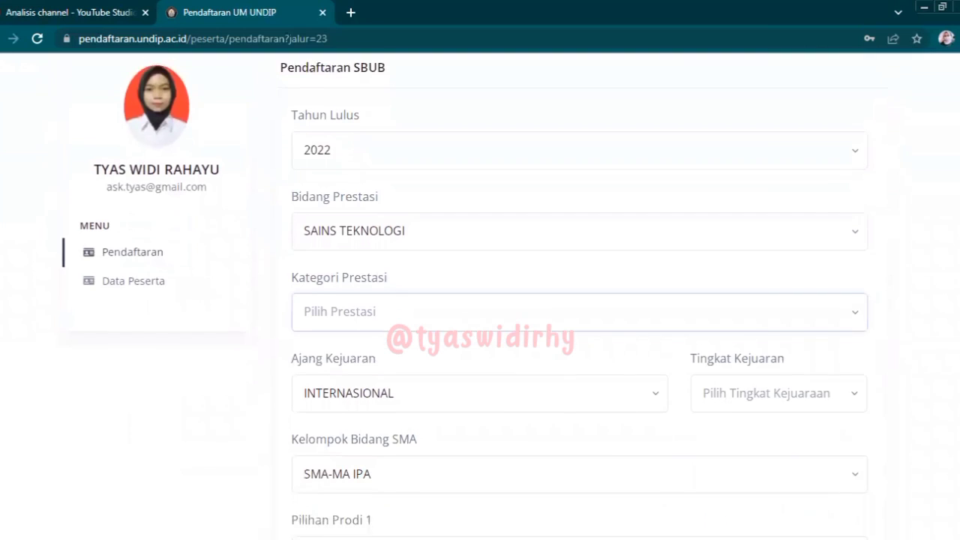
- Toggle Bidang Prestasi to SOSIAL HUMANIORA and back to SAINS TEKNOLOGI, twice, to reload categories
{"action": "left_click", "coordinate": [636, 211]}
{"action": "left_click", "coordinate": [430, 275]}
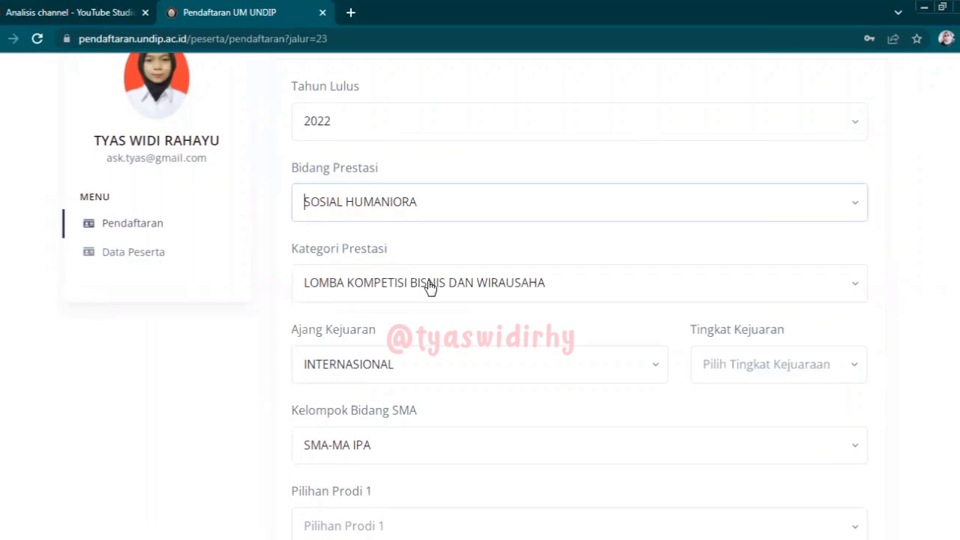
{"action": "left_click", "coordinate": [507, 197]}
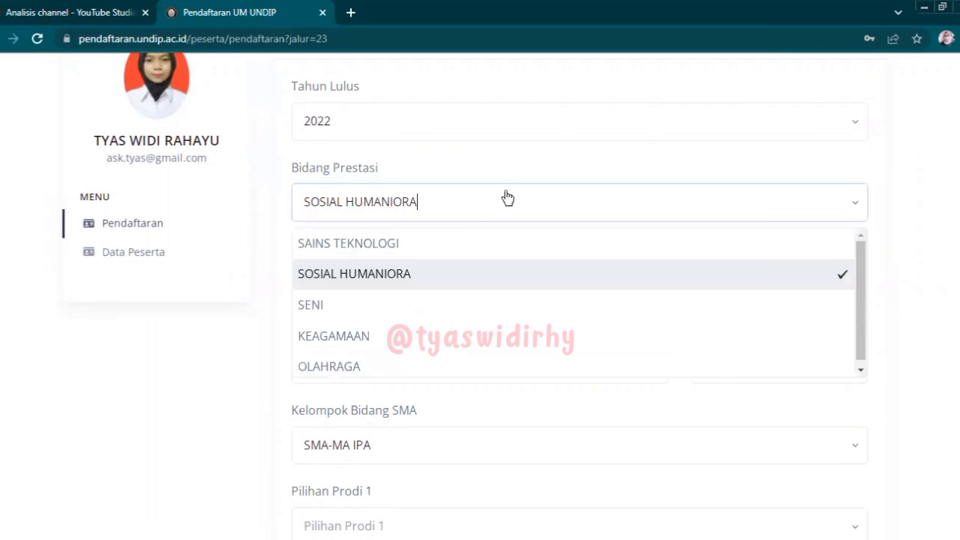
{"action": "left_click", "coordinate": [420, 257]}
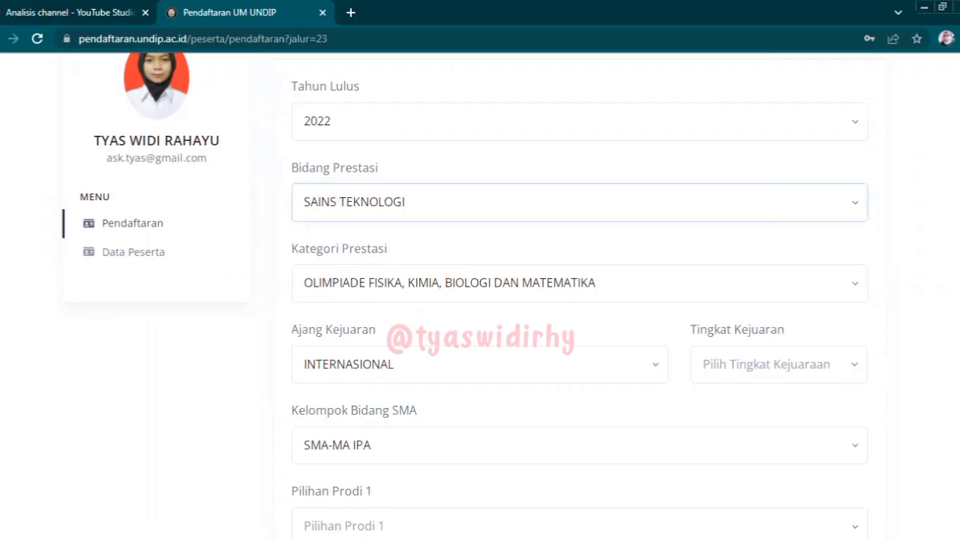
{"action": "scroll", "coordinate": [578, 299], "scroll_direction": "down", "scroll_amount": 1}
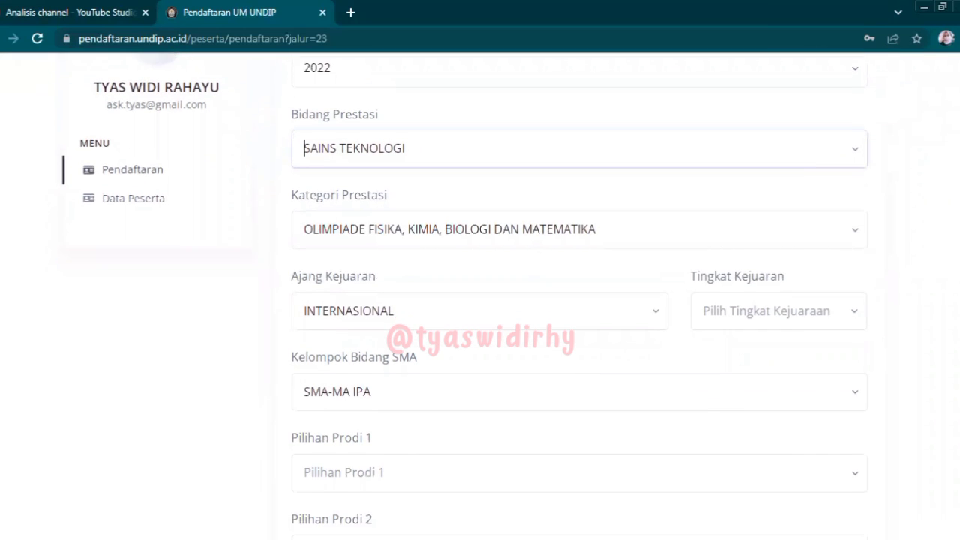
{"action": "left_click", "coordinate": [580, 140]}
{"action": "left_click", "coordinate": [407, 216]}
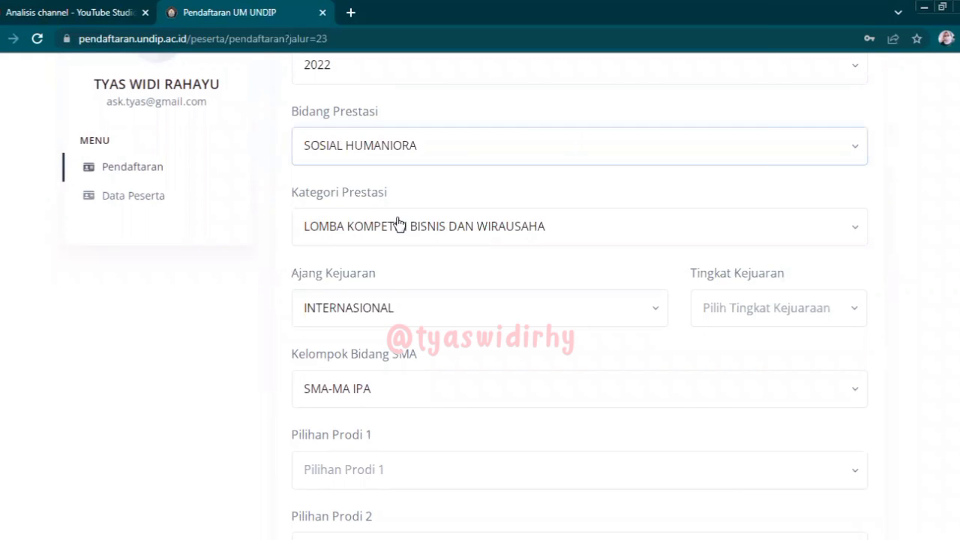
{"action": "left_click", "coordinate": [478, 141]}
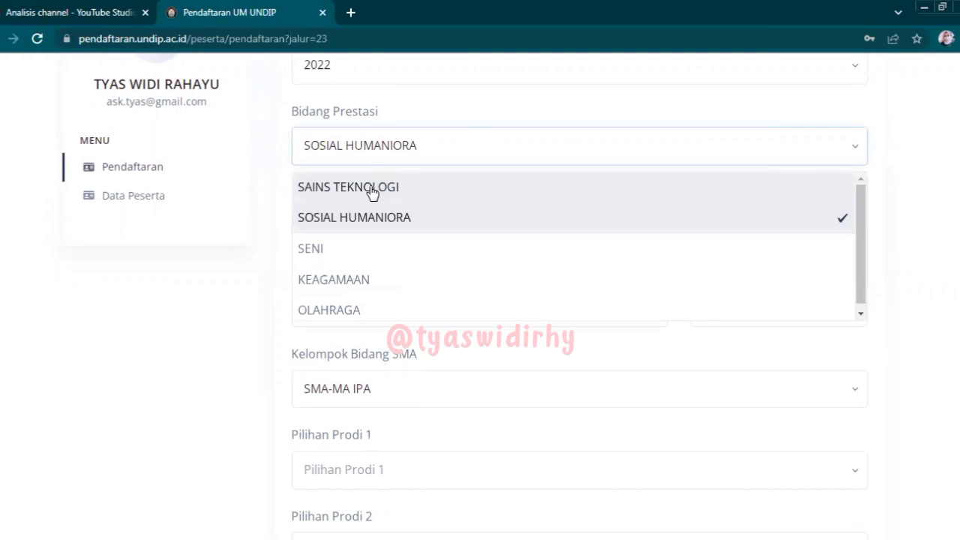
{"action": "left_click", "coordinate": [375, 188]}
- Set category OLIMPIADE FISIKA, KIMIA, BIOLOGI DAN MATEMATIKA, Ajang Kejuaran NASIONAL and Tingkat Kejuaran 1
{"action": "left_click", "coordinate": [369, 228]}
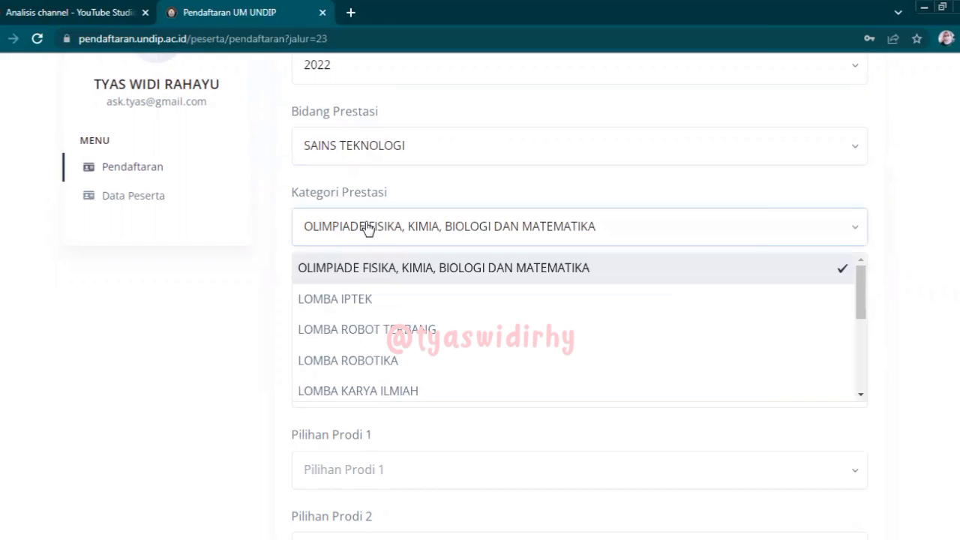
{"action": "left_click", "coordinate": [355, 268]}
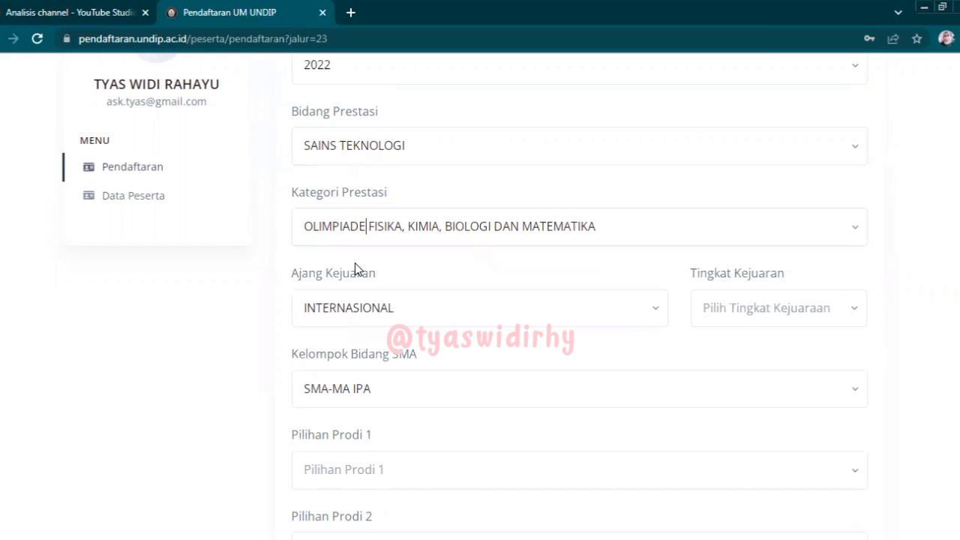
{"action": "left_click", "coordinate": [572, 312]}
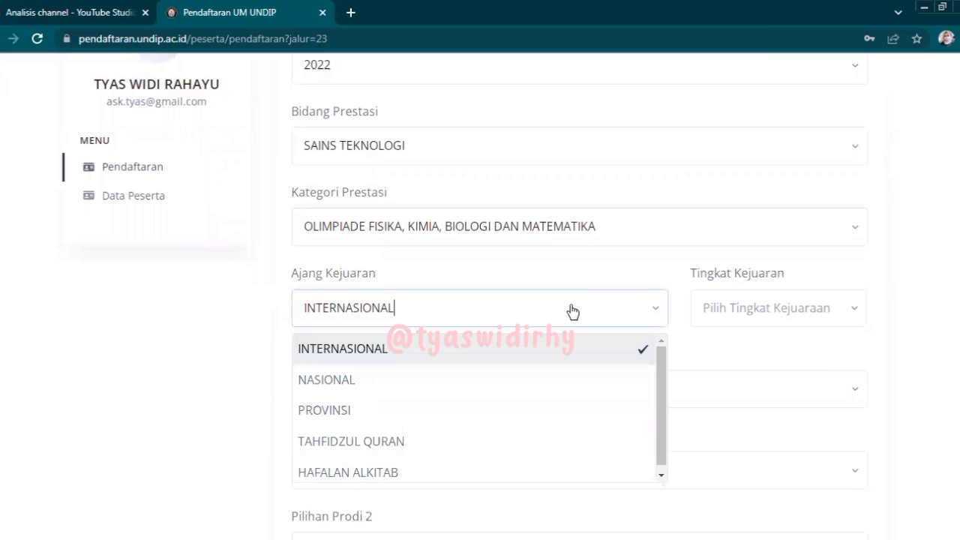
{"action": "left_click", "coordinate": [446, 394]}
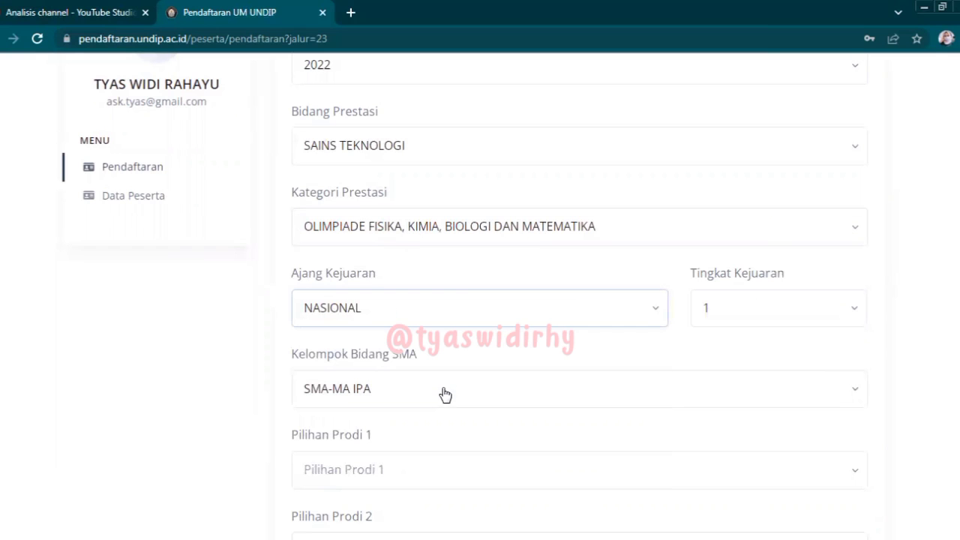
{"action": "left_click", "coordinate": [745, 304]}
{"action": "left_click", "coordinate": [742, 304]}
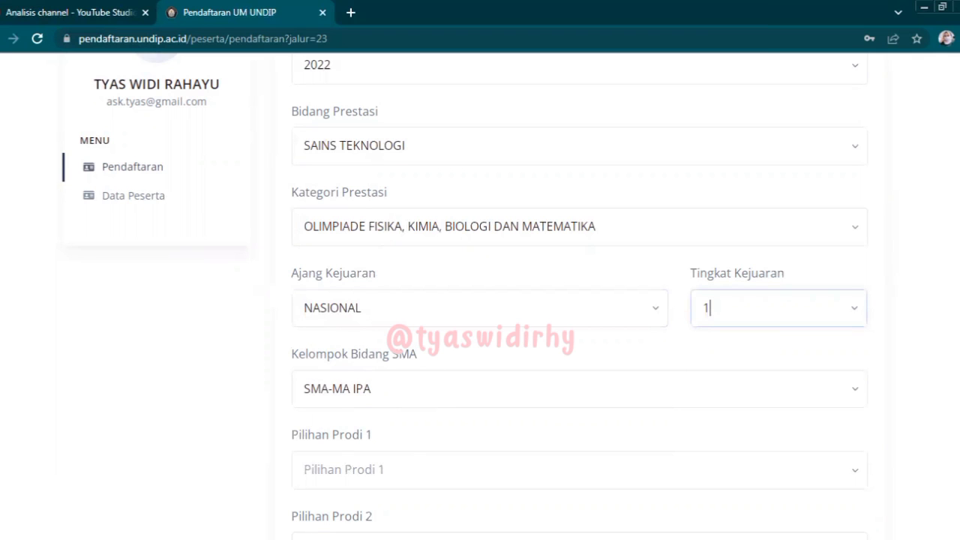
{"action": "scroll", "coordinate": [480, 293], "scroll_direction": "down", "scroll_amount": 2}
{"action": "left_click", "coordinate": [775, 309]}
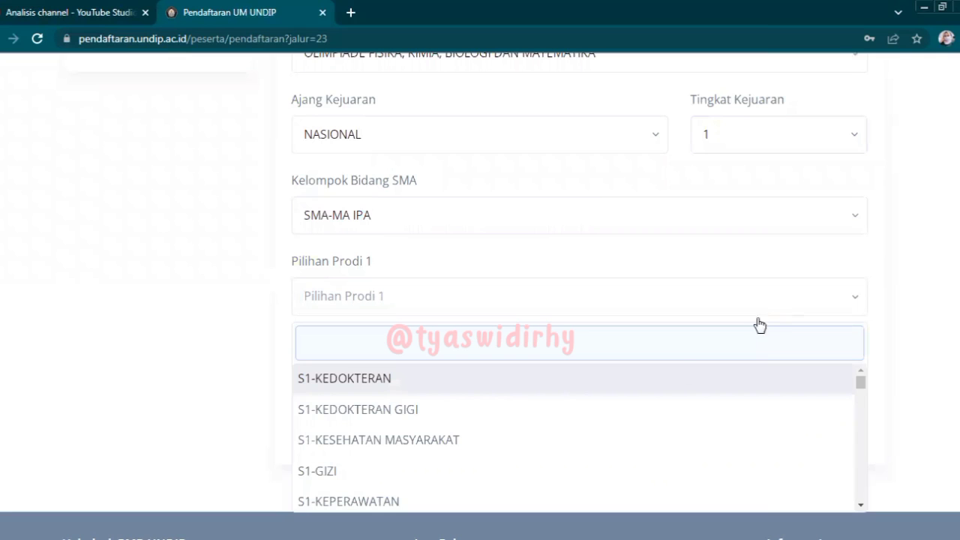
- Pick S1-KEDOKTERAN for Pilihan Prodi 1 and S1-KEDOKTERAN GIGI for Pilihan Prodi 2
{"action": "left_click", "coordinate": [601, 379]}
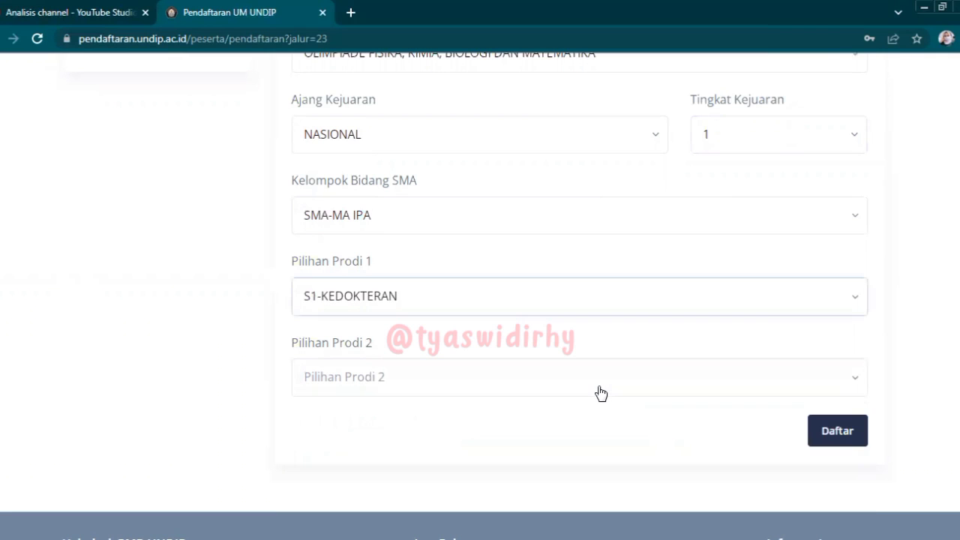
{"action": "left_click", "coordinate": [592, 390]}
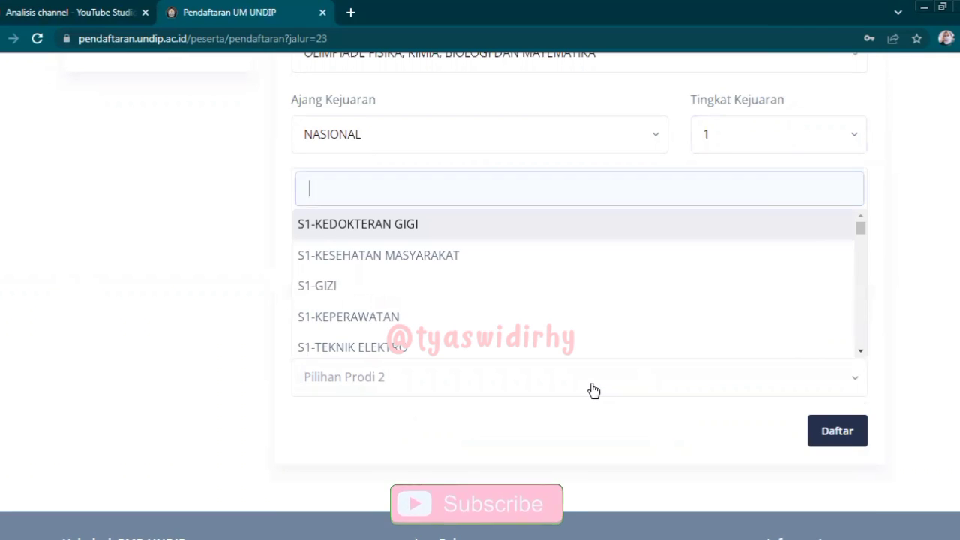
{"action": "left_click", "coordinate": [495, 238]}
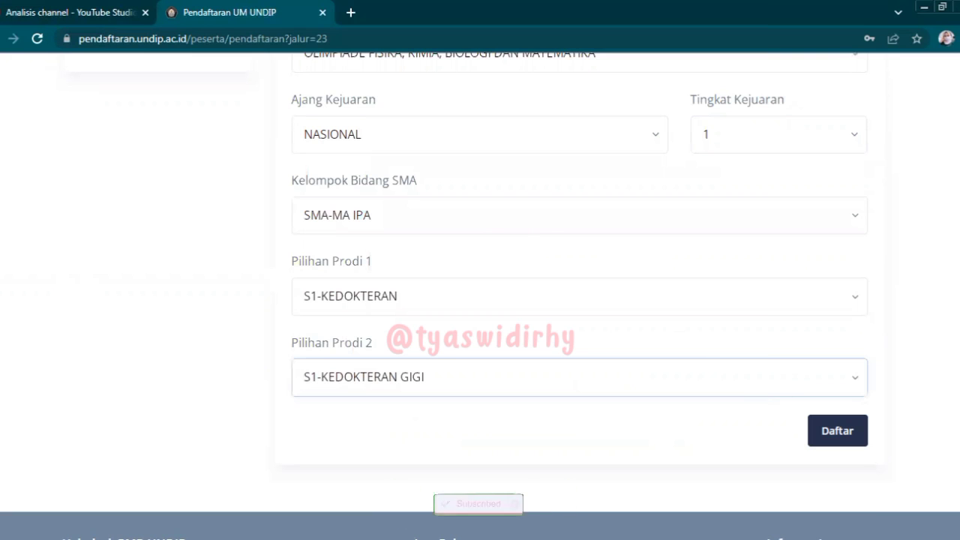
{"action": "scroll", "coordinate": [748, 393], "scroll_direction": "up", "scroll_amount": 5}
{"action": "scroll", "coordinate": [747, 392], "scroll_direction": "up", "scroll_amount": 2}
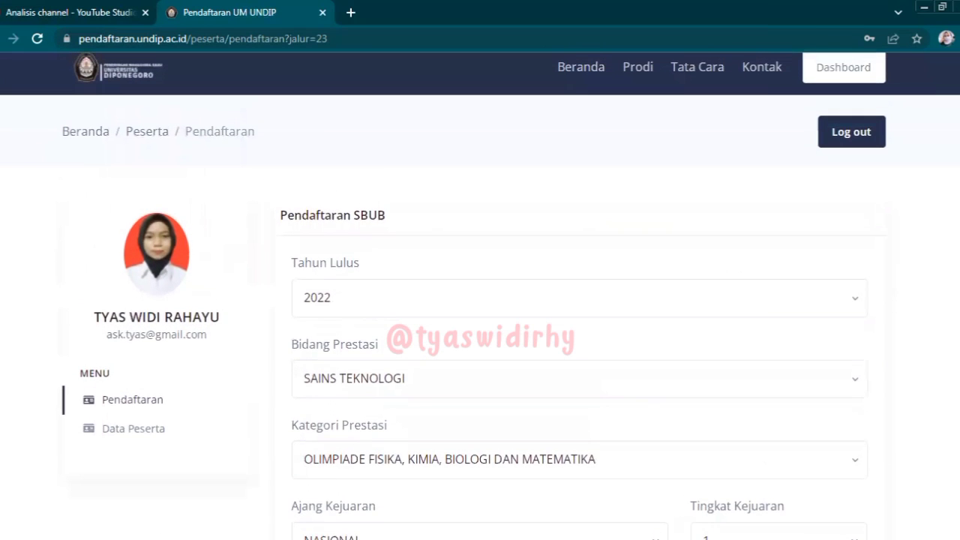
{"action": "scroll", "coordinate": [474, 296], "scroll_direction": "down", "scroll_amount": 3}
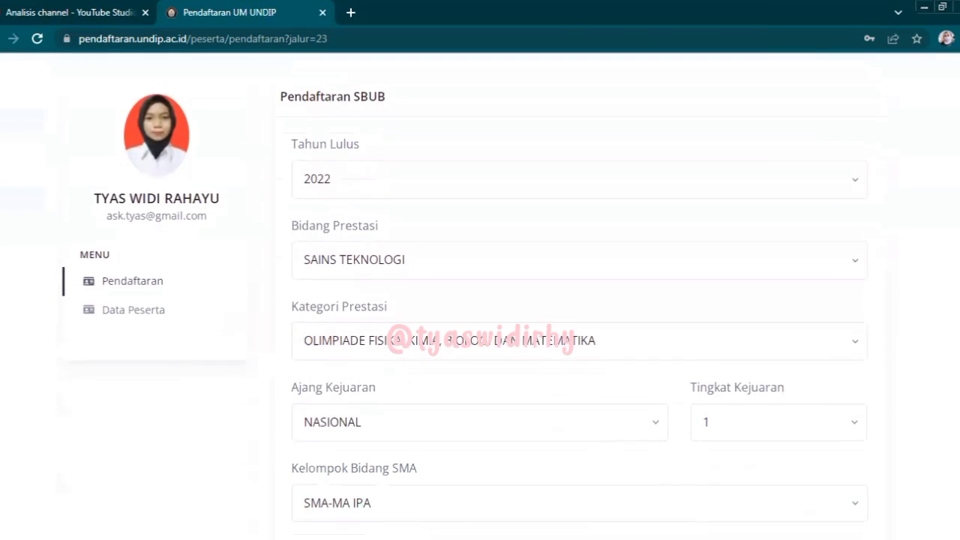
{"action": "scroll", "coordinate": [474, 296], "scroll_direction": "down", "scroll_amount": 2}
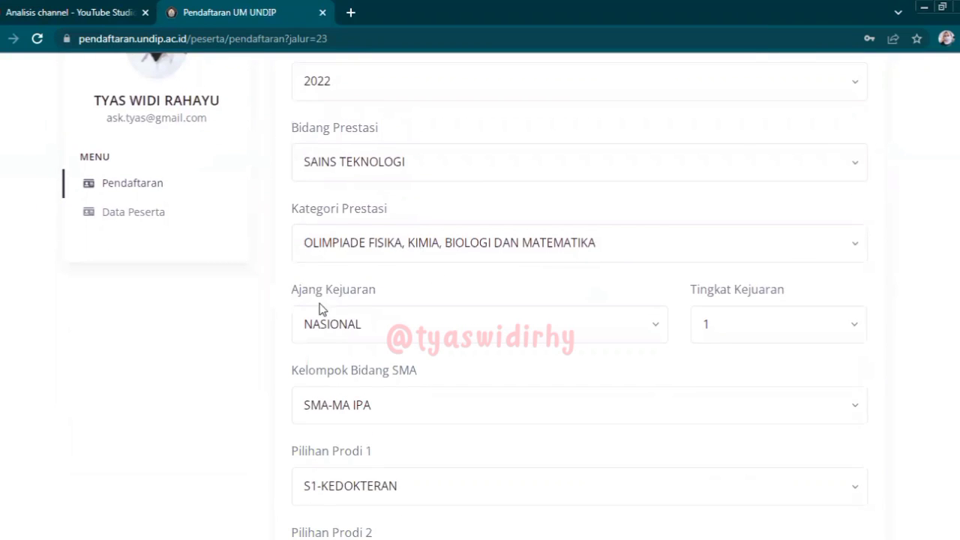
{"action": "scroll", "coordinate": [502, 229], "scroll_direction": "down", "scroll_amount": 3}
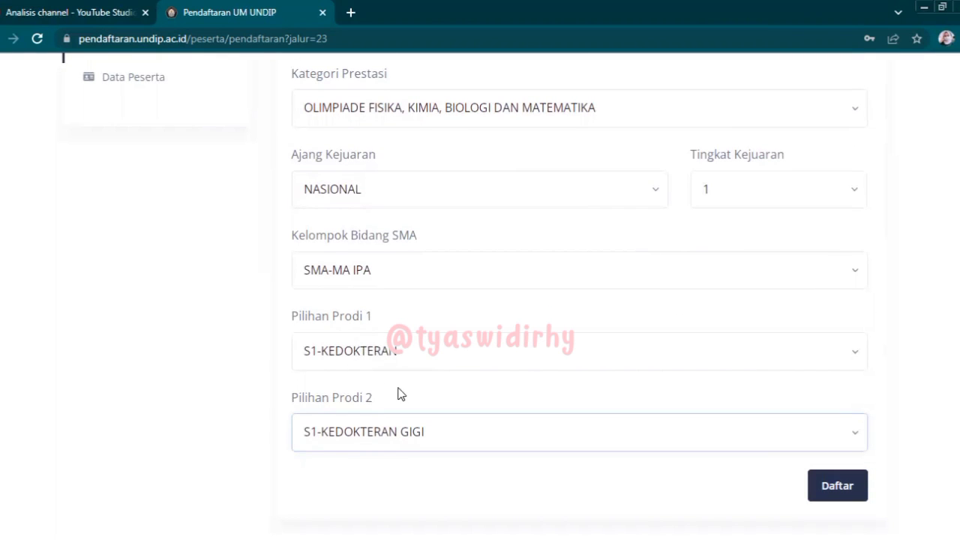
{"action": "left_click", "coordinate": [833, 502]}
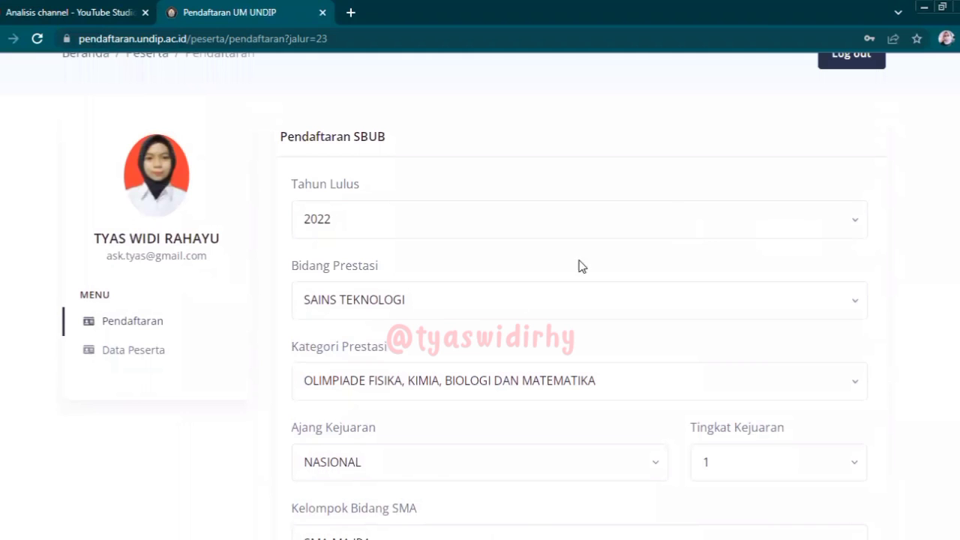
{"action": "left_click", "coordinate": [429, 310]}
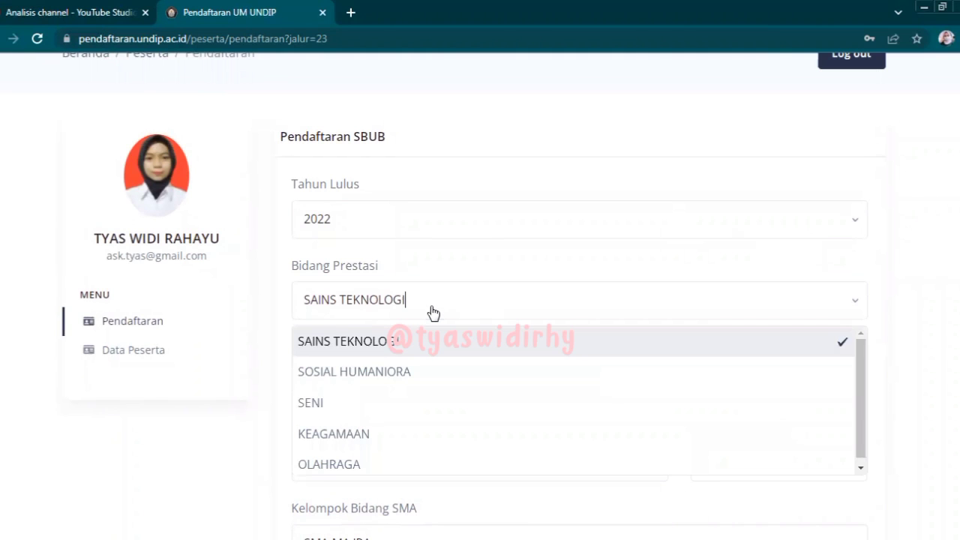
- Switch Bidang Prestasi to SOSIAL HUMANIORA and browse its Kategori Prestasi list
{"action": "left_click", "coordinate": [383, 372]}
{"action": "left_click", "coordinate": [381, 380]}
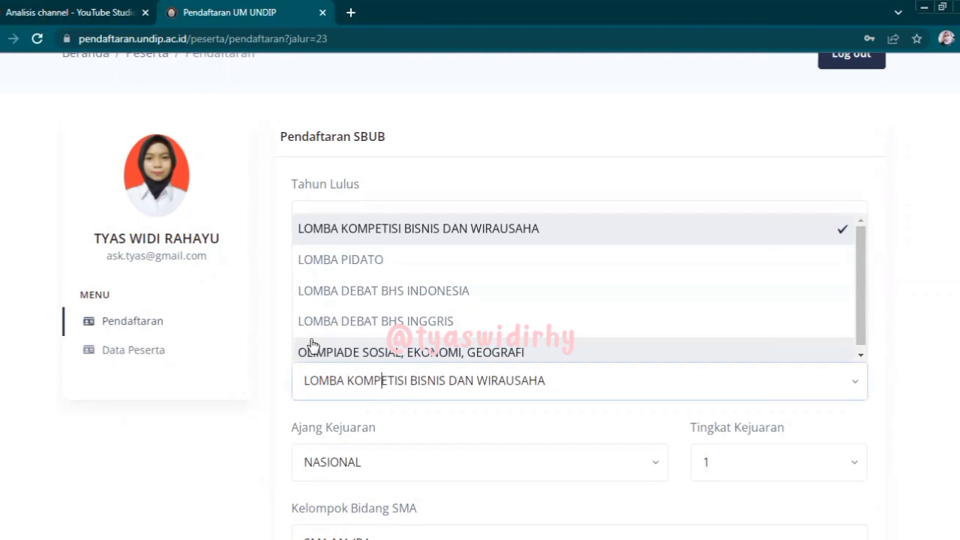
{"action": "left_click", "coordinate": [264, 344]}
{"action": "left_click", "coordinate": [408, 371]}
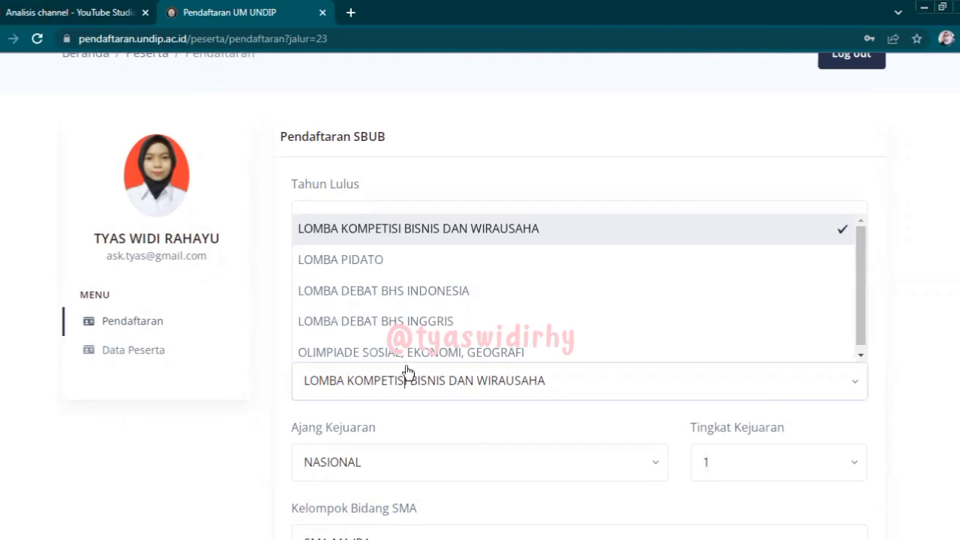
{"action": "left_click_drag", "start_coordinate": [863, 253], "coordinate": [863, 274]}
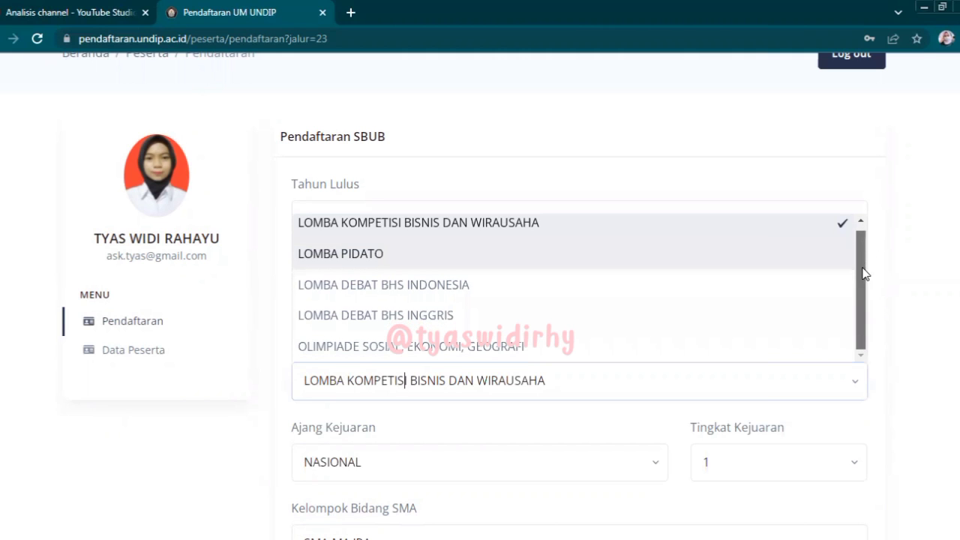
{"action": "left_click", "coordinate": [891, 322]}
- Choose SAINS TEKNOLOGI, then OLIMPIADE FISIKA, KIMIA, BIOLOGI DAN MATEMATIKA as the category
{"action": "left_click", "coordinate": [716, 303]}
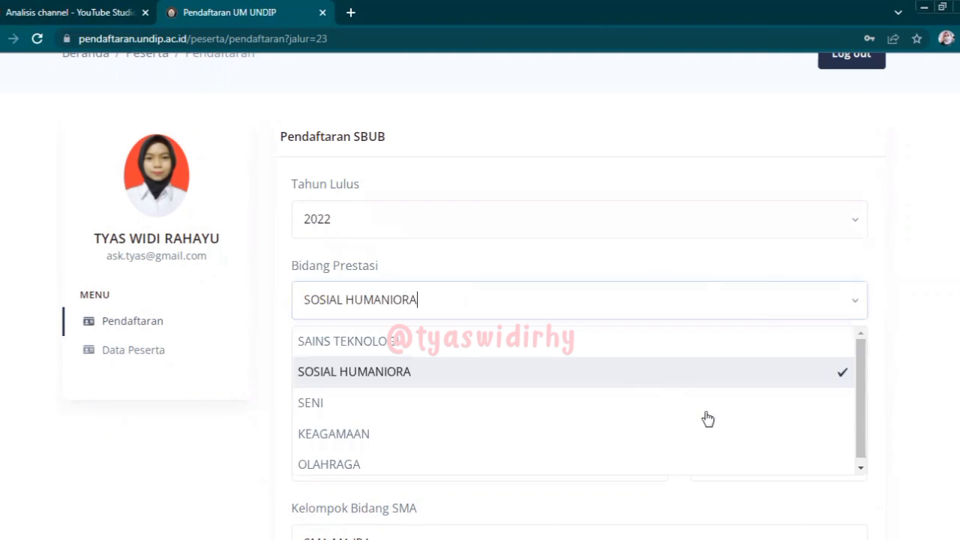
{"action": "left_click_drag", "start_coordinate": [859, 367], "coordinate": [859, 395]}
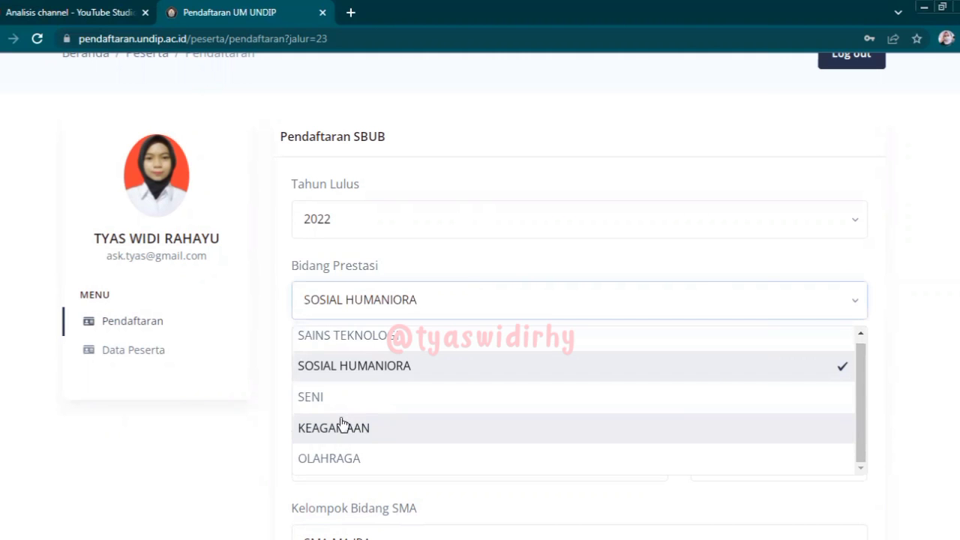
{"action": "left_click", "coordinate": [358, 342]}
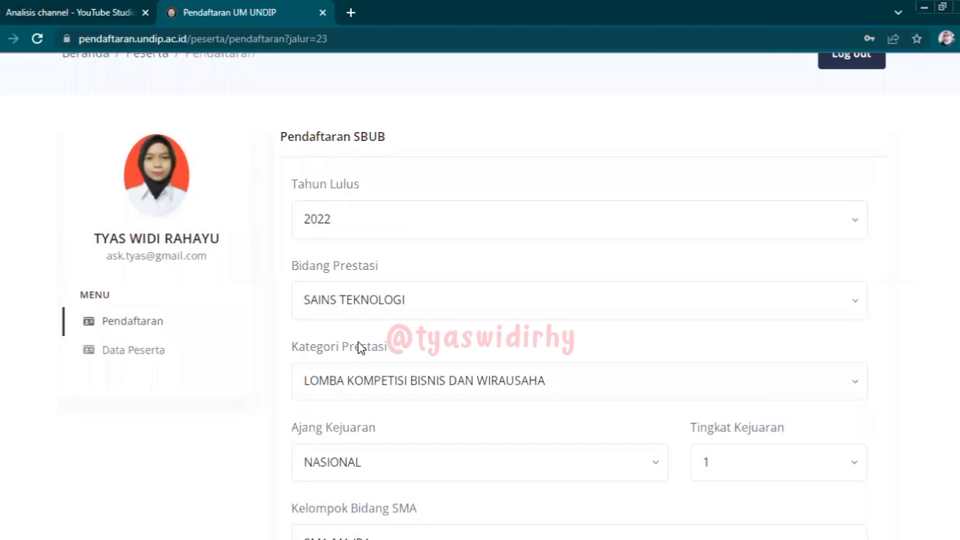
{"action": "left_click", "coordinate": [374, 382]}
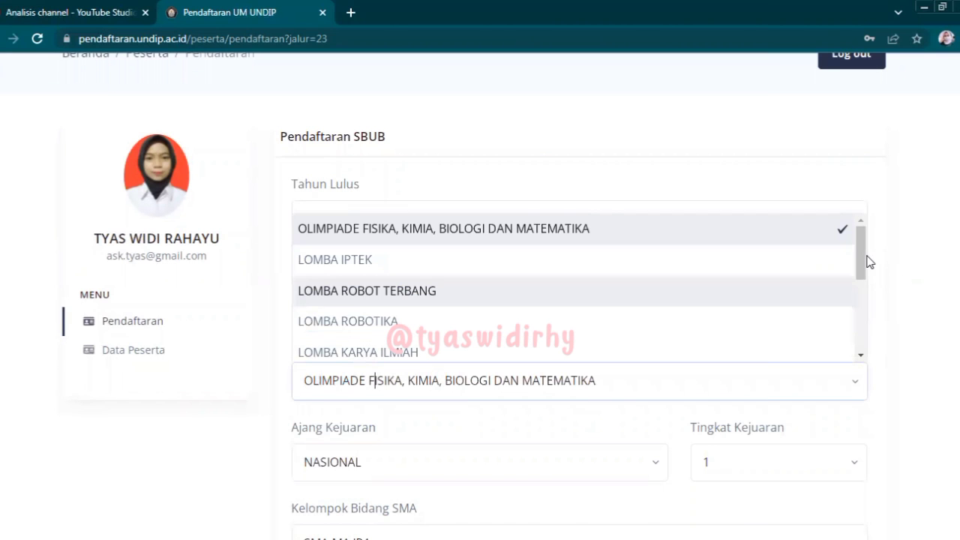
{"action": "left_click_drag", "start_coordinate": [863, 251], "coordinate": [859, 223]}
{"action": "left_click_drag", "start_coordinate": [862, 266], "coordinate": [863, 306]}
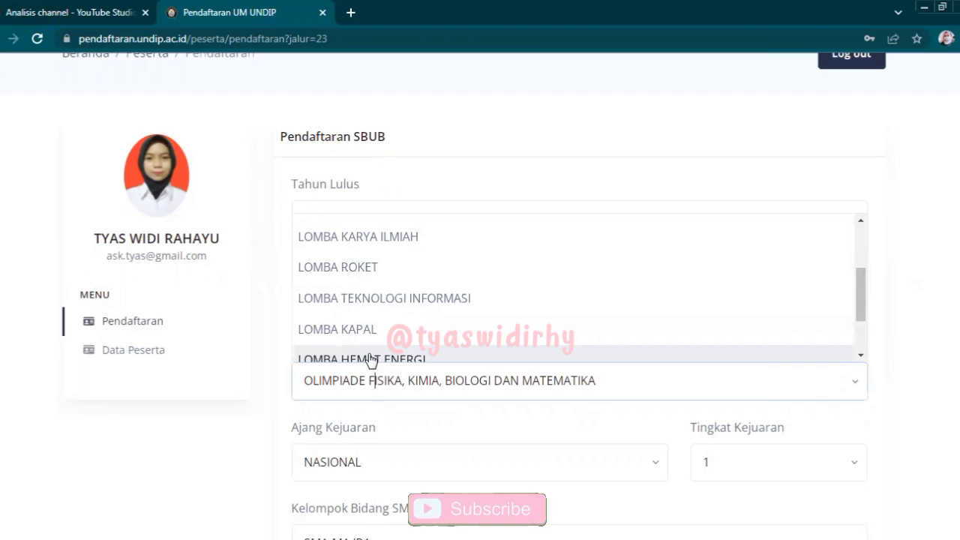
{"action": "scroll", "coordinate": [860, 301], "scroll_direction": "down", "scroll_amount": 1}
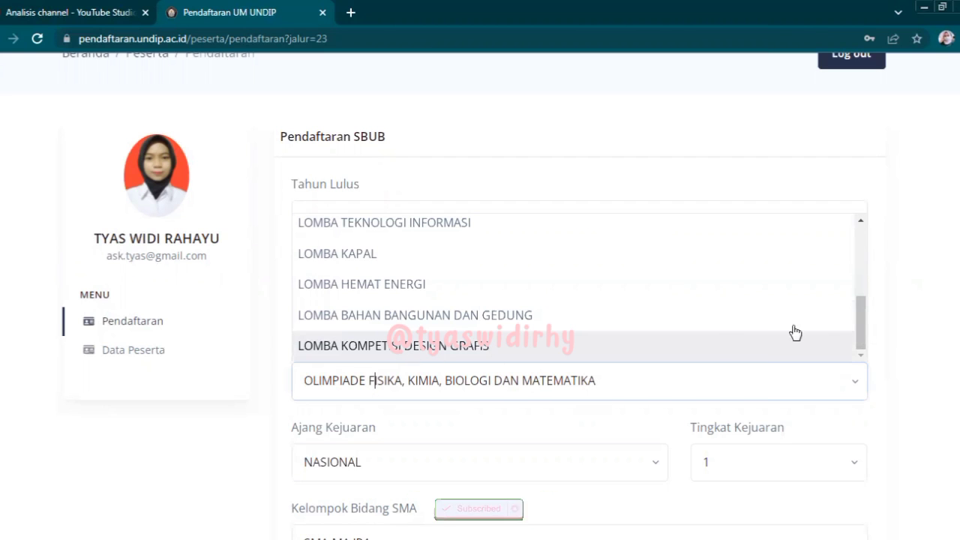
{"action": "scroll", "coordinate": [859, 329], "scroll_direction": "up", "scroll_amount": 1}
{"action": "left_click_drag", "start_coordinate": [860, 315], "coordinate": [861, 240]}
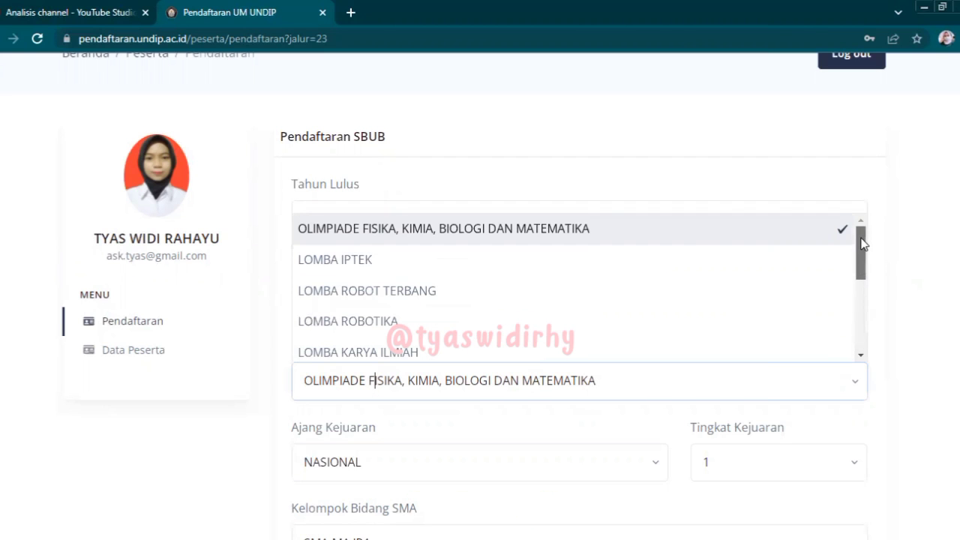
{"action": "left_click", "coordinate": [698, 227]}
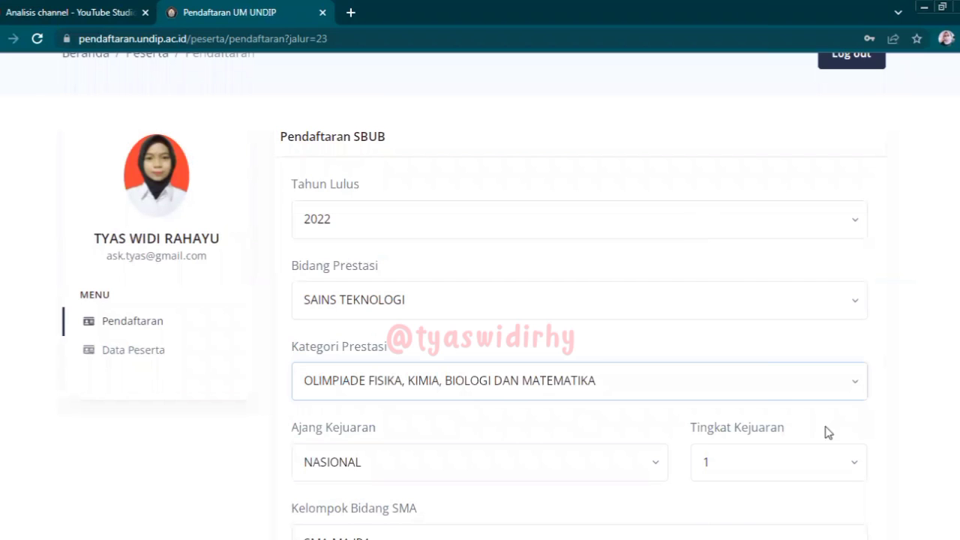
- Set Ajang Kejuaran to NASIONAL and keep Tingkat Kejuaran at 1
{"action": "scroll", "coordinate": [657, 272], "scroll_direction": "down", "scroll_amount": 3}
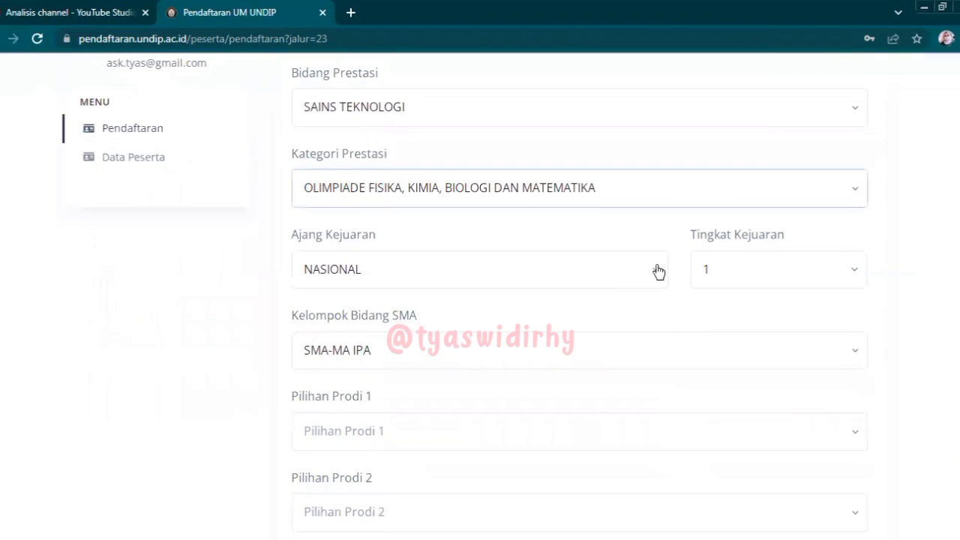
{"action": "left_click", "coordinate": [617, 279]}
{"action": "left_click", "coordinate": [458, 313]}
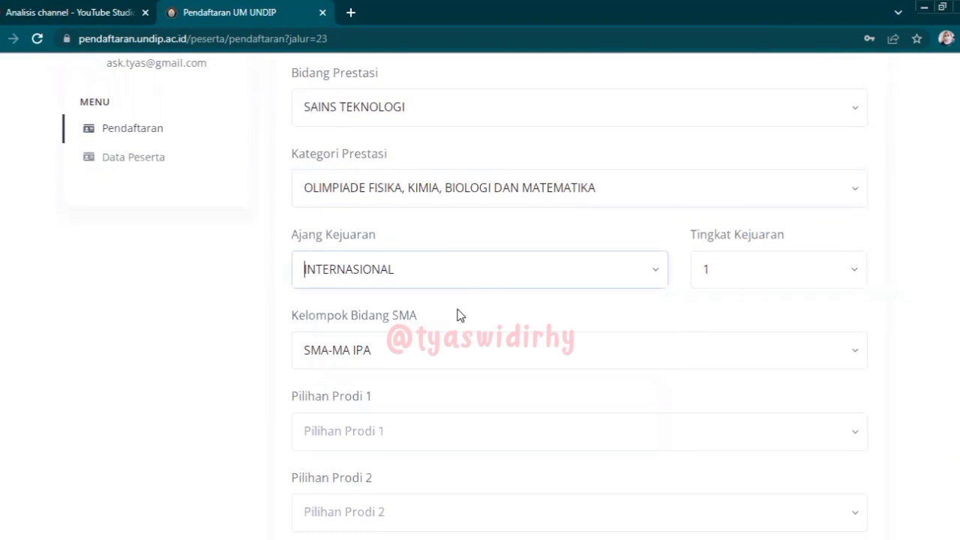
{"action": "left_click", "coordinate": [473, 274]}
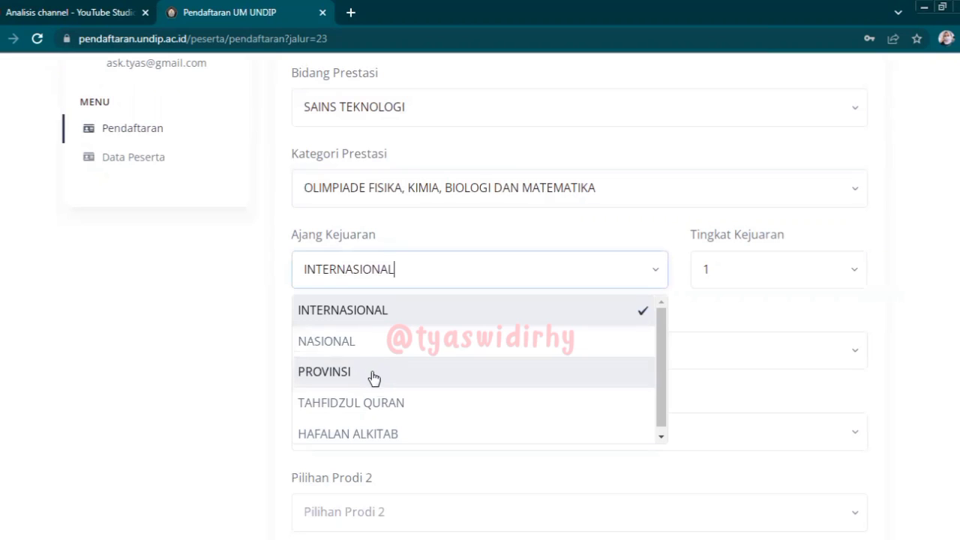
{"action": "left_click", "coordinate": [562, 344]}
{"action": "left_click", "coordinate": [771, 282]}
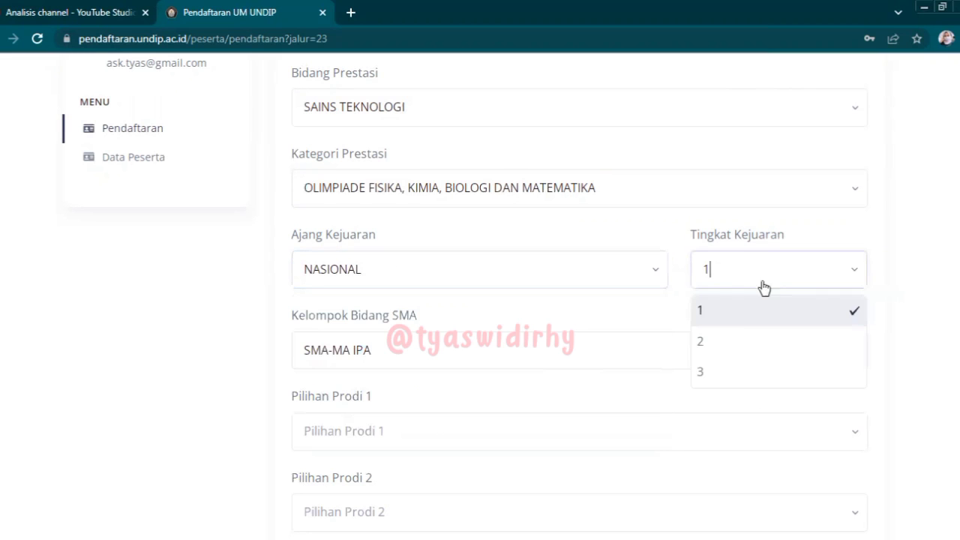
{"action": "left_click", "coordinate": [731, 321]}
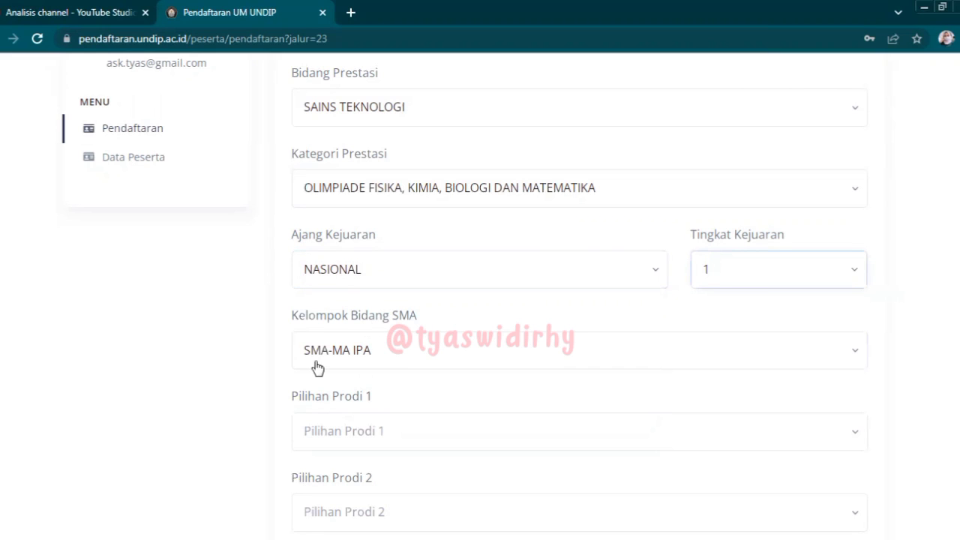
- Choose S1-KEDOKTERAN as first and S1-KEDOKTERAN GIGI as second study programme
{"action": "left_click", "coordinate": [373, 433]}
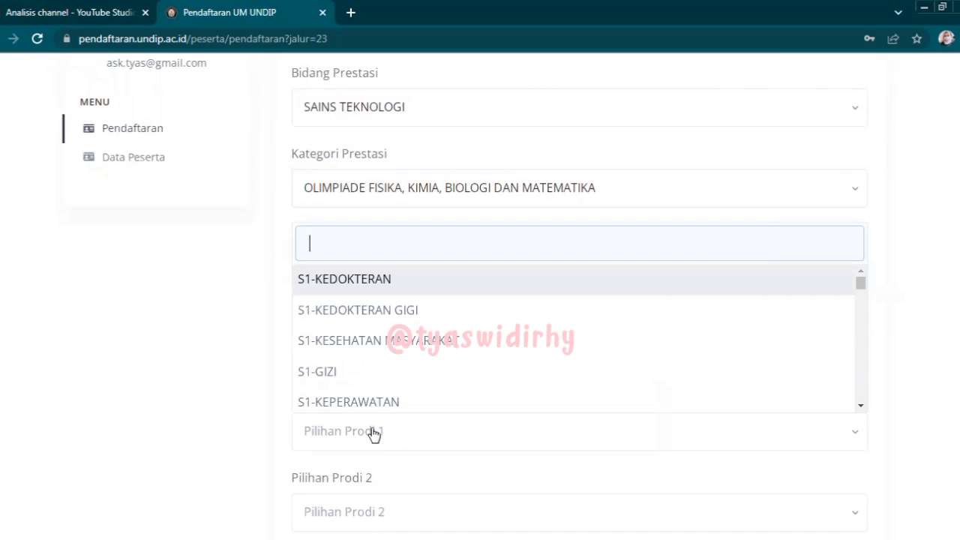
{"action": "left_click", "coordinate": [354, 281]}
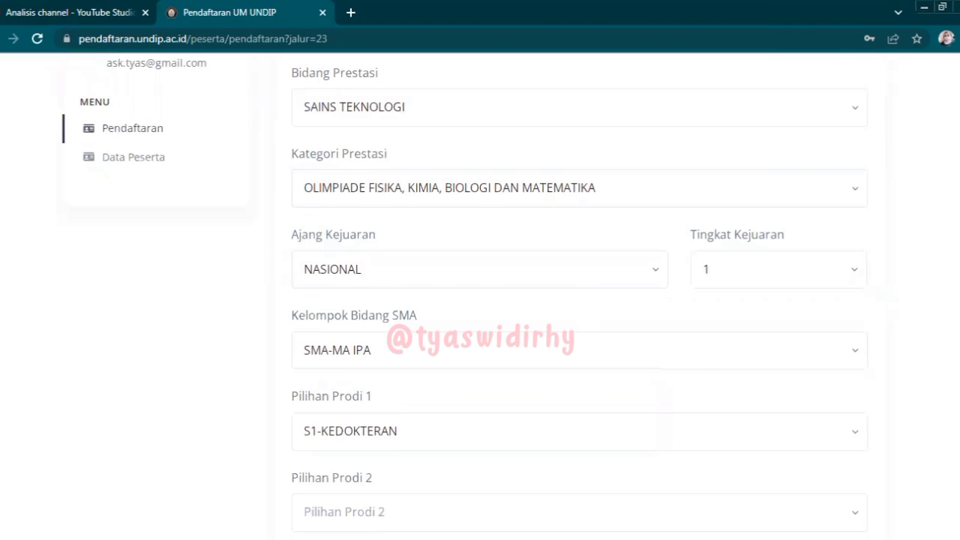
{"action": "scroll", "coordinate": [647, 306], "scroll_direction": "down", "scroll_amount": 3}
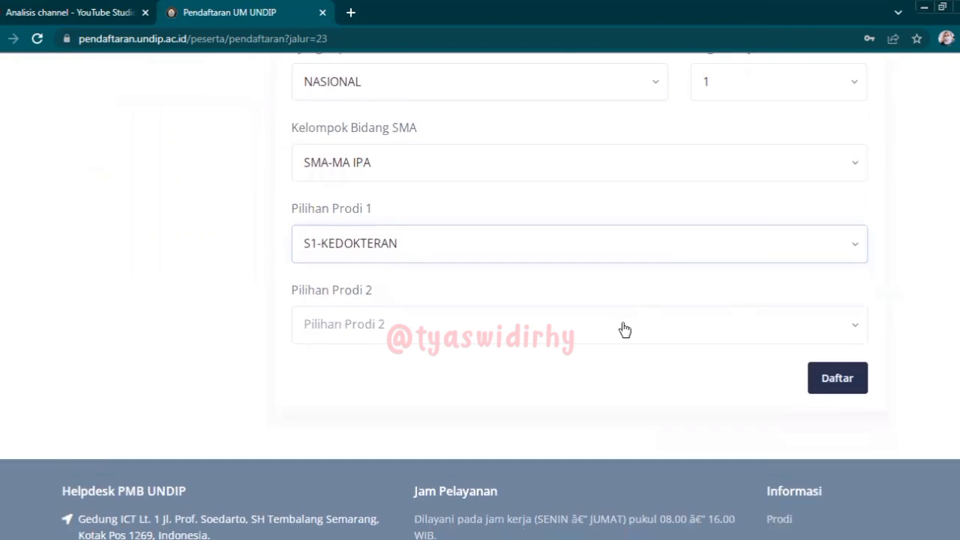
{"action": "left_click", "coordinate": [624, 330]}
{"action": "left_click", "coordinate": [425, 177]}
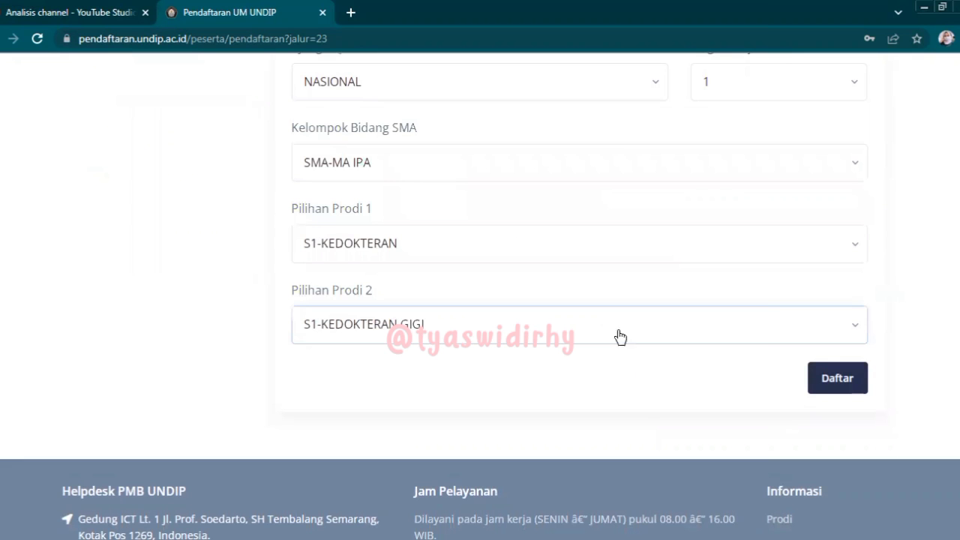
- Check the completed SBUB form and submit it with Daftar
{"action": "scroll", "coordinate": [480, 300], "scroll_direction": "down", "scroll_amount": 3}
{"action": "scroll", "coordinate": [480, 300], "scroll_direction": "up", "scroll_amount": 7}
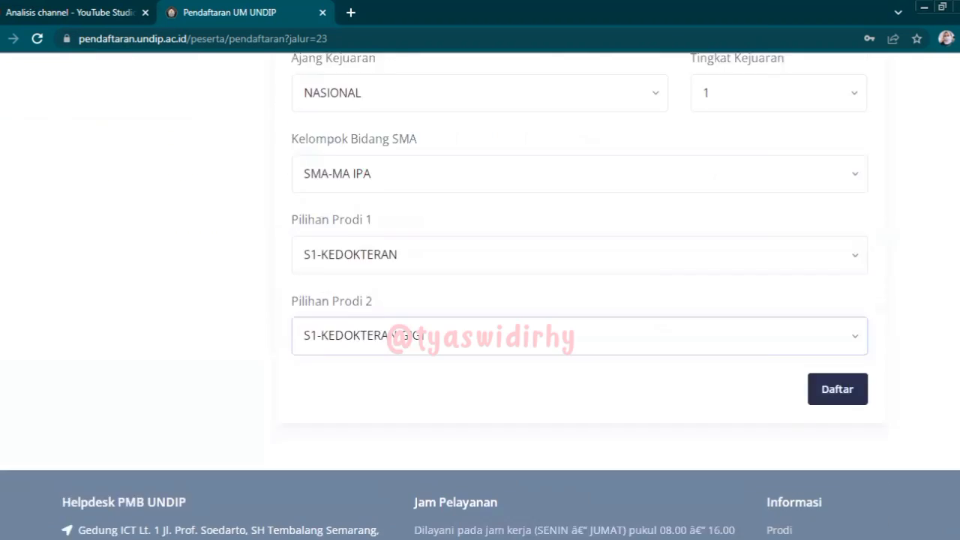
{"action": "scroll", "coordinate": [480, 300], "scroll_direction": "up", "scroll_amount": 2}
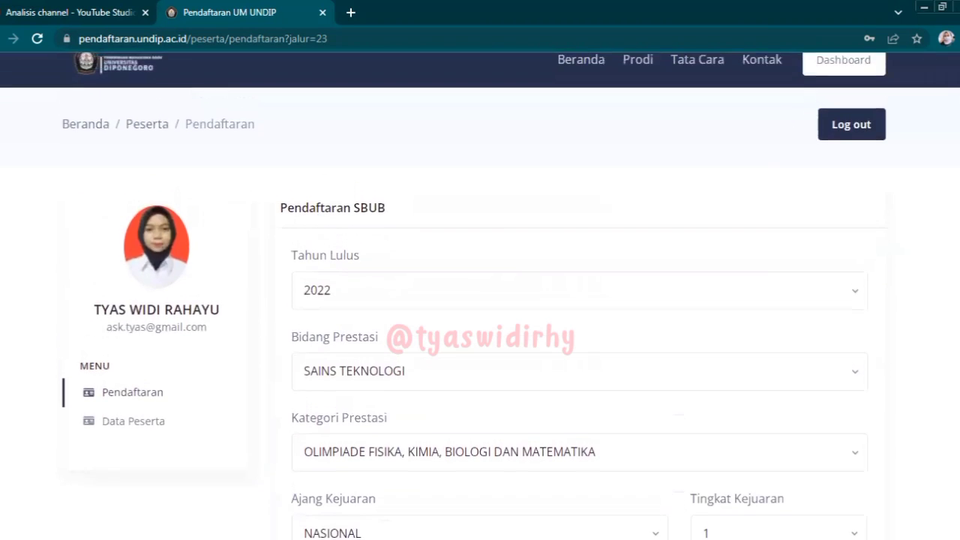
{"action": "scroll", "coordinate": [480, 300], "scroll_direction": "down", "scroll_amount": 2}
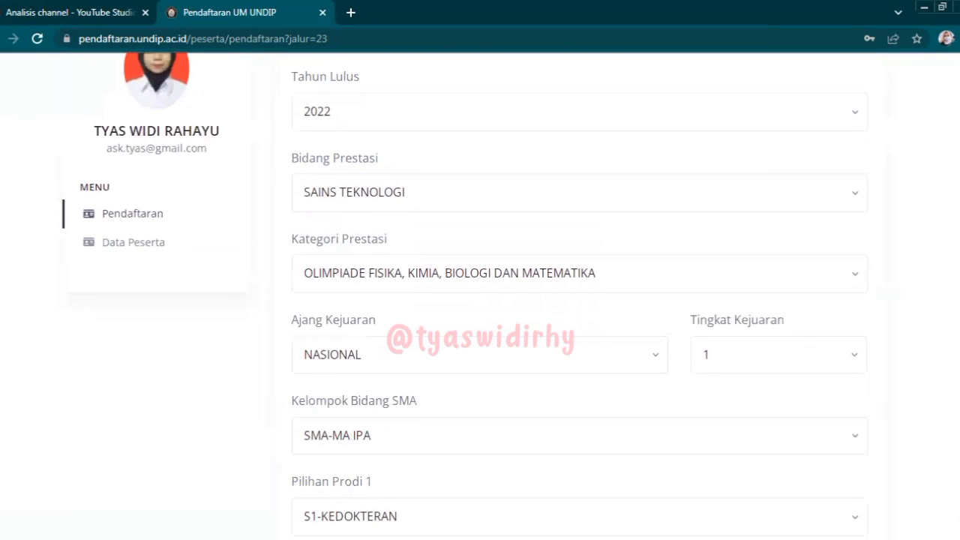
{"action": "scroll", "coordinate": [480, 300], "scroll_direction": "down", "scroll_amount": 3}
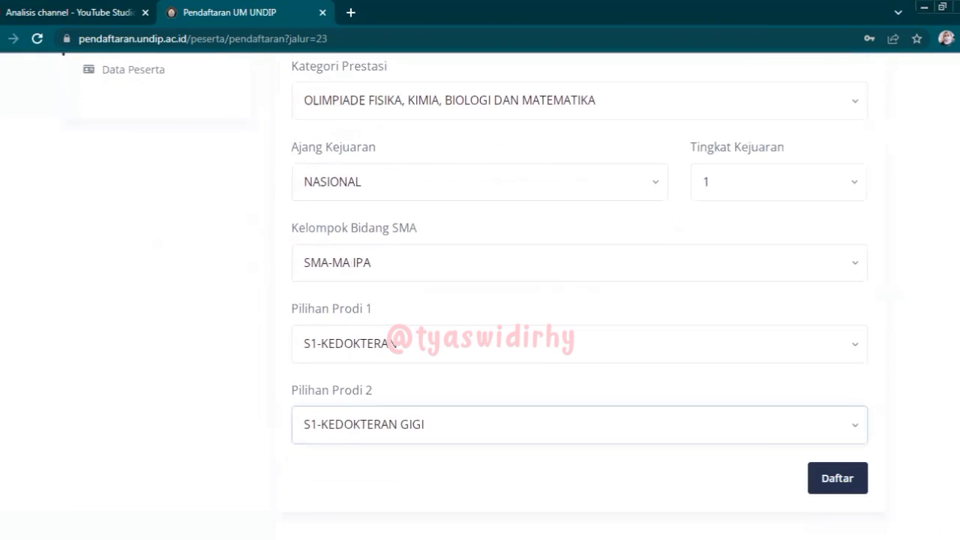
{"action": "left_click", "coordinate": [823, 481]}
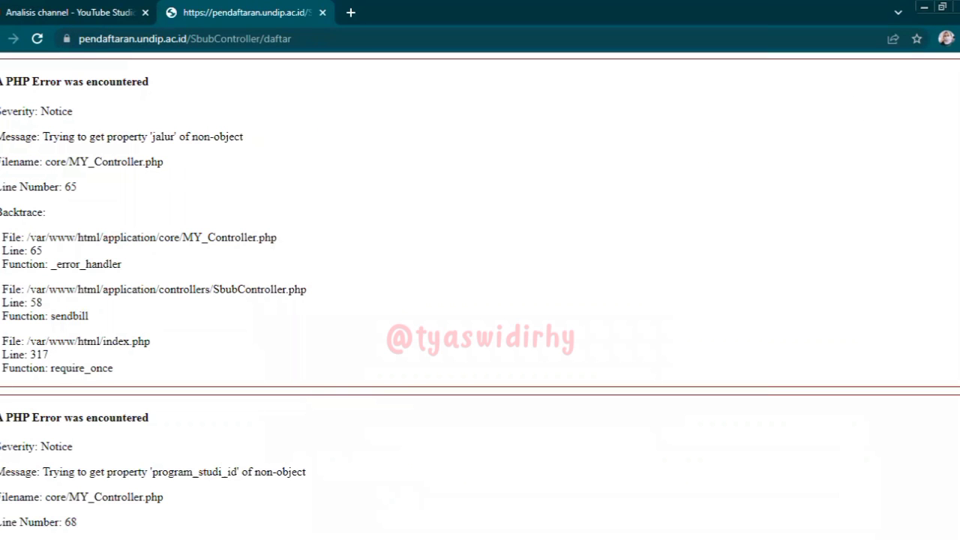
{"action": "scroll", "coordinate": [480, 300], "scroll_direction": "down", "scroll_amount": 15}
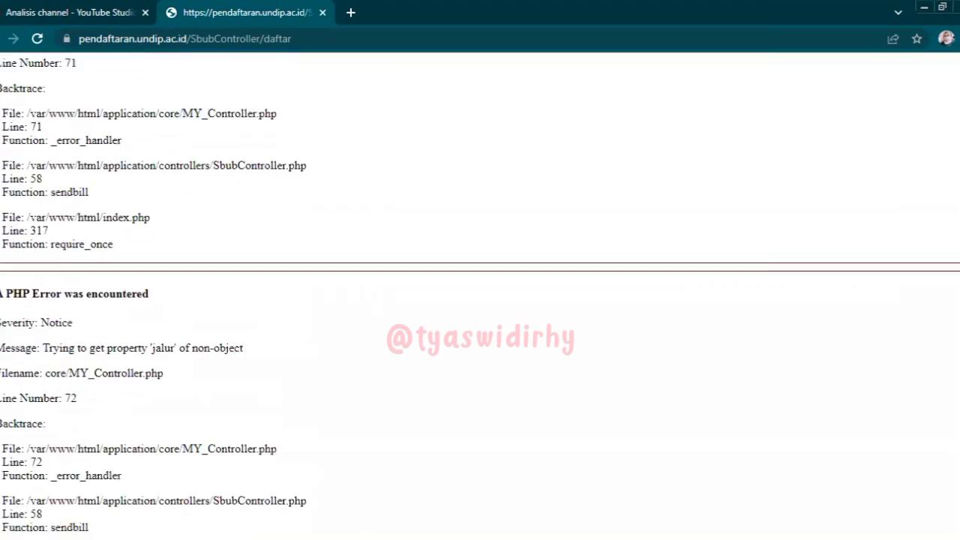
{"action": "scroll", "coordinate": [480, 300], "scroll_direction": "down", "scroll_amount": 20}
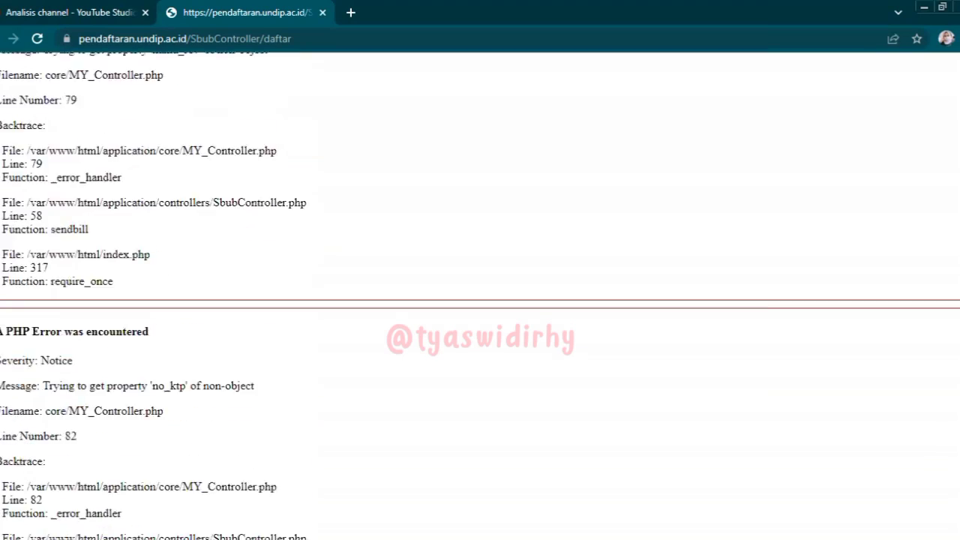
{"action": "scroll", "coordinate": [480, 300], "scroll_direction": "down", "scroll_amount": 20}
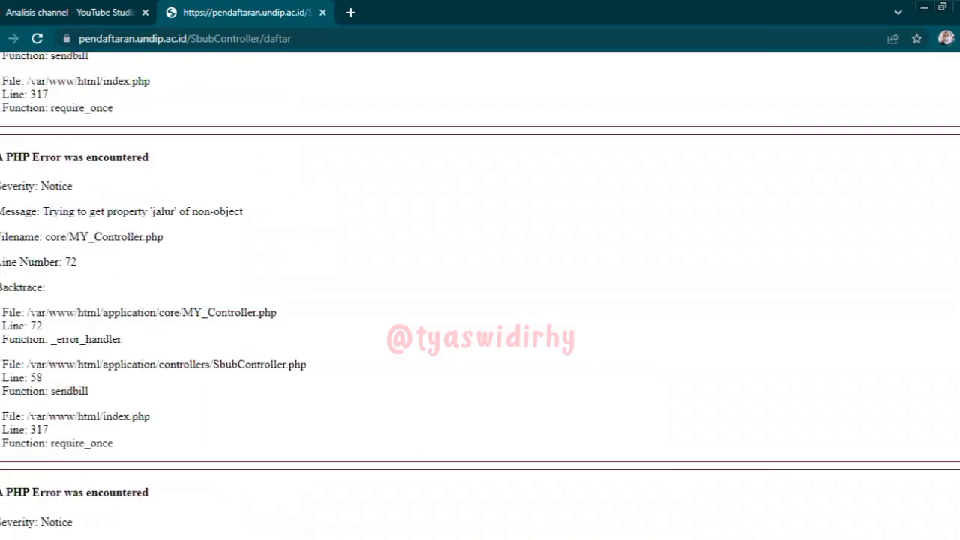
{"action": "scroll", "coordinate": [480, 300], "scroll_direction": "up", "scroll_amount": 1}
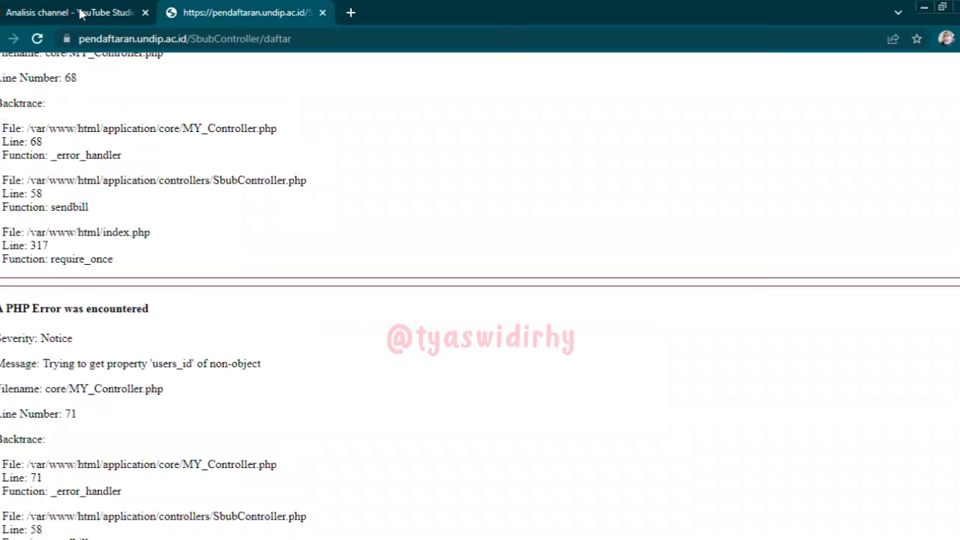
{"action": "left_click", "coordinate": [35, 40]}
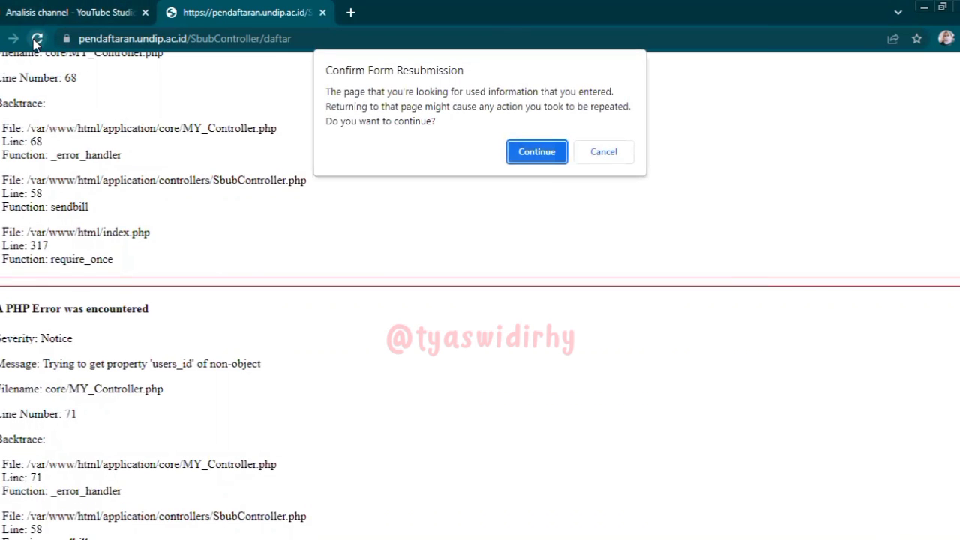
{"action": "left_click", "coordinate": [532, 161]}
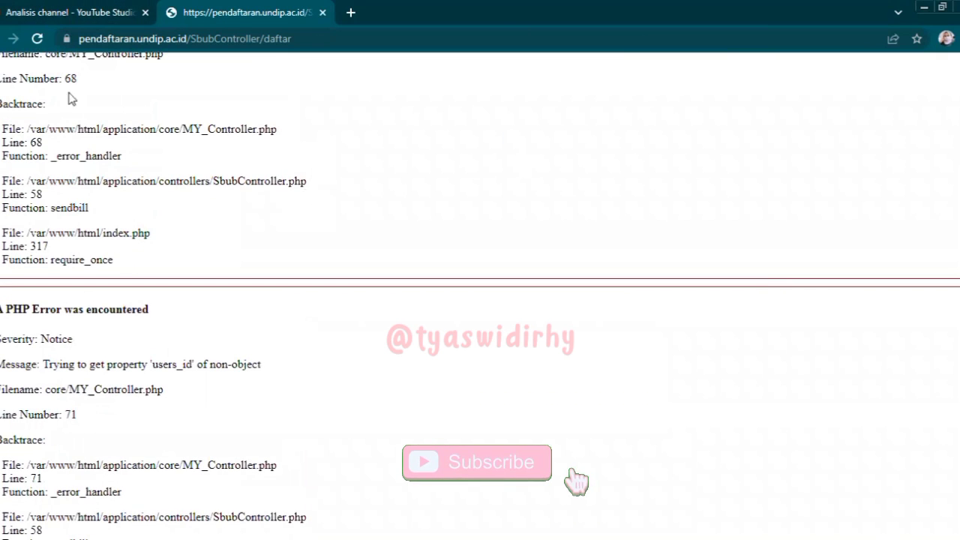
{"action": "key", "text": "alt+Left"}
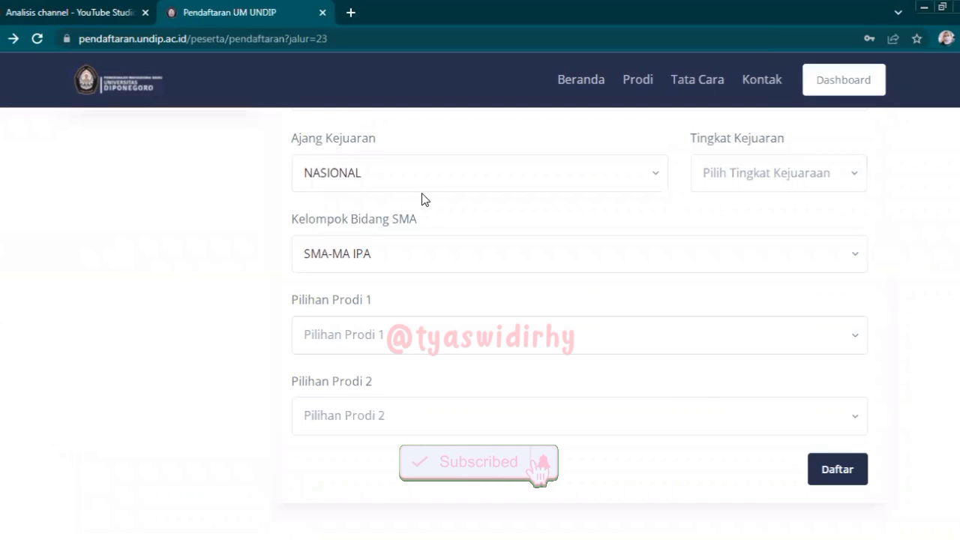
- Switch Bidang Prestasi to SOSIAL HUMANIORA and then back to SAINS TEKNOLOGI
{"action": "scroll", "coordinate": [870, 275], "scroll_direction": "up", "scroll_amount": 5}
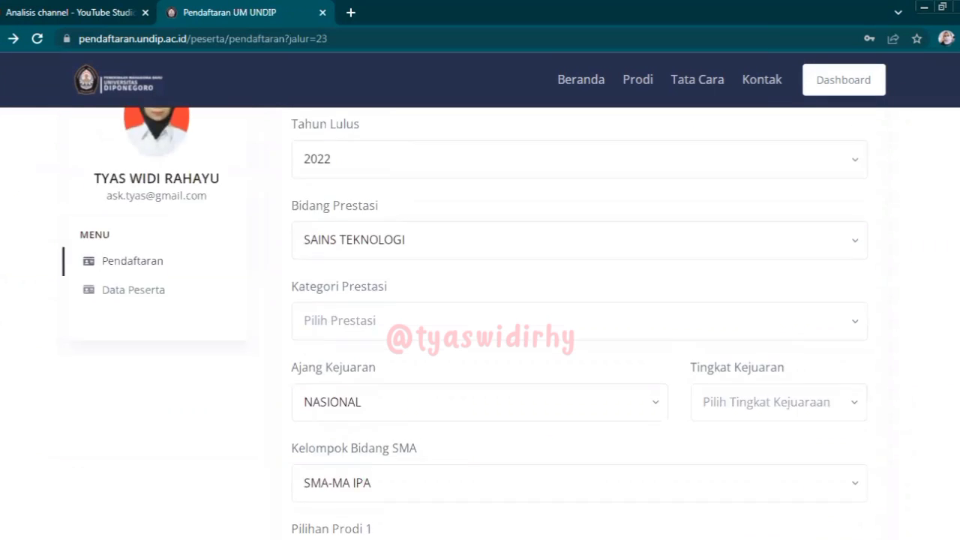
{"action": "scroll", "coordinate": [764, 245], "scroll_direction": "down", "scroll_amount": 3}
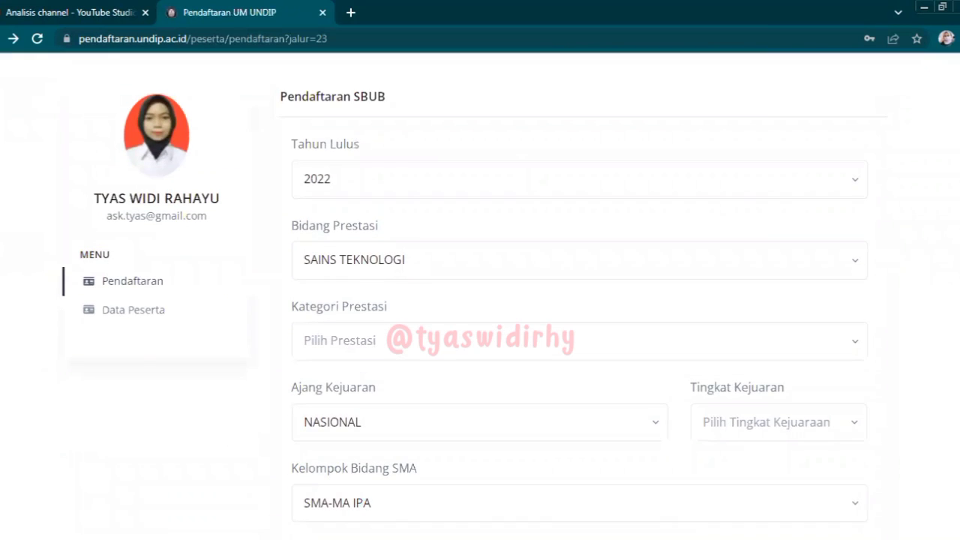
{"action": "left_click", "coordinate": [464, 327]}
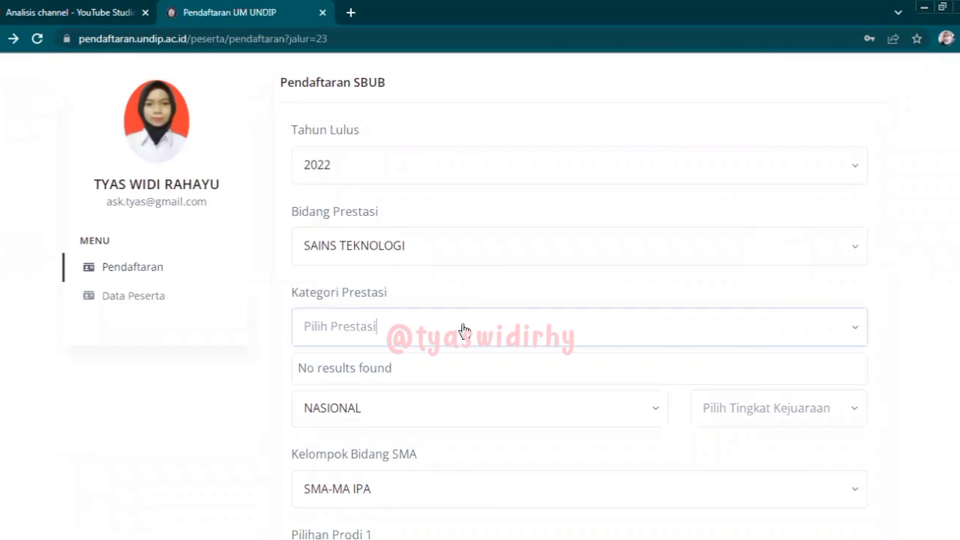
{"action": "left_click", "coordinate": [466, 258]}
{"action": "left_click", "coordinate": [403, 321]}
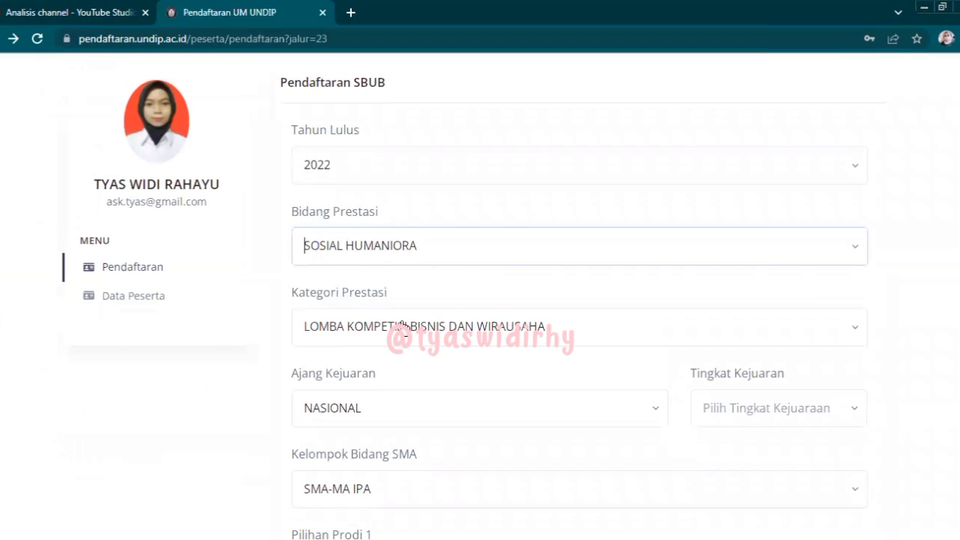
{"action": "left_click", "coordinate": [502, 335]}
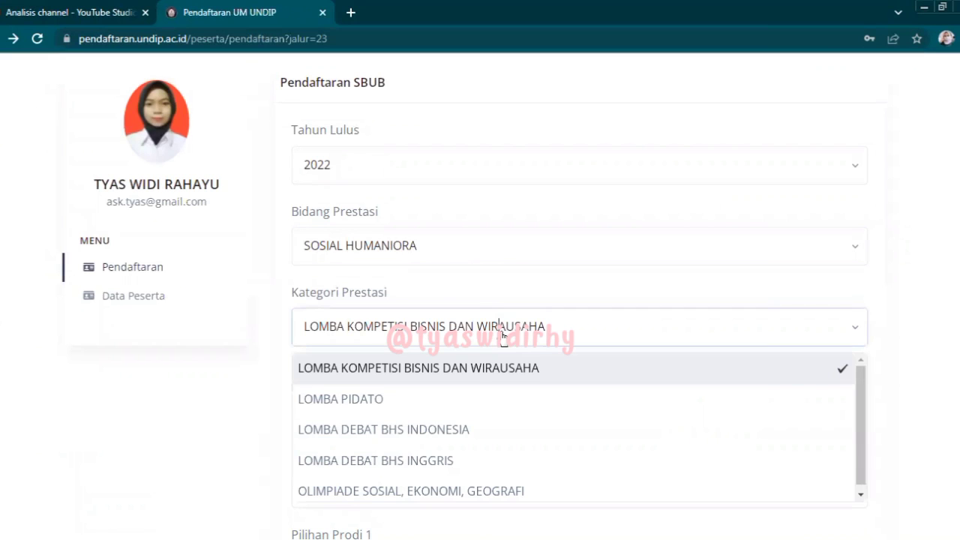
{"action": "left_click", "coordinate": [449, 260]}
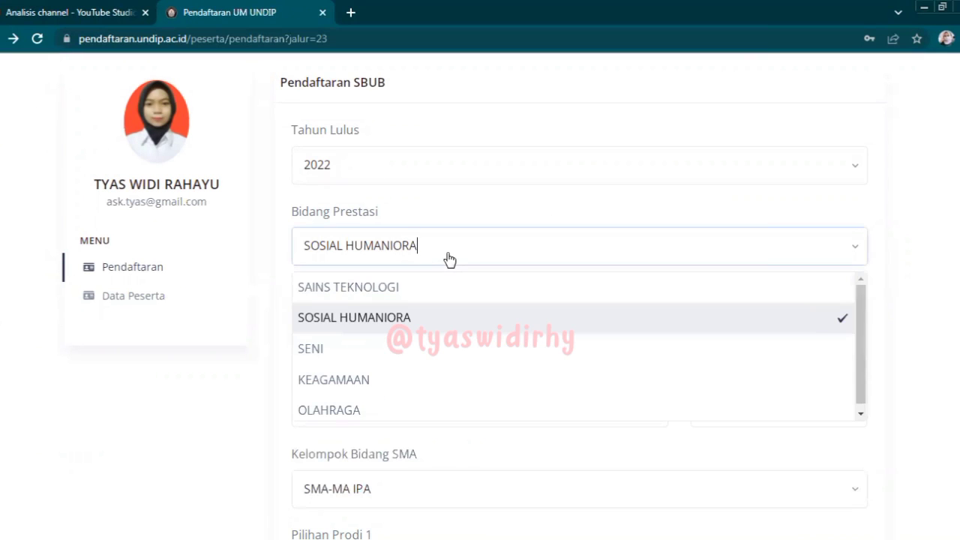
{"action": "left_click", "coordinate": [406, 289]}
- Set Kategori Prestasi to LOMBA KARYA ILMIAH
{"action": "left_click", "coordinate": [410, 325]}
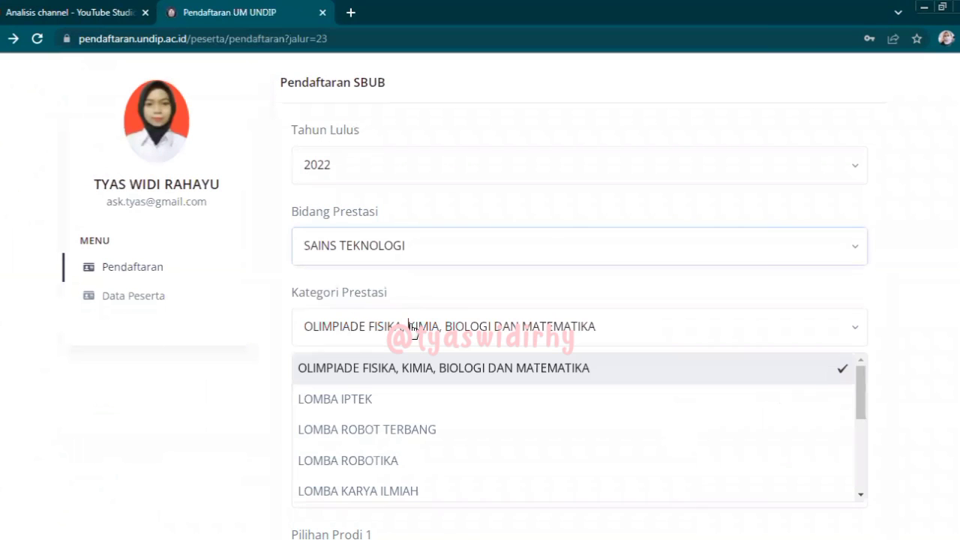
{"action": "left_click", "coordinate": [358, 403]}
{"action": "left_click", "coordinate": [391, 340]}
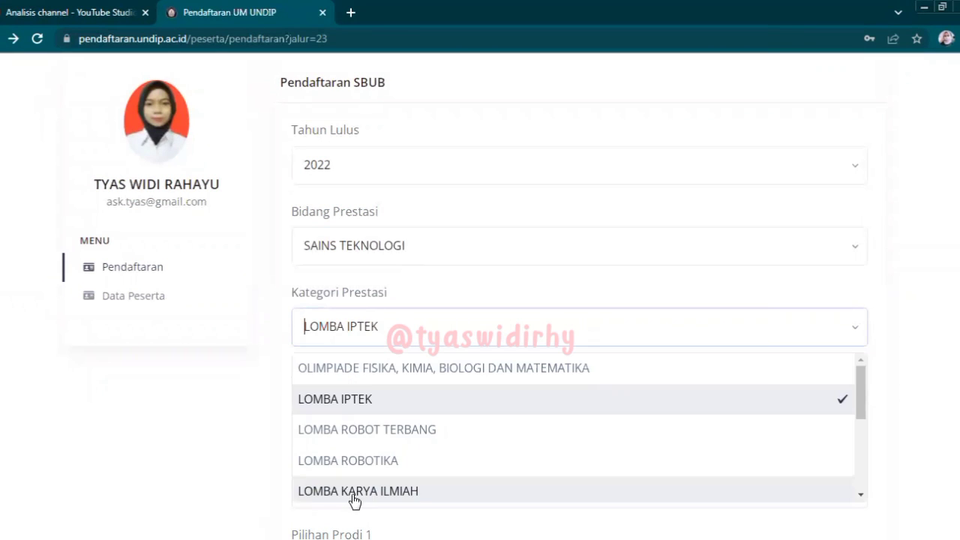
{"action": "left_click", "coordinate": [354, 491]}
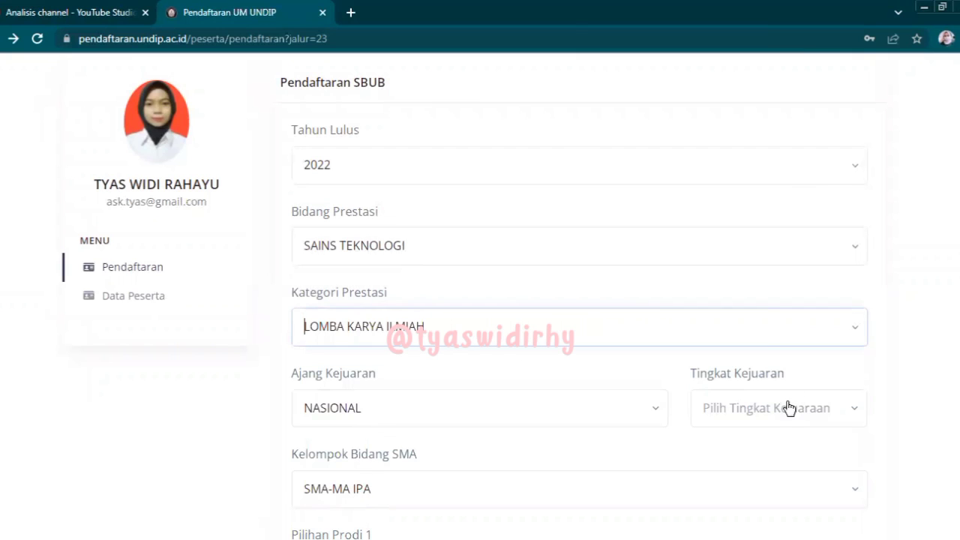
- Set Ajang Kejuaran to NASIONAL after trying INTERNASIONAL
{"action": "left_click", "coordinate": [761, 412]}
{"action": "left_click", "coordinate": [573, 396]}
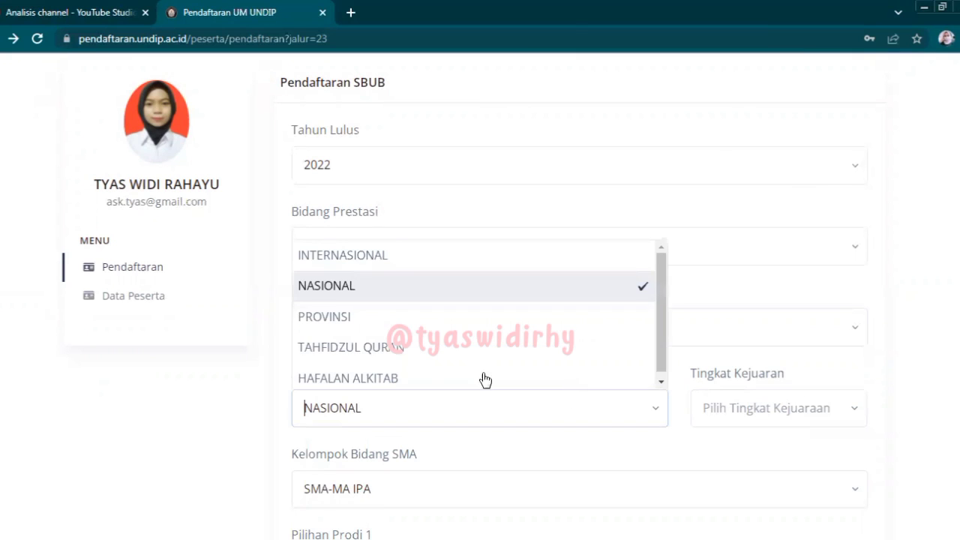
{"action": "left_click", "coordinate": [430, 291]}
{"action": "left_click", "coordinate": [729, 425]}
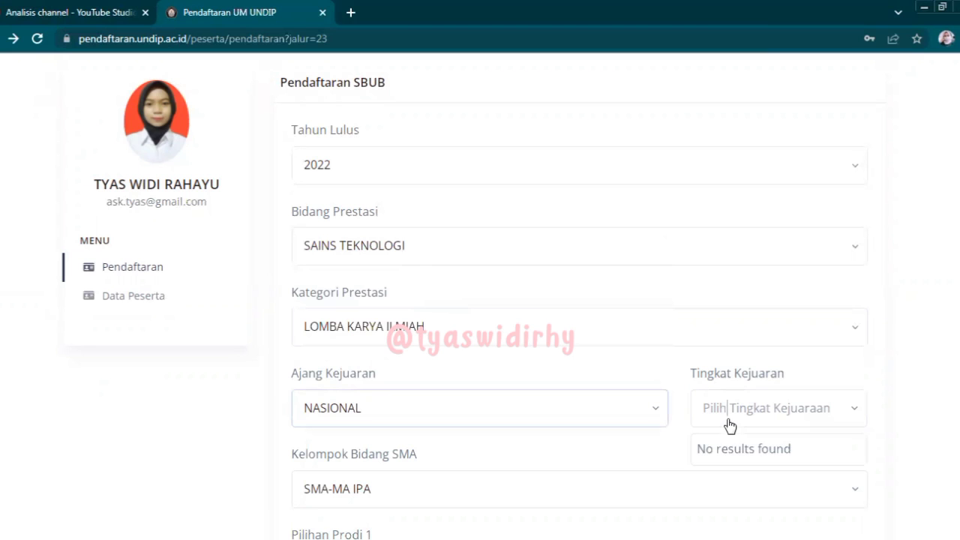
{"action": "left_click", "coordinate": [634, 405]}
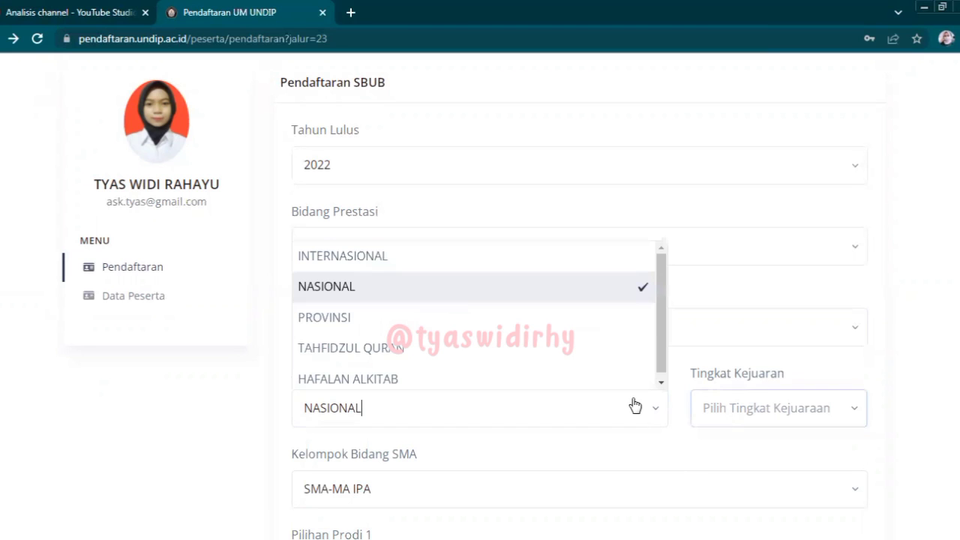
{"action": "left_click", "coordinate": [486, 267]}
{"action": "left_click", "coordinate": [514, 406]}
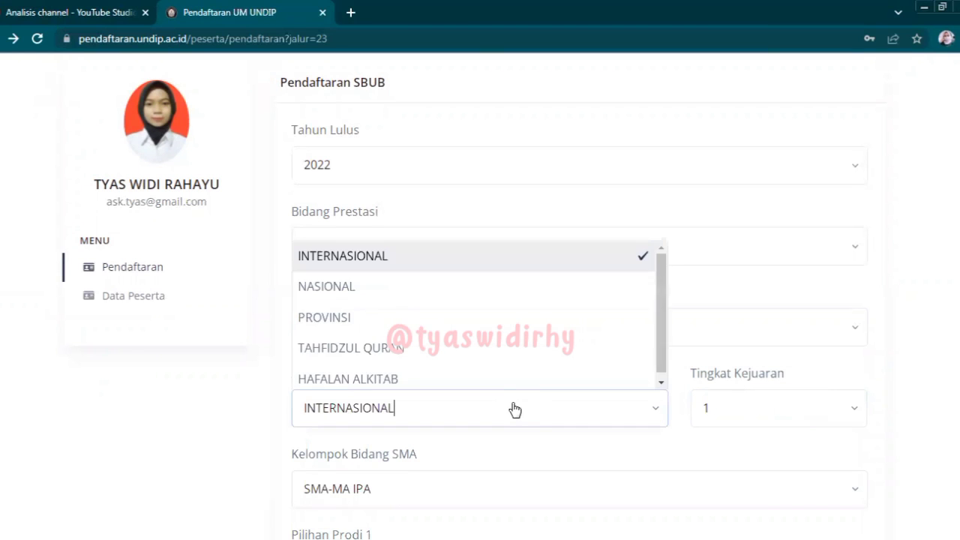
{"action": "left_click", "coordinate": [445, 289]}
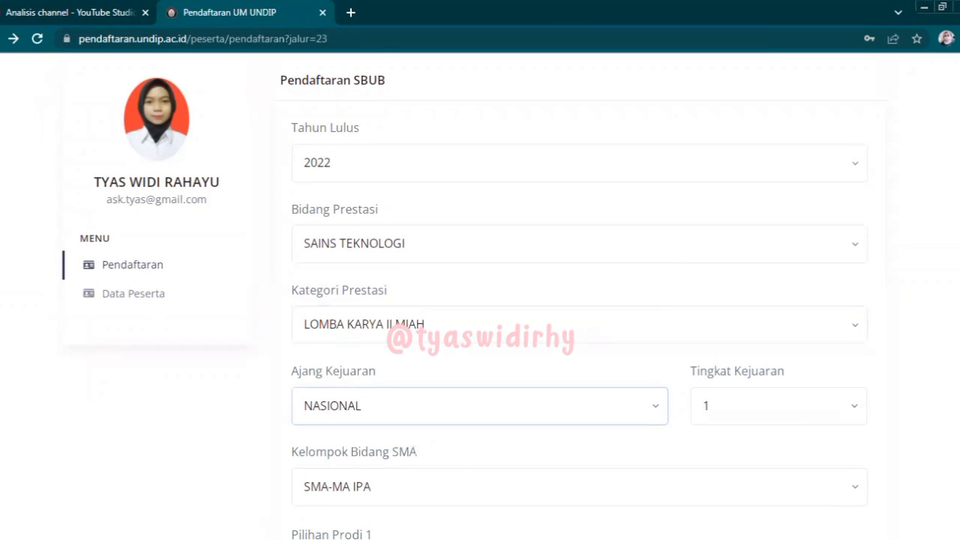
- Pick S1-KESEHATAN MASYARAKAT first and S1-KEPERAWATAN second, then submit the form
{"action": "scroll", "coordinate": [660, 268], "scroll_direction": "down", "scroll_amount": 3}
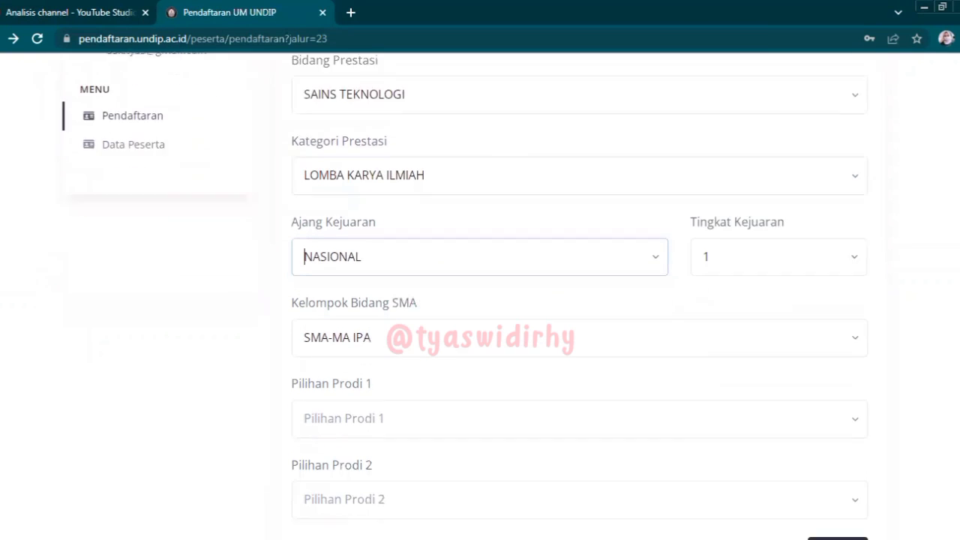
{"action": "left_click", "coordinate": [504, 372]}
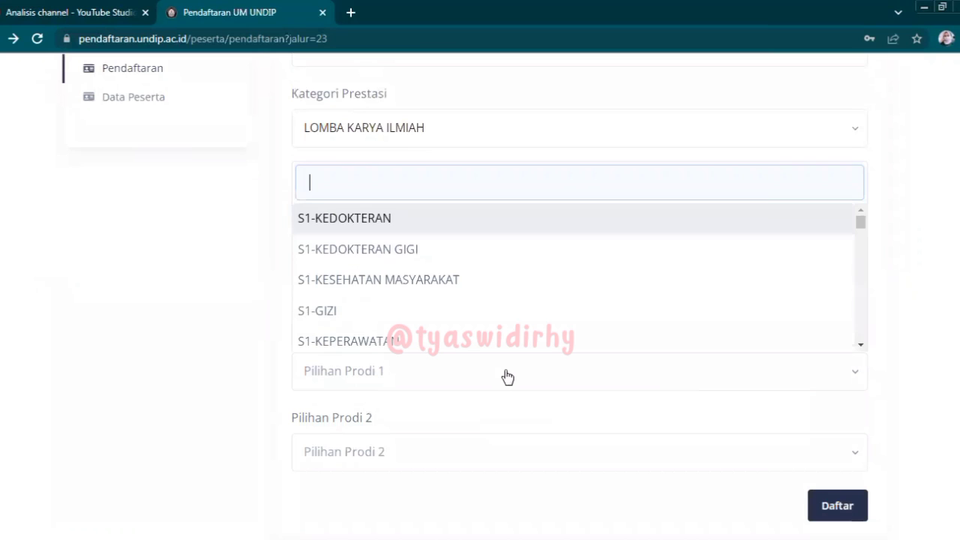
{"action": "left_click", "coordinate": [400, 282]}
{"action": "left_click", "coordinate": [386, 450]}
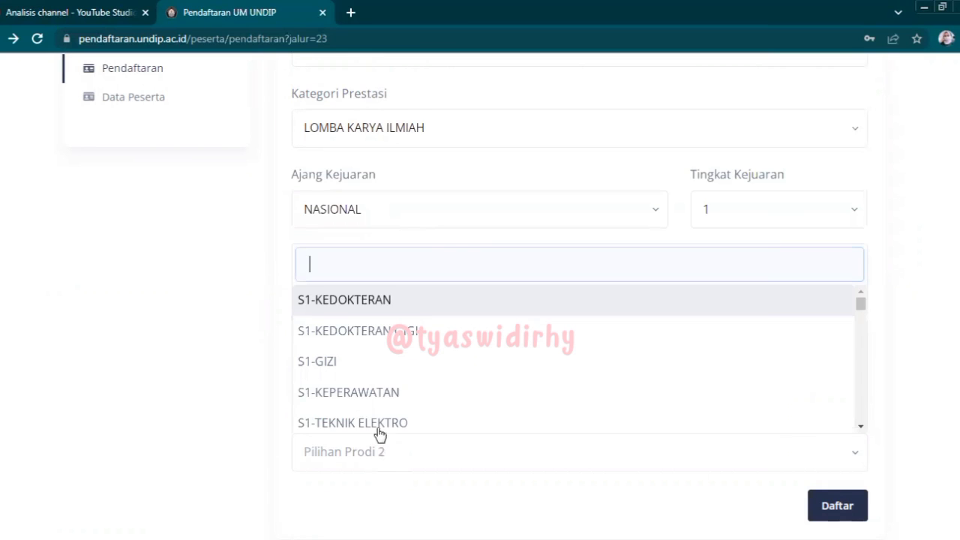
{"action": "left_click", "coordinate": [362, 397]}
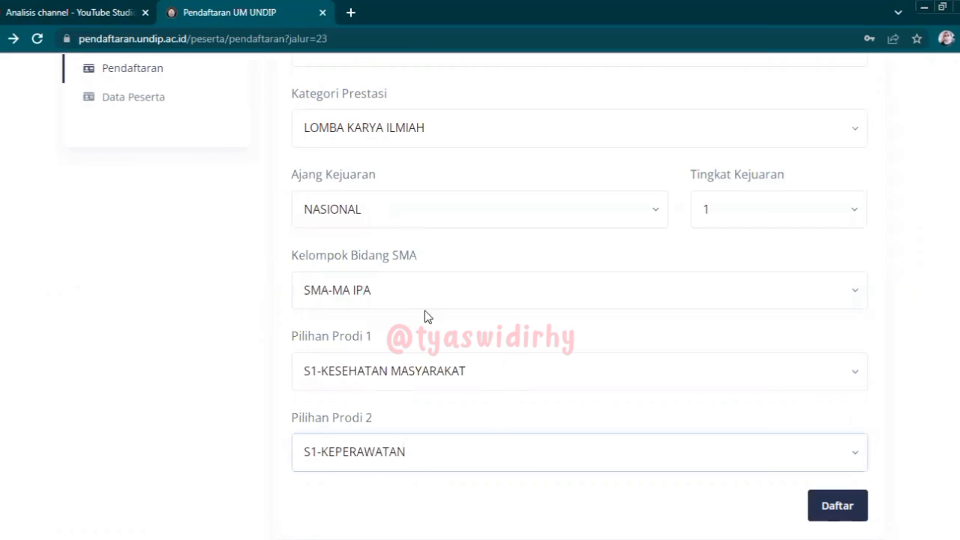
{"action": "left_click", "coordinate": [834, 507]}
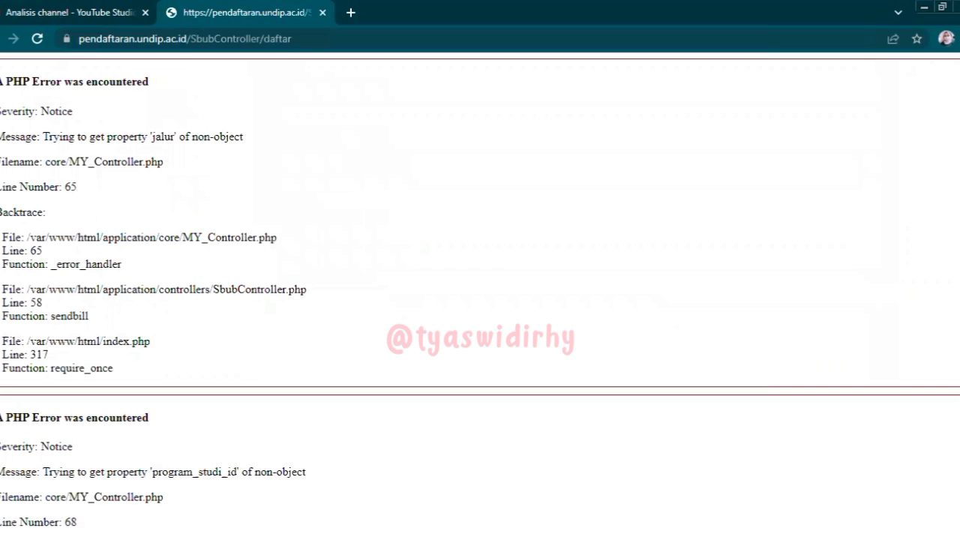
- Reload the PHP error page and confirm resubmitting the form data
{"action": "scroll", "coordinate": [480, 299], "scroll_direction": "down", "scroll_amount": 10}
{"action": "scroll", "coordinate": [480, 300], "scroll_direction": "up", "scroll_amount": 6}
{"action": "left_click", "coordinate": [36, 38]}
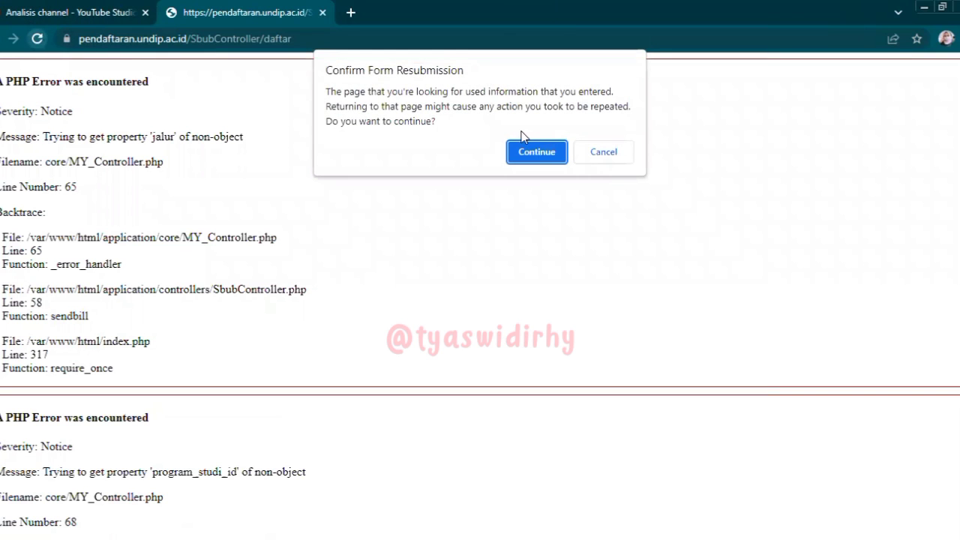
{"action": "left_click", "coordinate": [526, 153]}
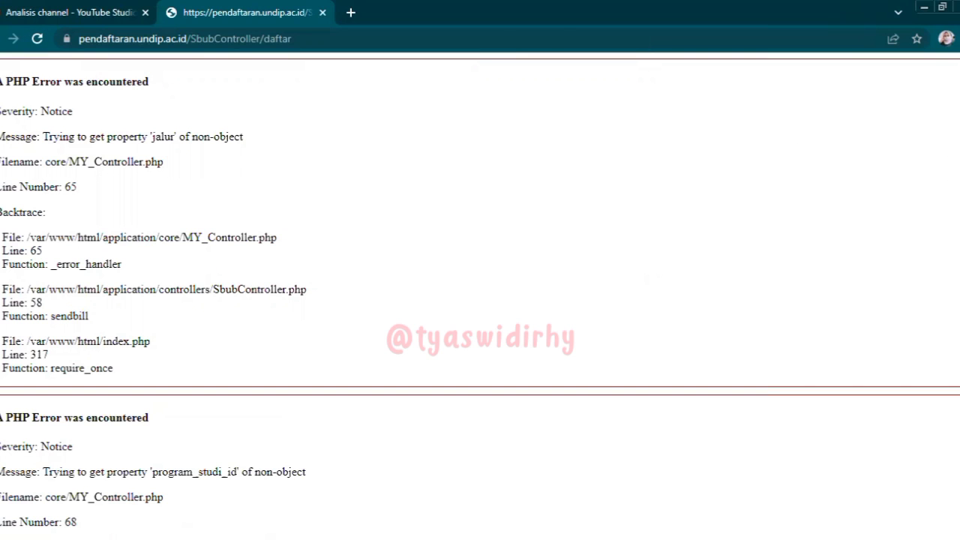
- Go back to the Pendaftaran SBUB form and look over its fields
{"action": "key", "text": "alt+Left"}
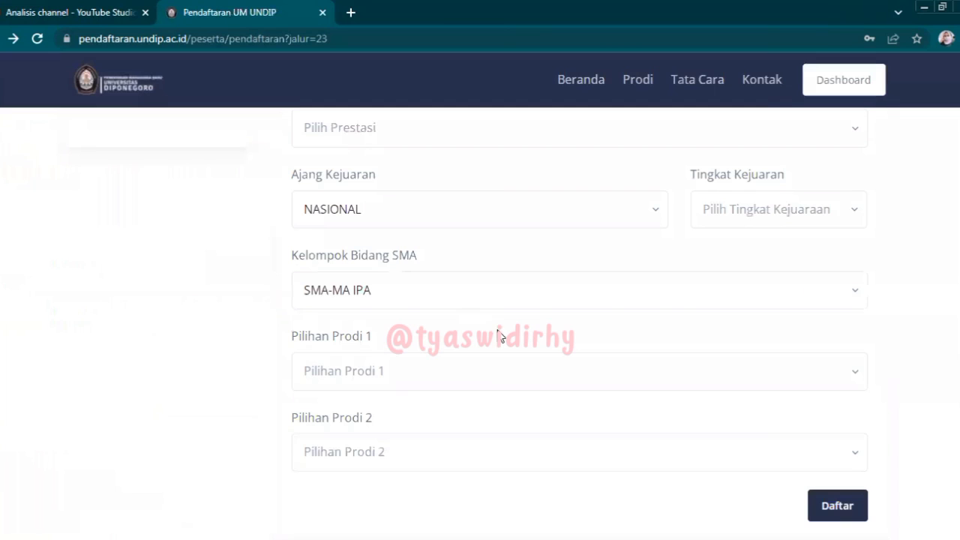
{"action": "scroll", "coordinate": [480, 323], "scroll_direction": "down", "scroll_amount": 4}
{"action": "scroll", "coordinate": [480, 323], "scroll_direction": "up", "scroll_amount": 7}
{"action": "scroll", "coordinate": [479, 322], "scroll_direction": "up", "scroll_amount": 1}
{"action": "triple_click", "coordinate": [325, 223]}
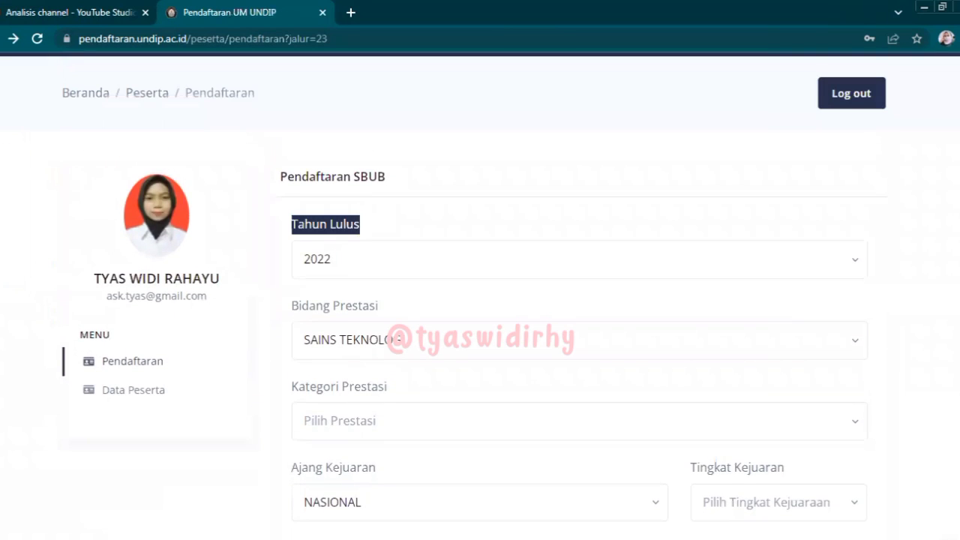
{"action": "scroll", "coordinate": [480, 322], "scroll_direction": "up", "scroll_amount": 2}
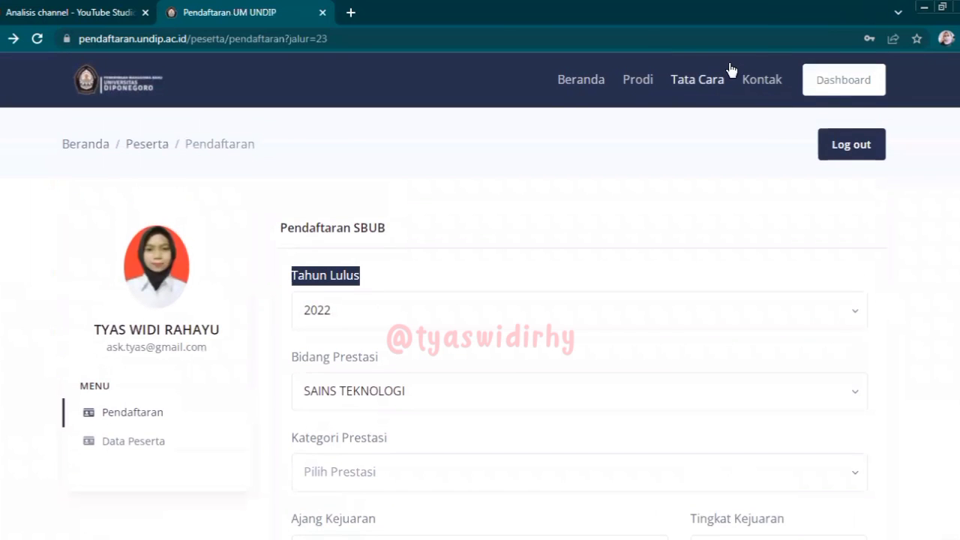